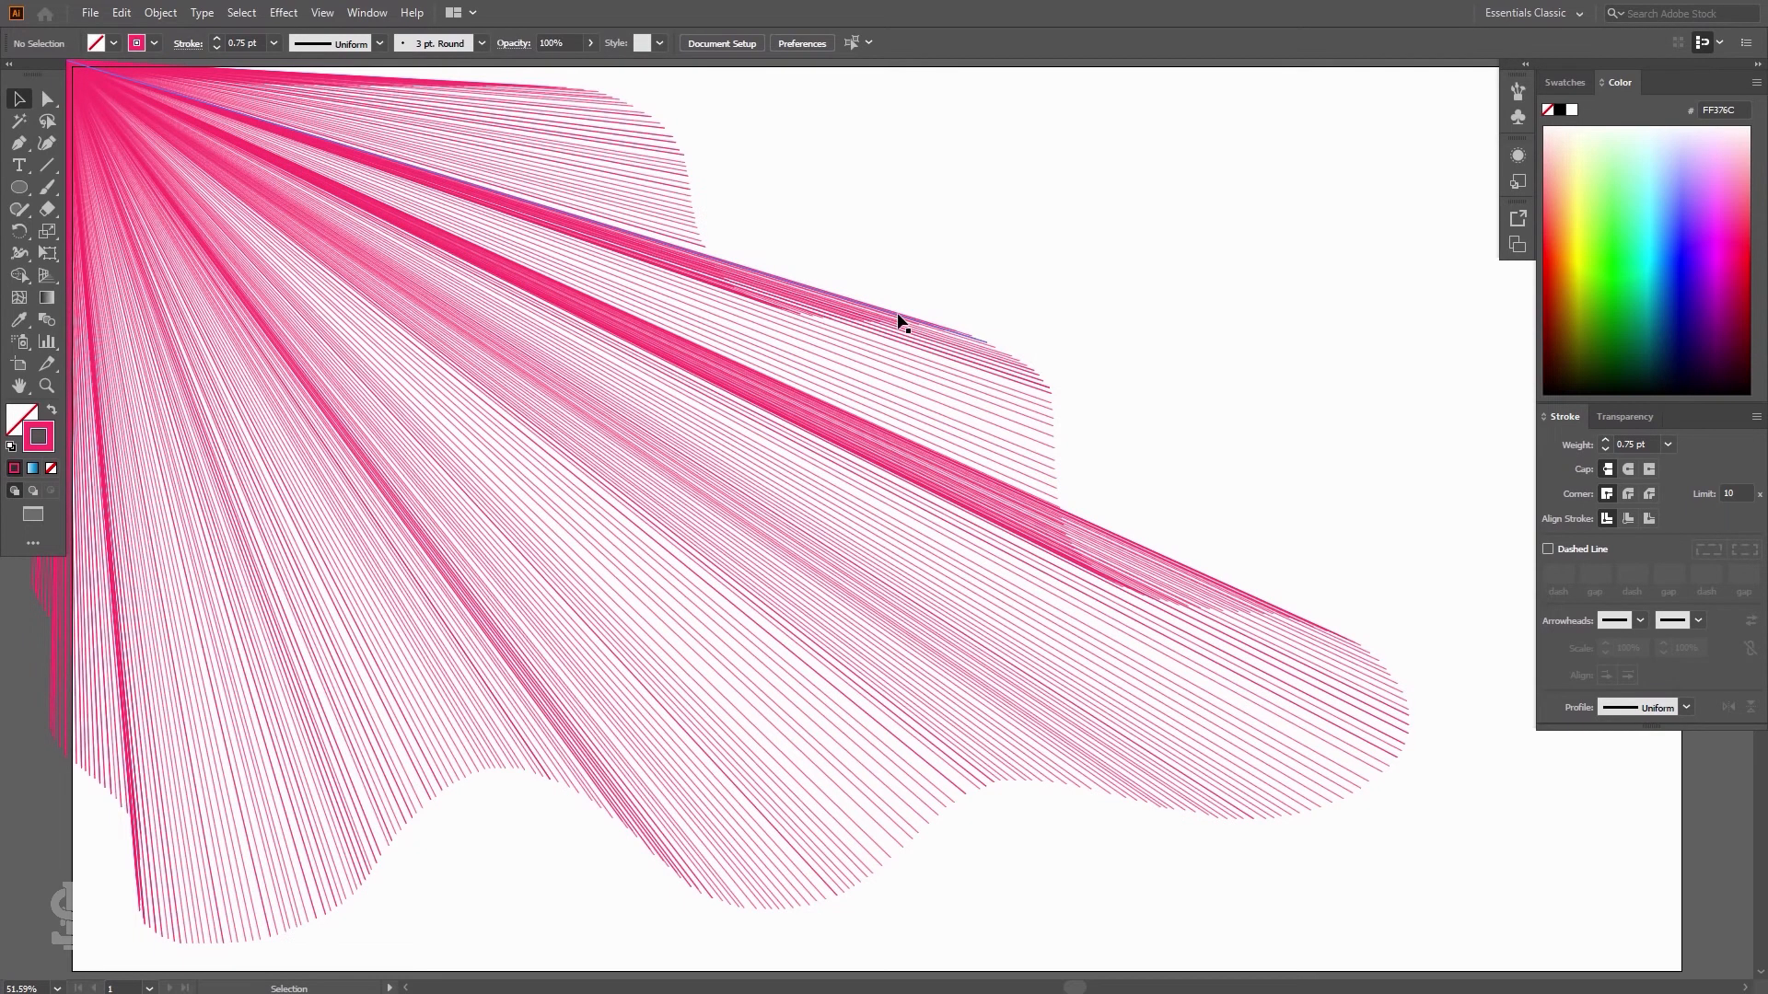
{"action": "left_click", "coordinate": [50, 171]}
{"action": "left_click", "coordinate": [86, 168]}
{"action": "left_click_drag", "start_coordinate": [221, 457], "coordinate": [718, 458]}
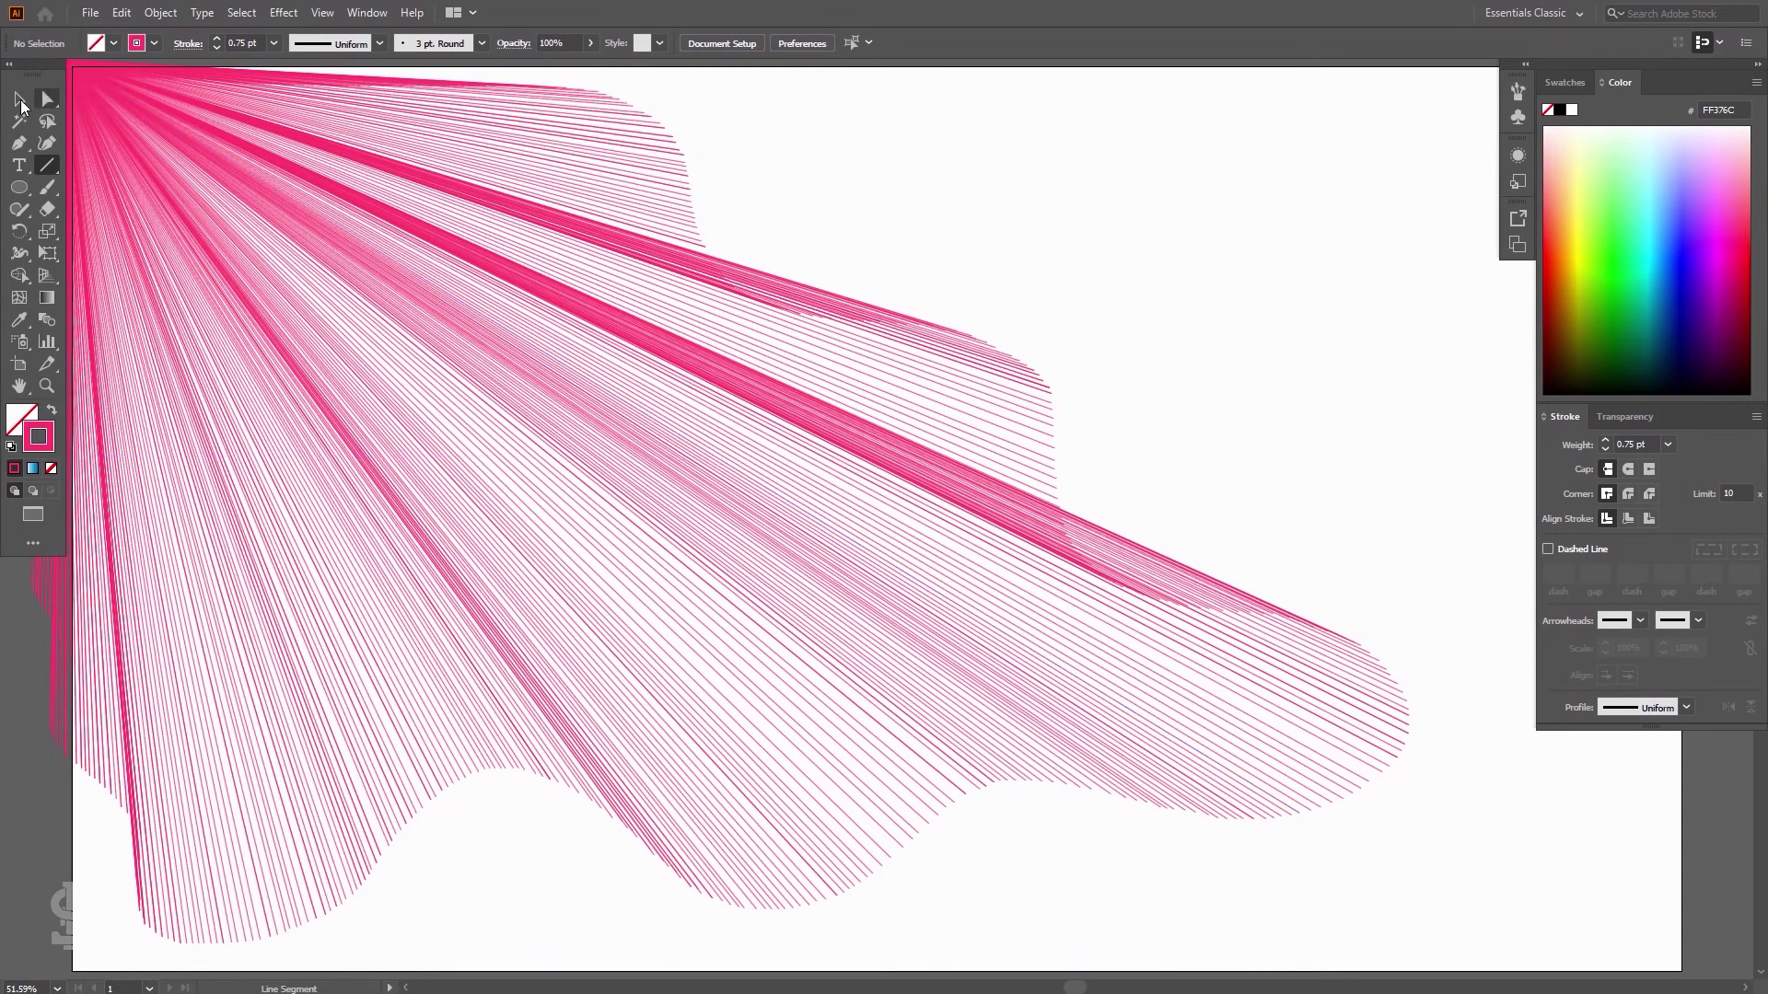
Select the existing pink line-fan artwork to examine how it is built
{"action": "left_click", "coordinate": [19, 99]}
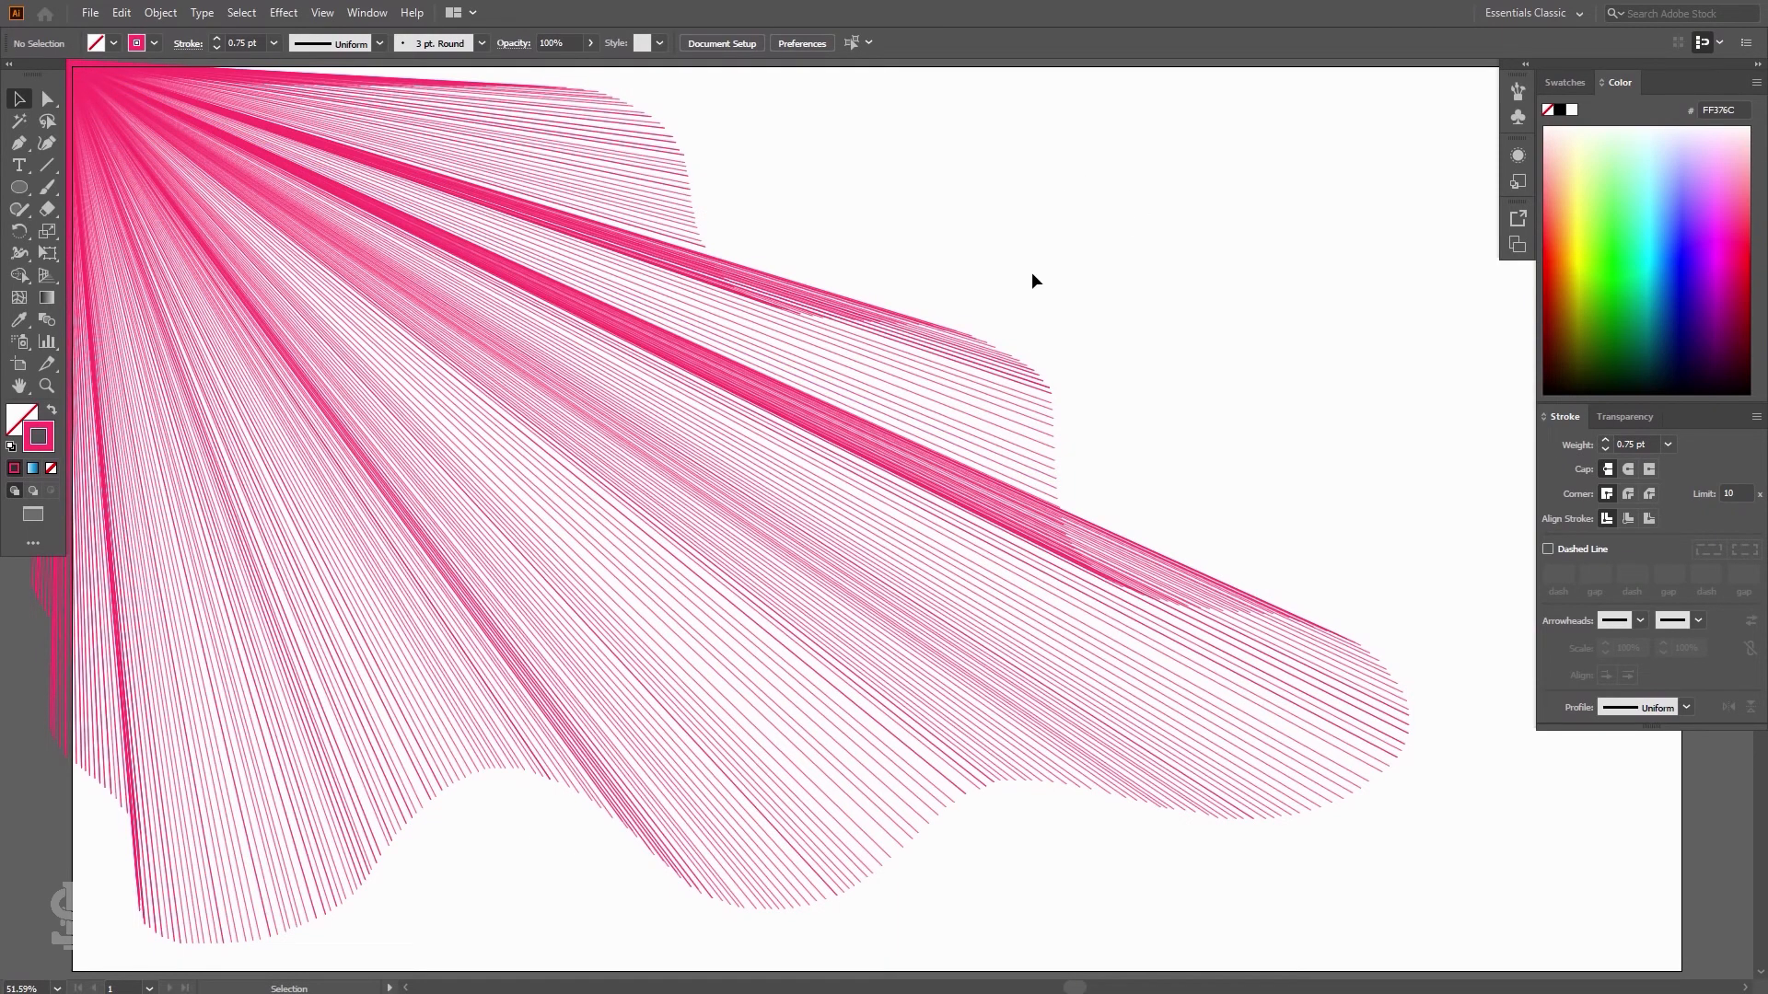
{"action": "left_click", "coordinate": [839, 398]}
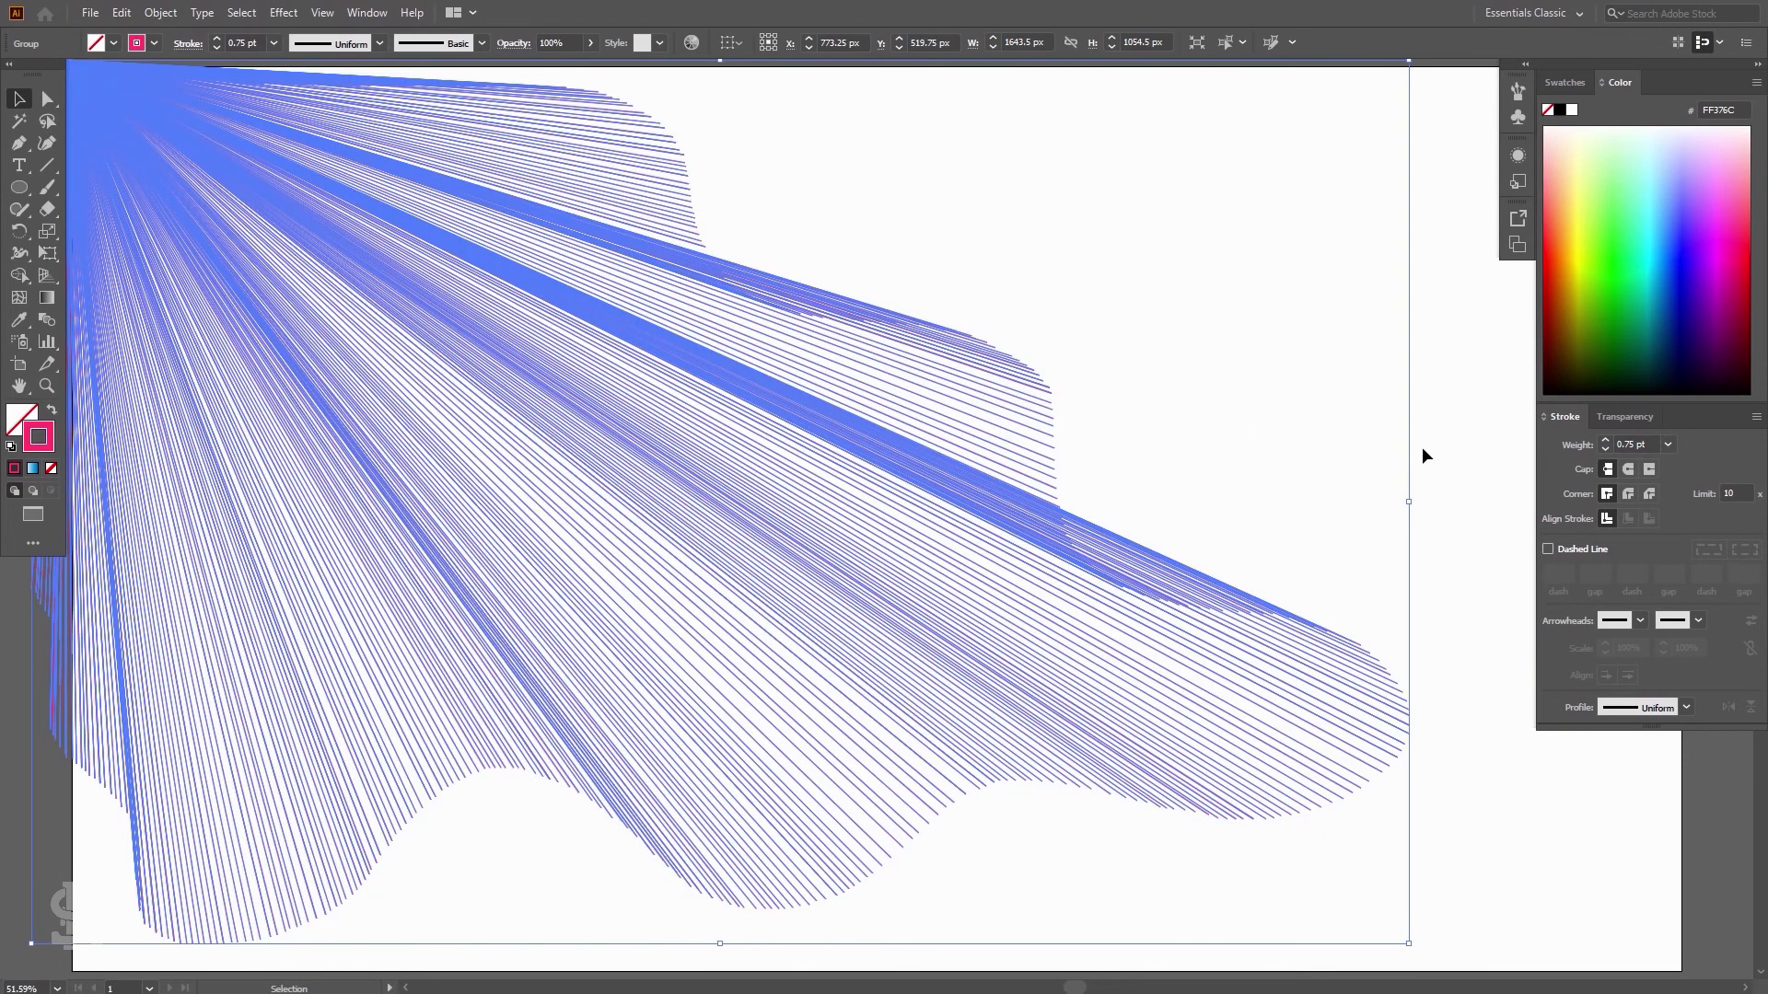
{"action": "left_click", "coordinate": [1444, 458]}
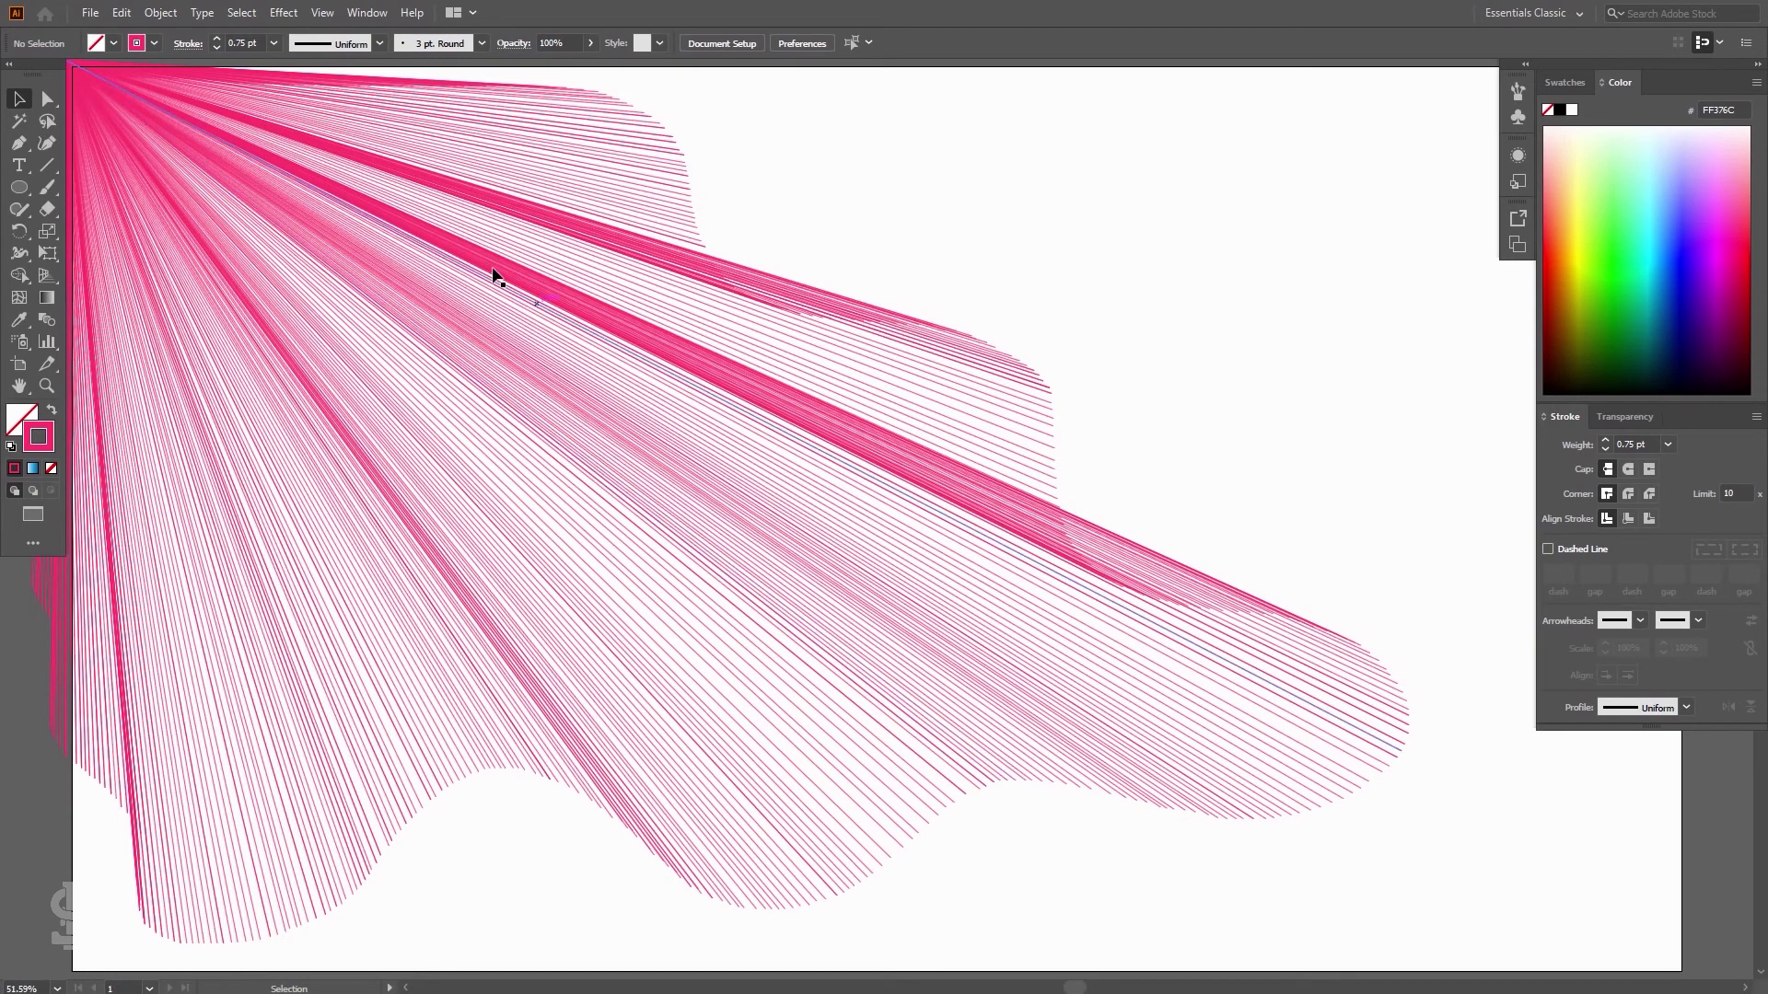
{"action": "left_click_drag", "start_coordinate": [498, 273], "coordinate": [1114, 535]}
{"action": "left_click_drag", "start_coordinate": [734, 395], "coordinate": [882, 461]}
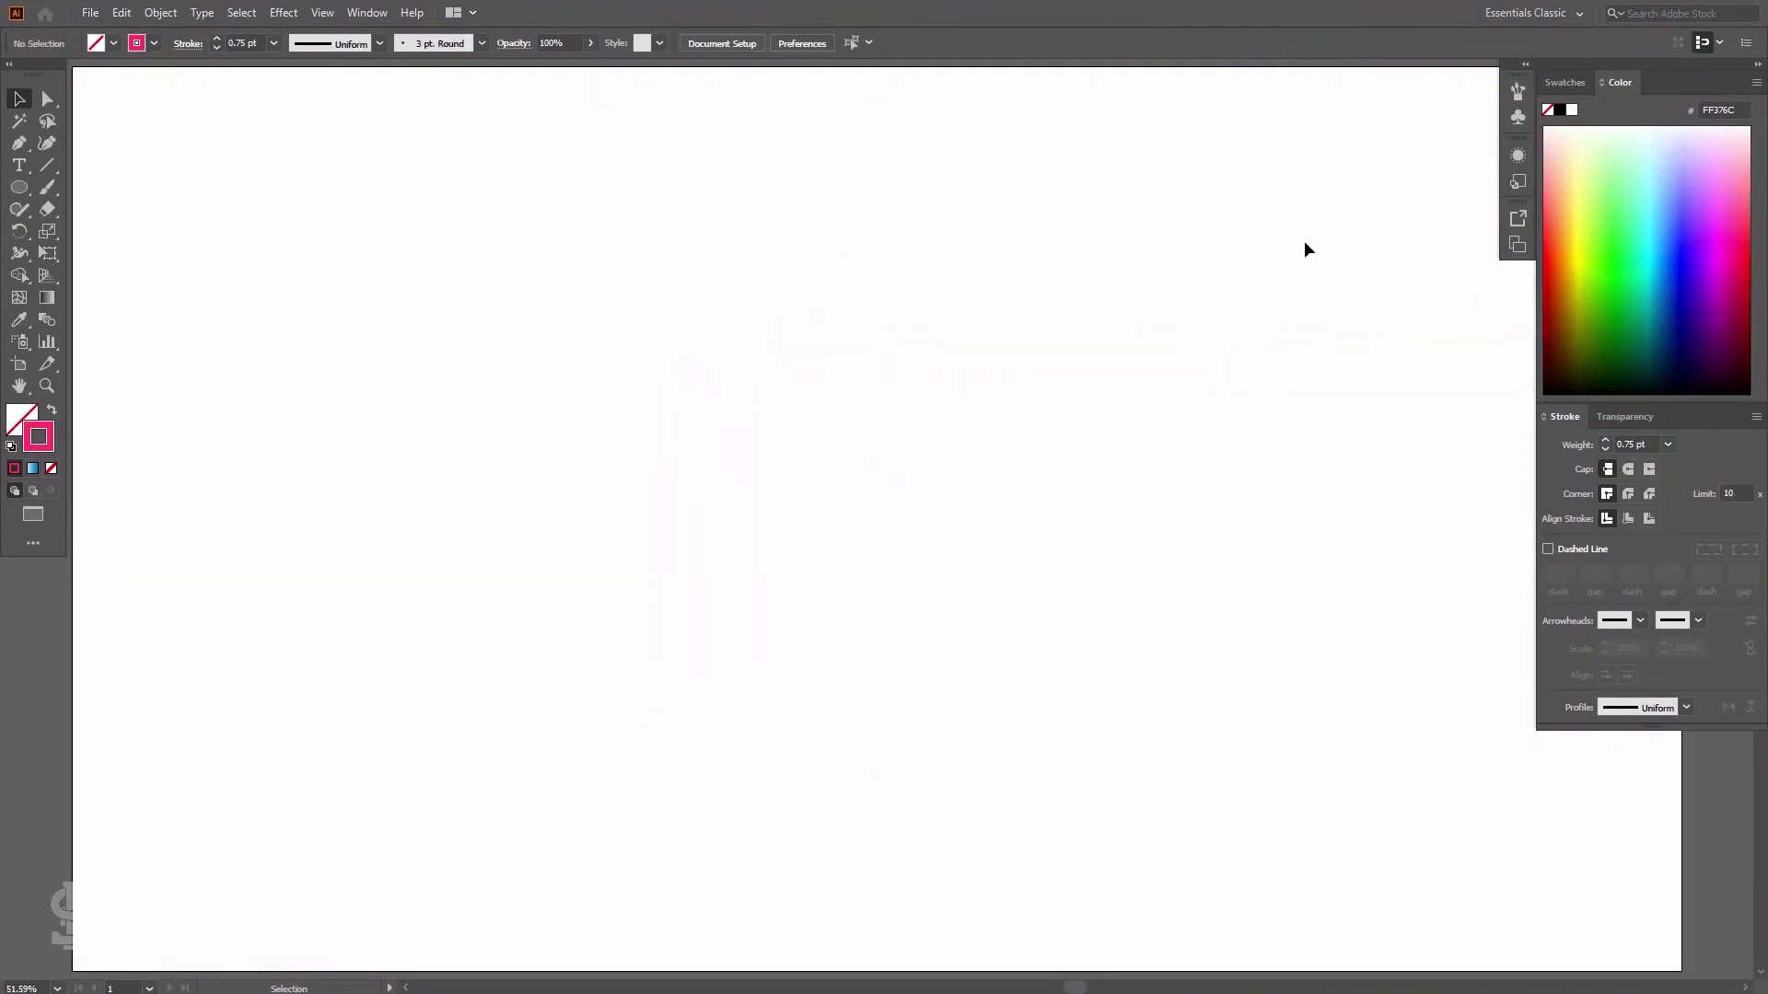
Reset to default colors and draw a tilde-key fan of lines from the artboard's top-left corner with the Line Segment tool
{"action": "key", "text": "d"}
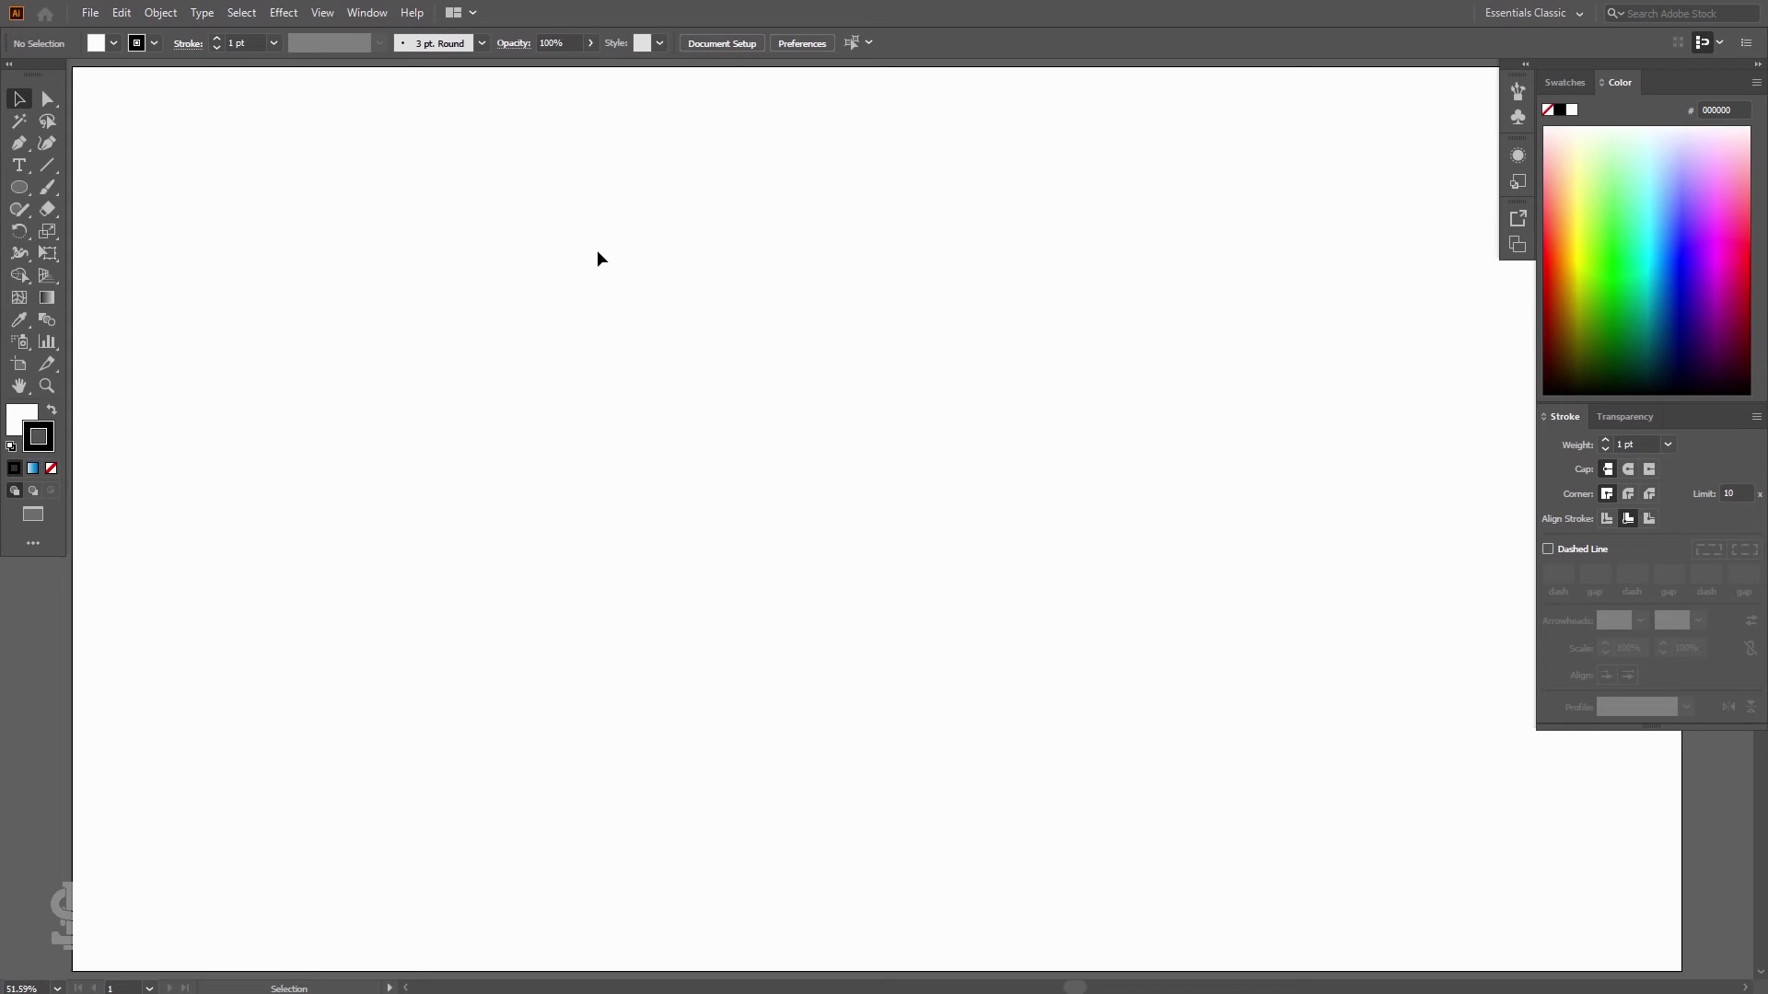
{"action": "left_click", "coordinate": [47, 167]}
{"action": "left_click_drag", "start_coordinate": [50, 169], "coordinate": [100, 167]}
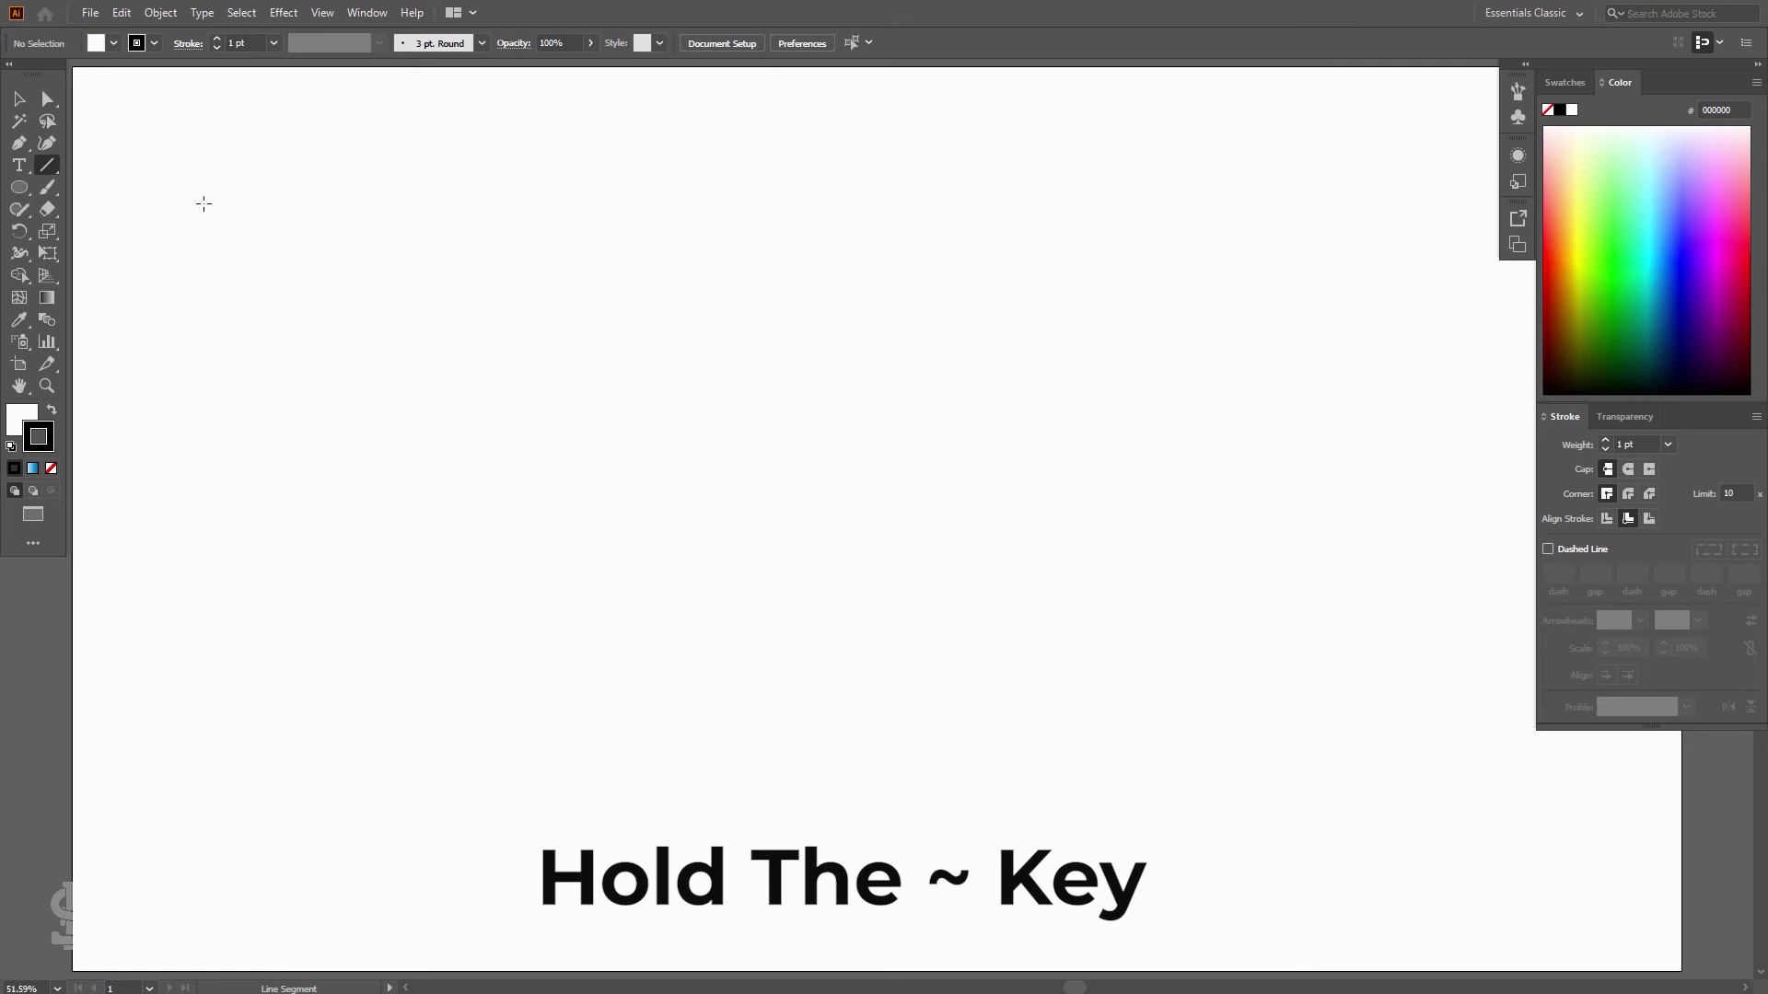
{"action": "mouse_move", "coordinate": [104, 104]}
{"action": "left_mouse_down"}
{"action": "mouse_move", "coordinate": [386, 371]}
{"action": "mouse_move", "coordinate": [510, 622]}
{"action": "mouse_move", "coordinate": [423, 750]}
{"action": "mouse_move", "coordinate": [433, 702]}
{"action": "mouse_move", "coordinate": [537, 703]}
{"action": "mouse_move", "coordinate": [863, 555]}
{"action": "mouse_move", "coordinate": [756, 373]}
{"action": "mouse_move", "coordinate": [667, 765]}
{"action": "mouse_move", "coordinate": [529, 834]}
{"action": "mouse_move", "coordinate": [708, 737]}
{"action": "mouse_move", "coordinate": [1136, 576]}
{"action": "mouse_move", "coordinate": [1127, 421]}
{"action": "mouse_move", "coordinate": [1086, 543]}
{"action": "mouse_move", "coordinate": [875, 894]}
{"action": "mouse_move", "coordinate": [787, 815]}
{"action": "mouse_move", "coordinate": [1093, 737]}
{"action": "mouse_move", "coordinate": [1409, 528]}
{"action": "mouse_move", "coordinate": [1332, 181]}
{"action": "mouse_move", "coordinate": [1188, 336]}
{"action": "mouse_move", "coordinate": [1326, 704]}
{"action": "mouse_move", "coordinate": [1229, 838]}
{"action": "left_mouse_up"}
Select all the drawn lines and set their stroke weight to 0.5 pt
{"action": "left_click", "coordinate": [19, 99]}
{"action": "left_click", "coordinate": [146, 99]}
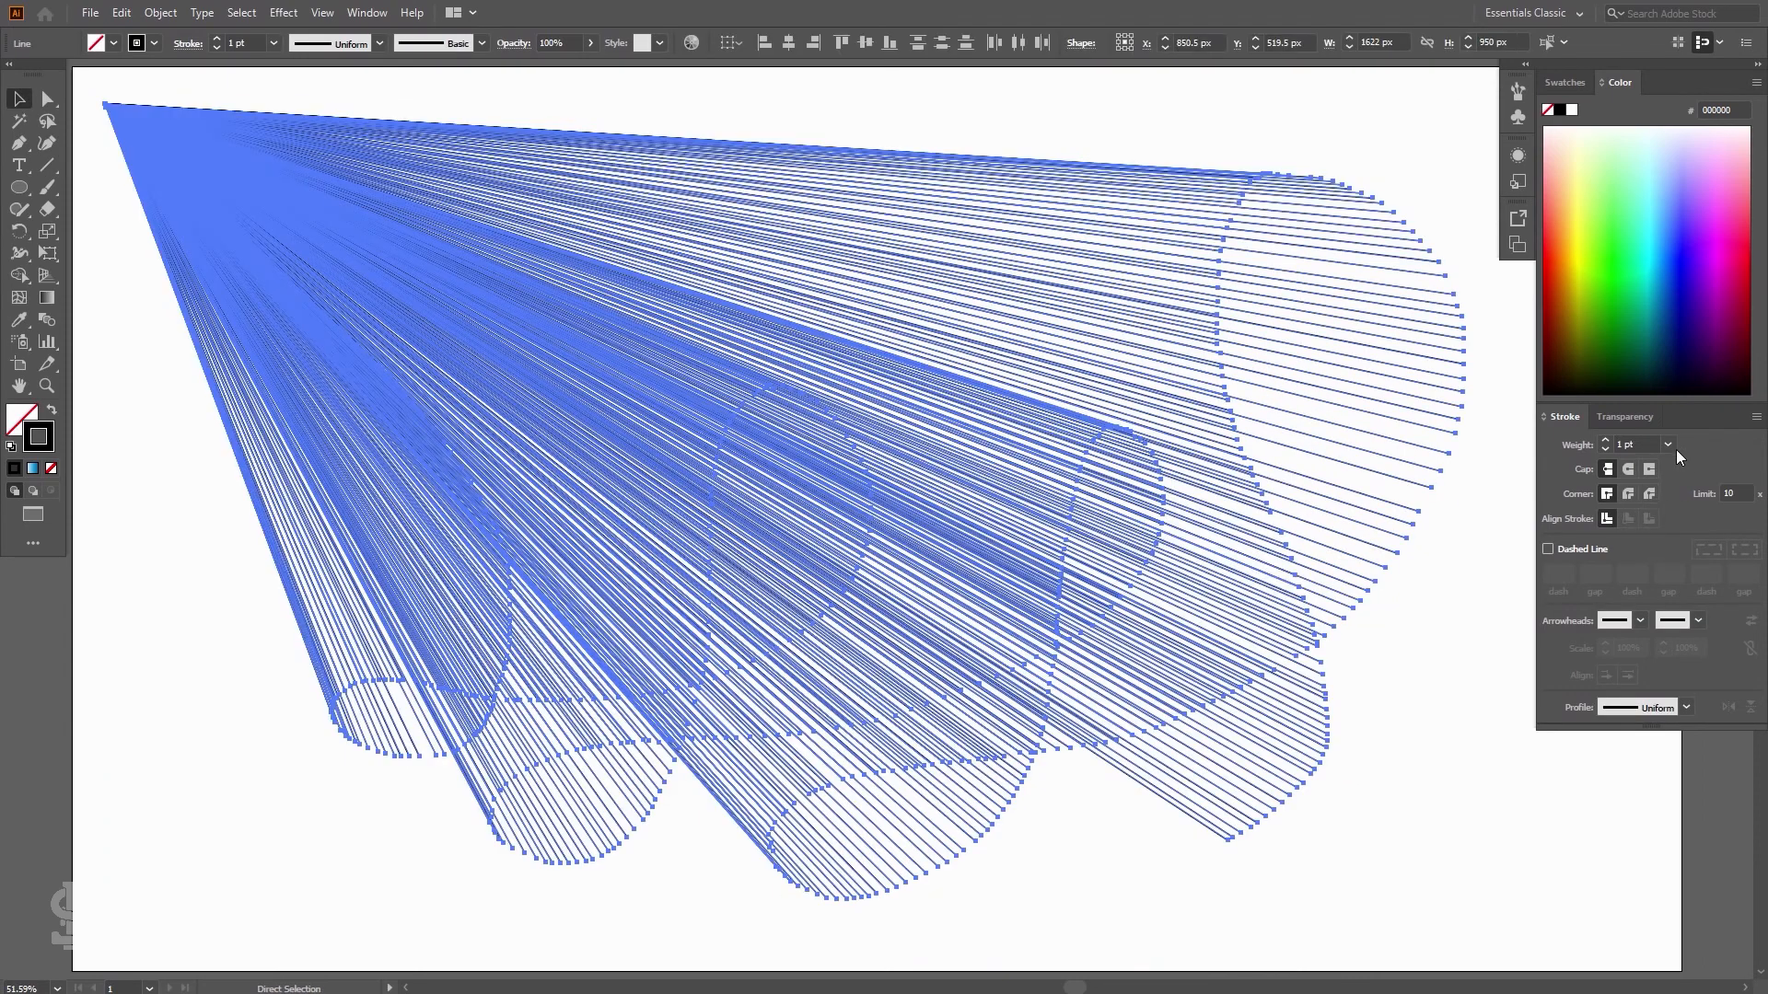
{"action": "left_click", "coordinate": [1670, 447]}
{"action": "left_click", "coordinate": [1682, 475]}
{"action": "left_click", "coordinate": [1404, 157]}
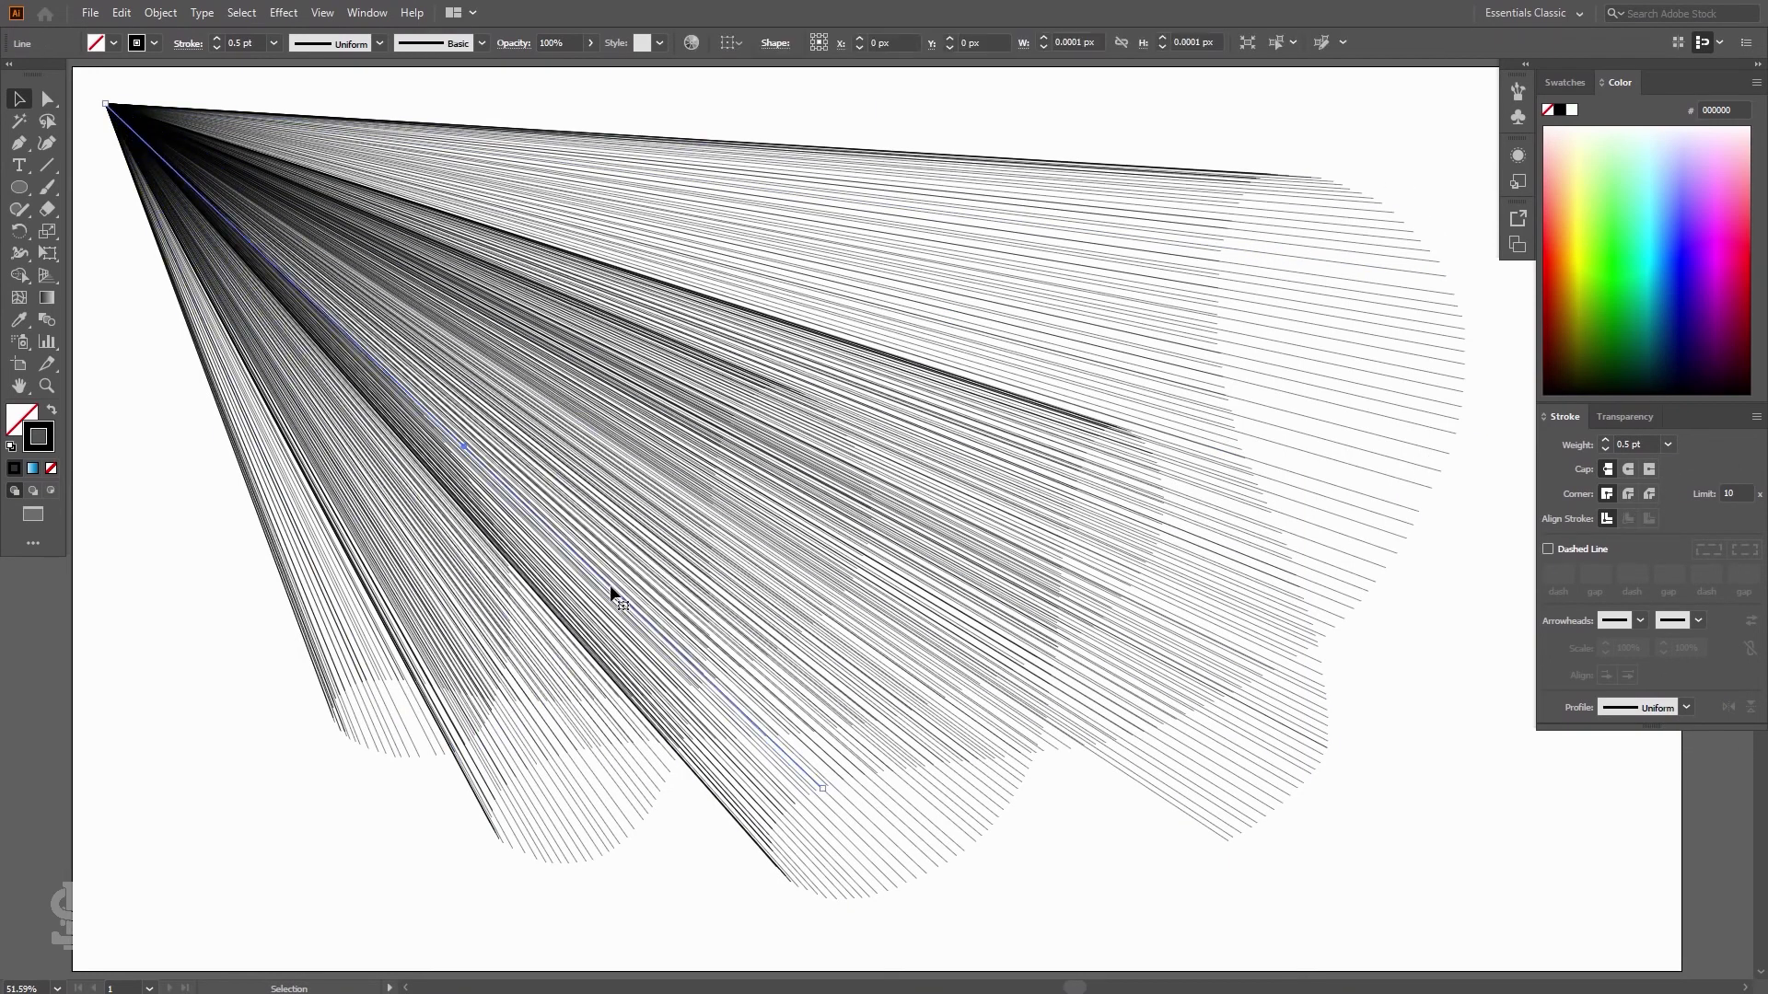
Select all artwork and delete it
{"action": "key", "text": "ctrl+a"}
{"action": "key", "text": "Delete"}
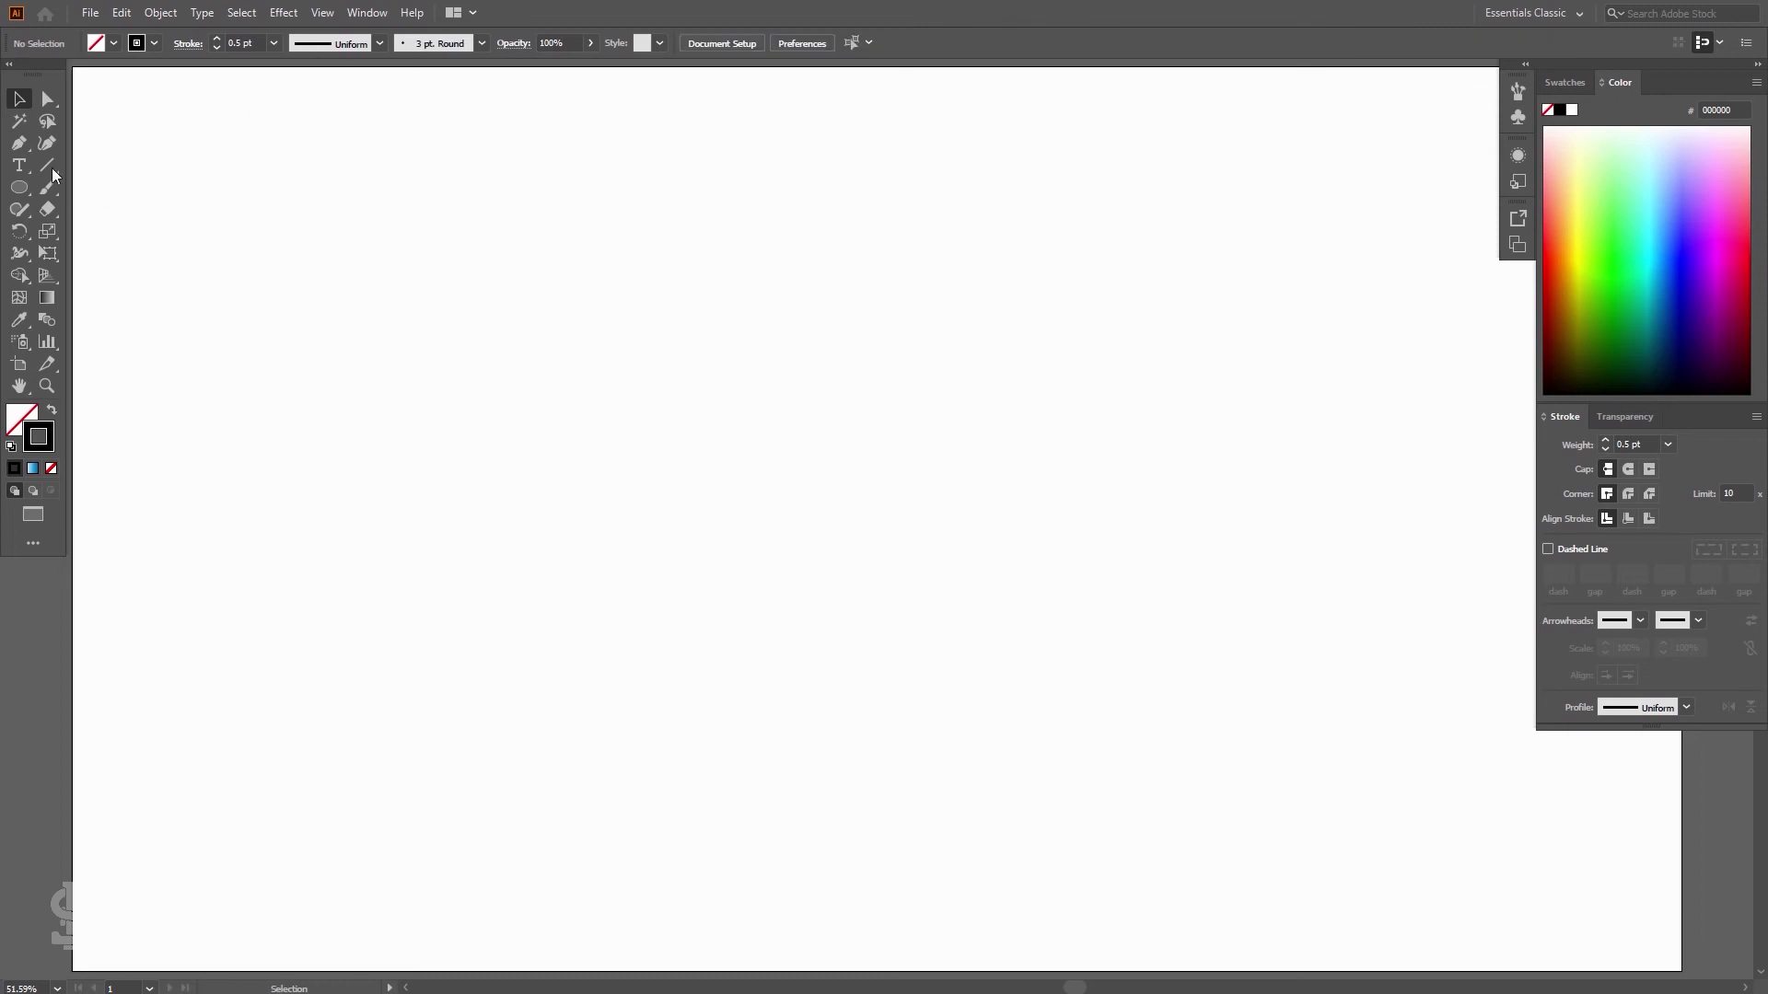
Draw a new tilde-key fan of lines from the artboard's top-left corner downward with the Line Segment tool
{"action": "left_click", "coordinate": [49, 167]}
{"action": "mouse_move", "coordinate": [92, 84]}
{"action": "left_mouse_down"}
{"action": "mouse_move", "coordinate": [505, 102]}
{"action": "mouse_move", "coordinate": [599, 171]}
{"action": "mouse_move", "coordinate": [589, 231]}
{"action": "mouse_move", "coordinate": [616, 305]}
{"action": "mouse_move", "coordinate": [703, 416]}
{"action": "mouse_move", "coordinate": [710, 491]}
{"action": "mouse_move", "coordinate": [662, 525]}
{"action": "mouse_move", "coordinate": [655, 650]}
{"action": "mouse_move", "coordinate": [614, 724]}
{"action": "mouse_move", "coordinate": [549, 721]}
{"action": "mouse_move", "coordinate": [528, 638]}
{"action": "mouse_move", "coordinate": [432, 516]}
{"action": "mouse_move", "coordinate": [362, 581]}
{"action": "mouse_move", "coordinate": [354, 713]}
{"action": "mouse_move", "coordinate": [277, 817]}
{"action": "mouse_move", "coordinate": [226, 782]}
{"action": "mouse_move", "coordinate": [238, 692]}
{"action": "mouse_move", "coordinate": [202, 610]}
{"action": "mouse_move", "coordinate": [163, 619]}
{"action": "mouse_move", "coordinate": [92, 727]}
{"action": "left_mouse_up"}
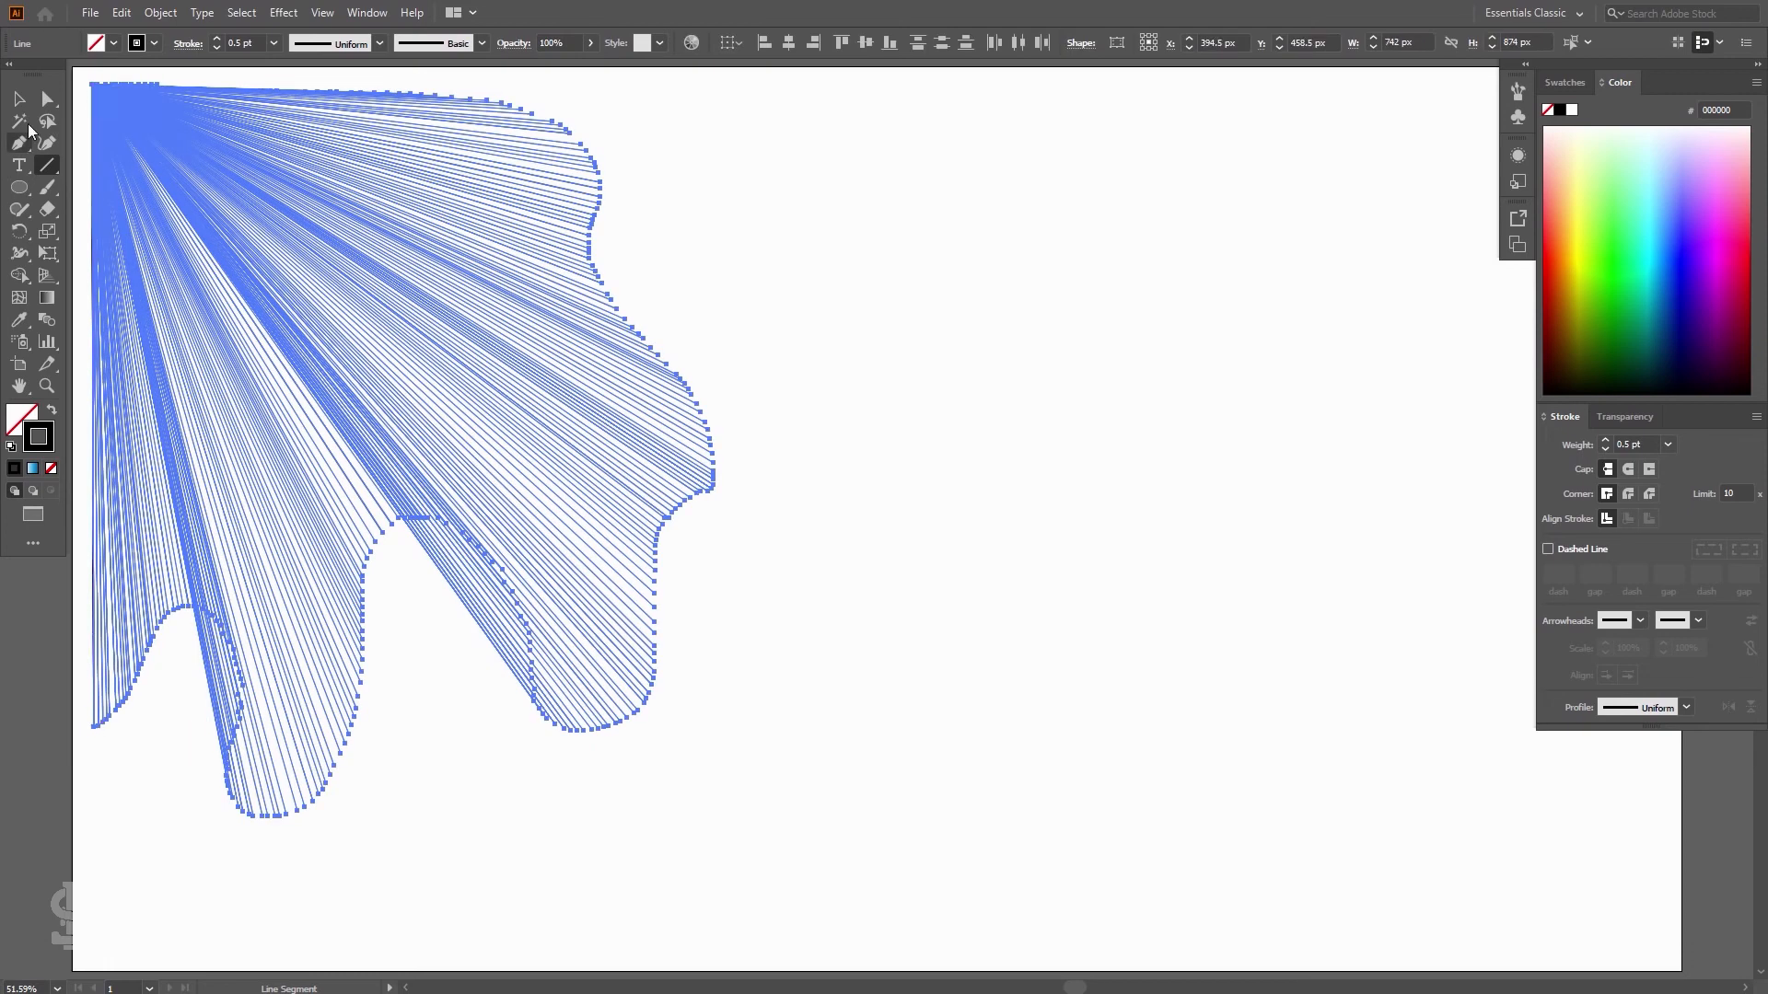
Select all the lines and set their stroke weight to 0.25 pt
{"action": "key", "text": "v"}
{"action": "left_click", "coordinate": [1026, 285]}
{"action": "key", "text": "ctrl+a"}
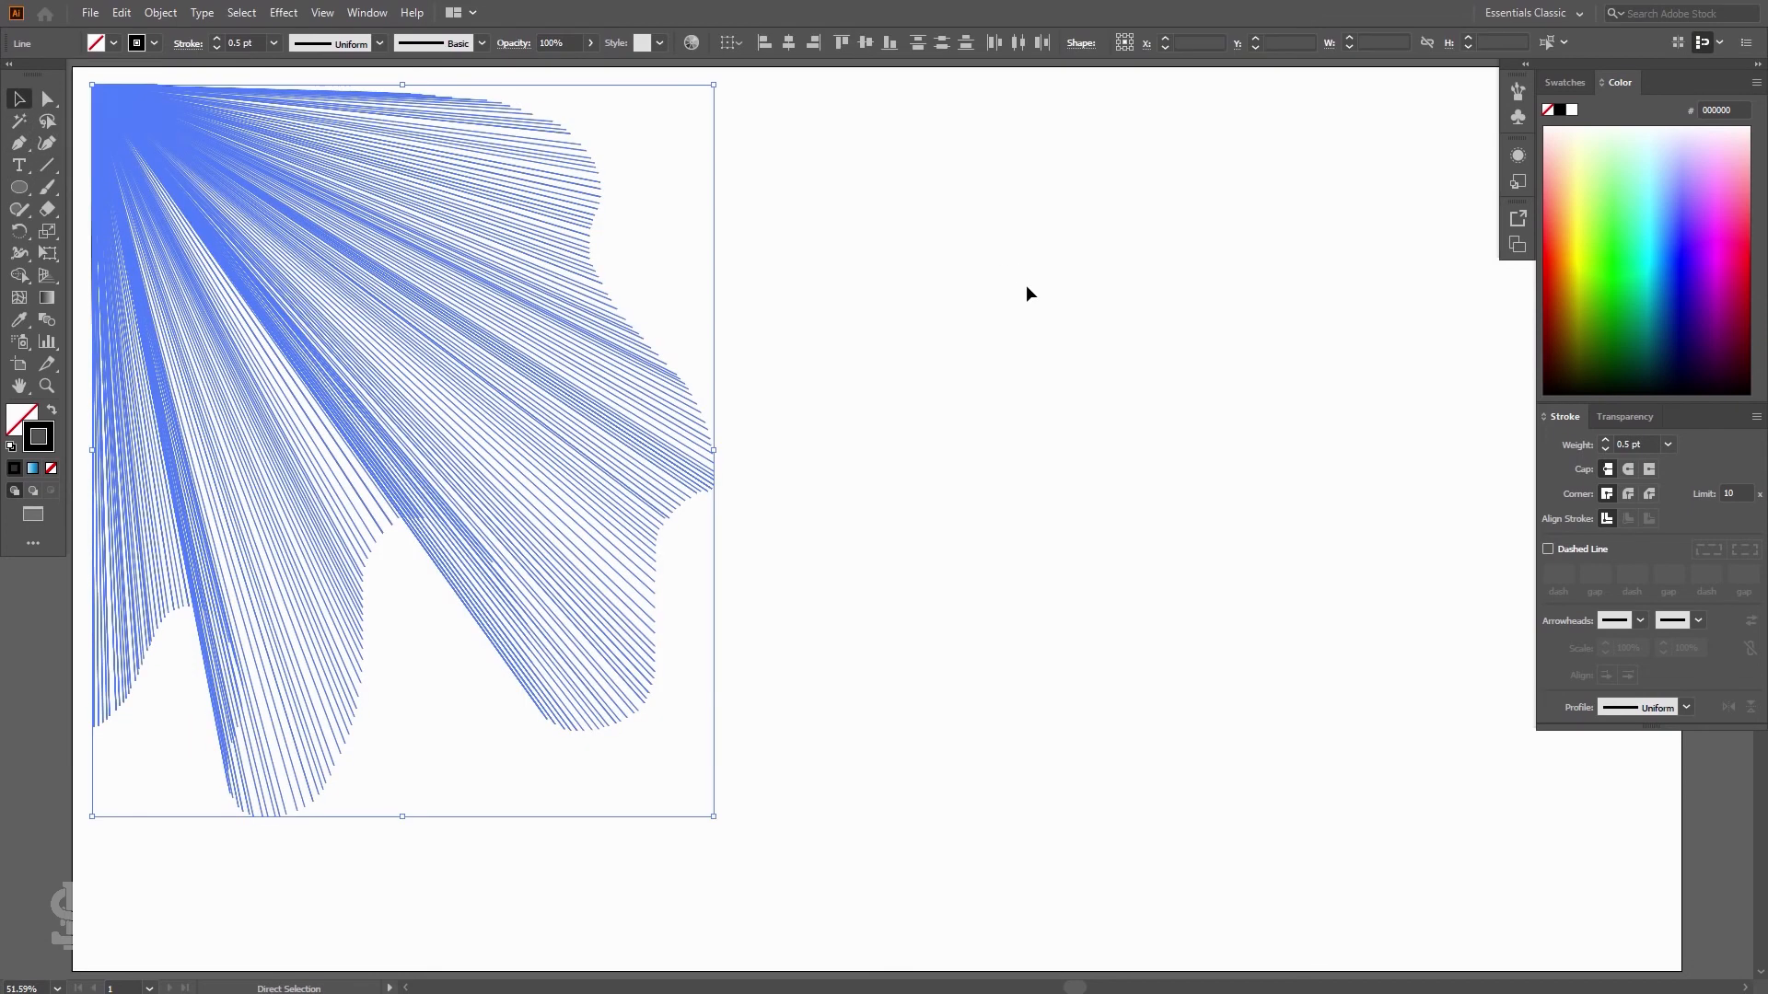
{"action": "left_click", "coordinate": [1669, 445]}
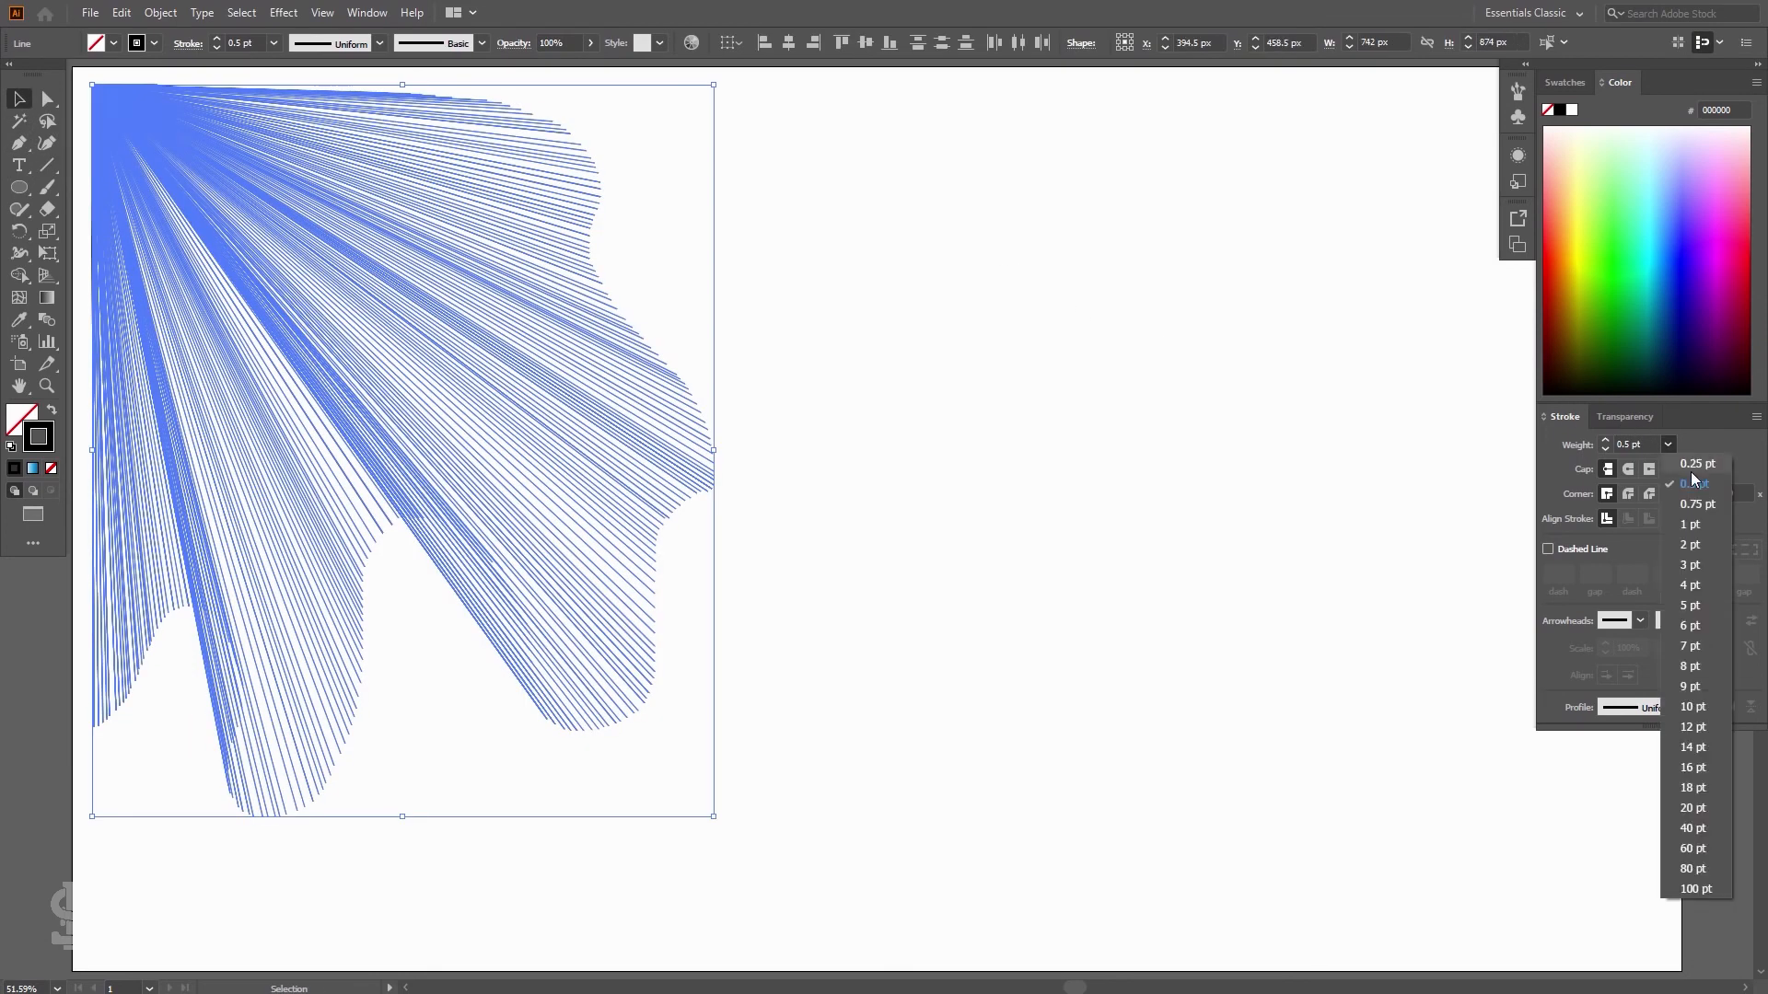
{"action": "left_click", "coordinate": [1691, 471]}
{"action": "left_click", "coordinate": [1195, 428]}
Select all the lines and set their stroke weight to 0.5 pt
{"action": "key", "text": "ctrl+a"}
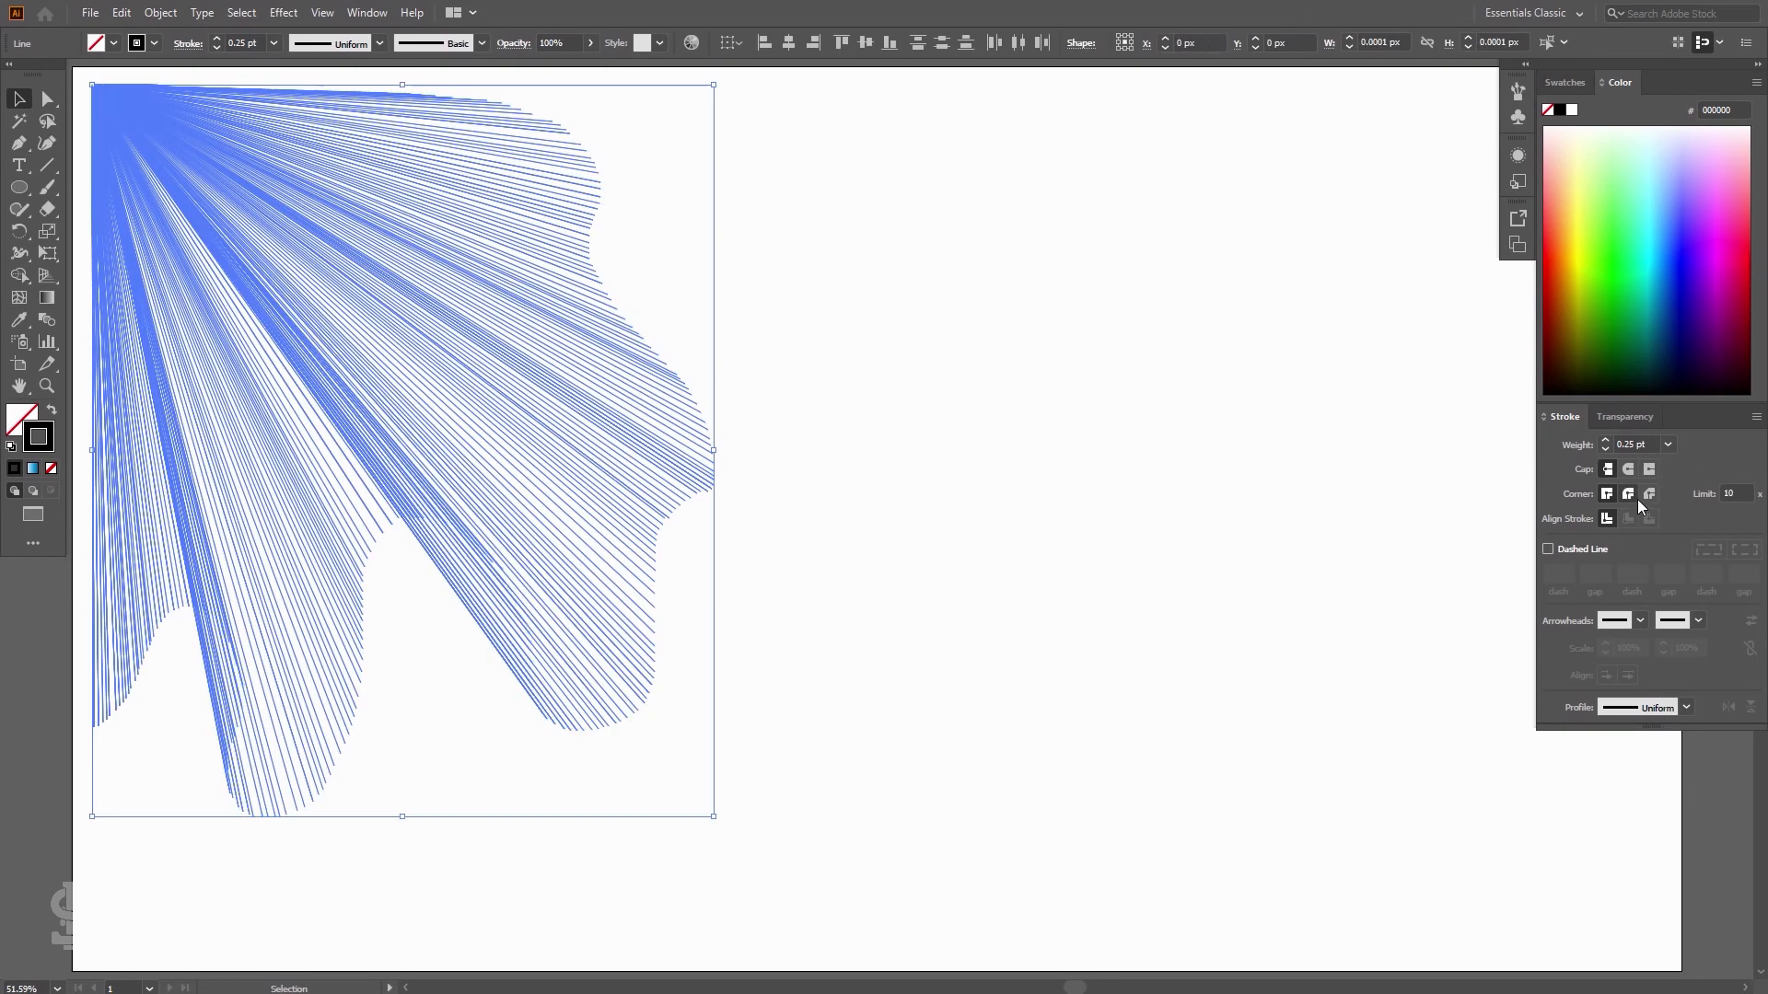
{"action": "left_click", "coordinate": [1668, 444]}
{"action": "left_click", "coordinate": [1690, 483]}
{"action": "left_click", "coordinate": [875, 489]}
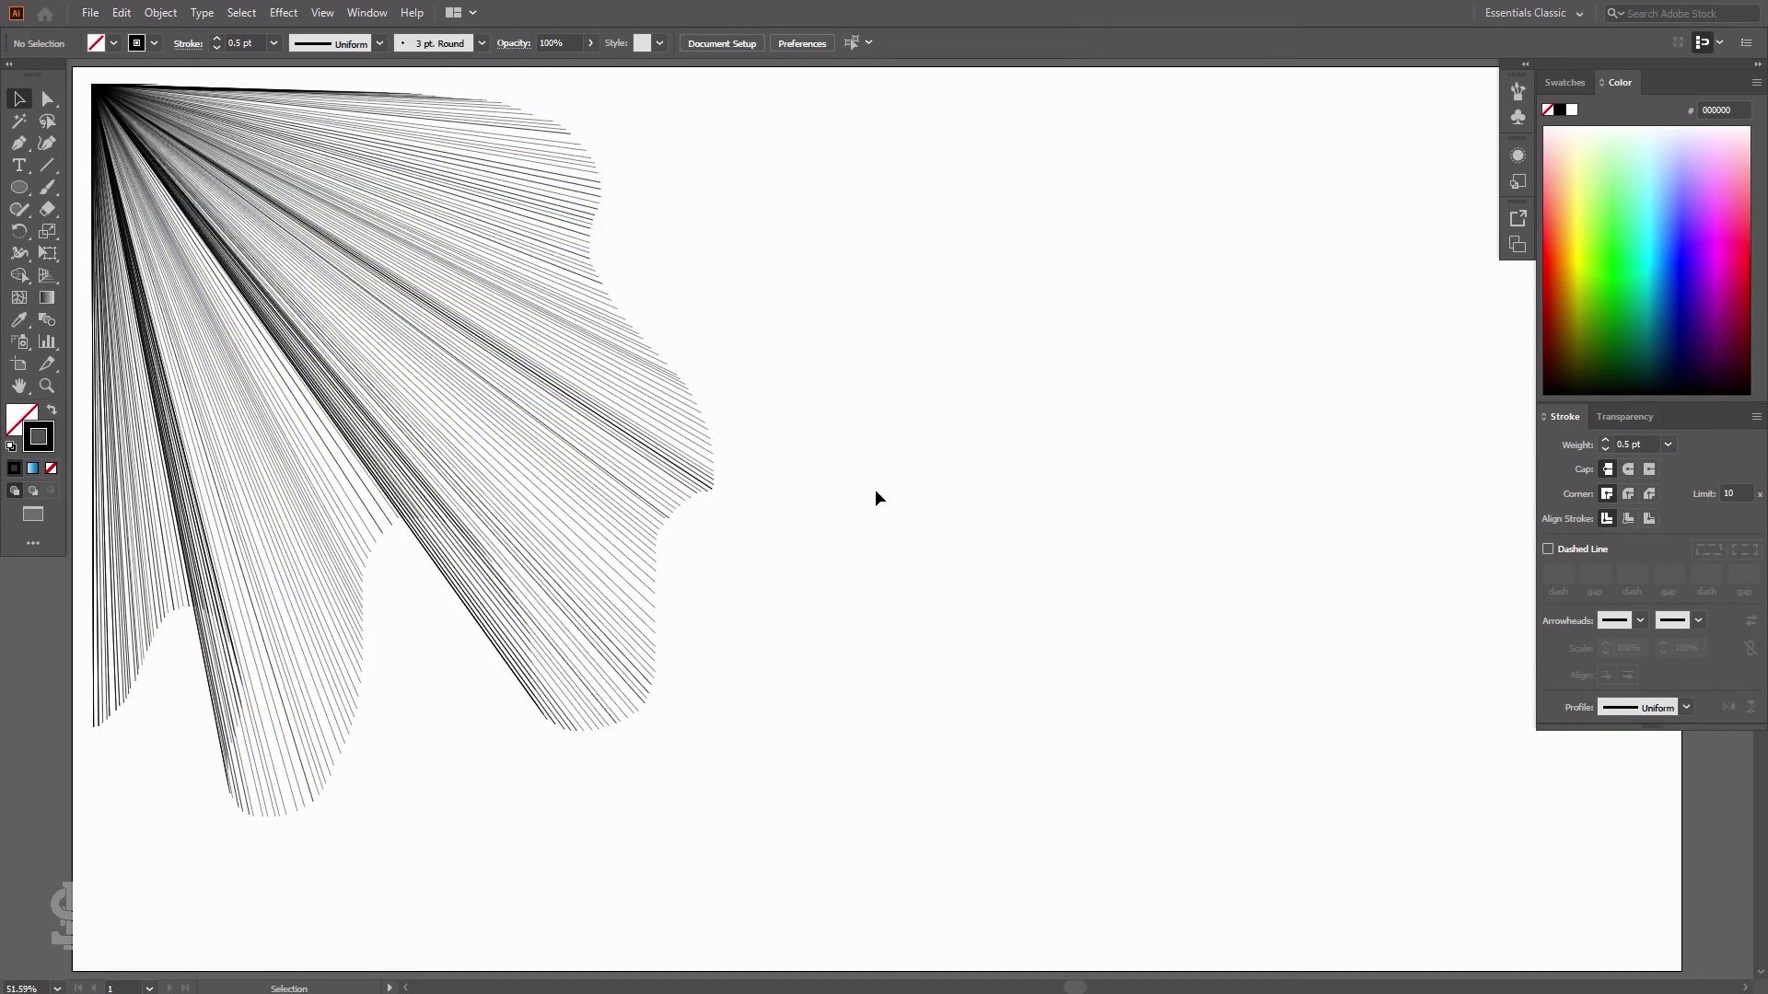
Select all the lines and set their stroke color to purple 2700D1
{"action": "key", "text": "ctrl+a"}
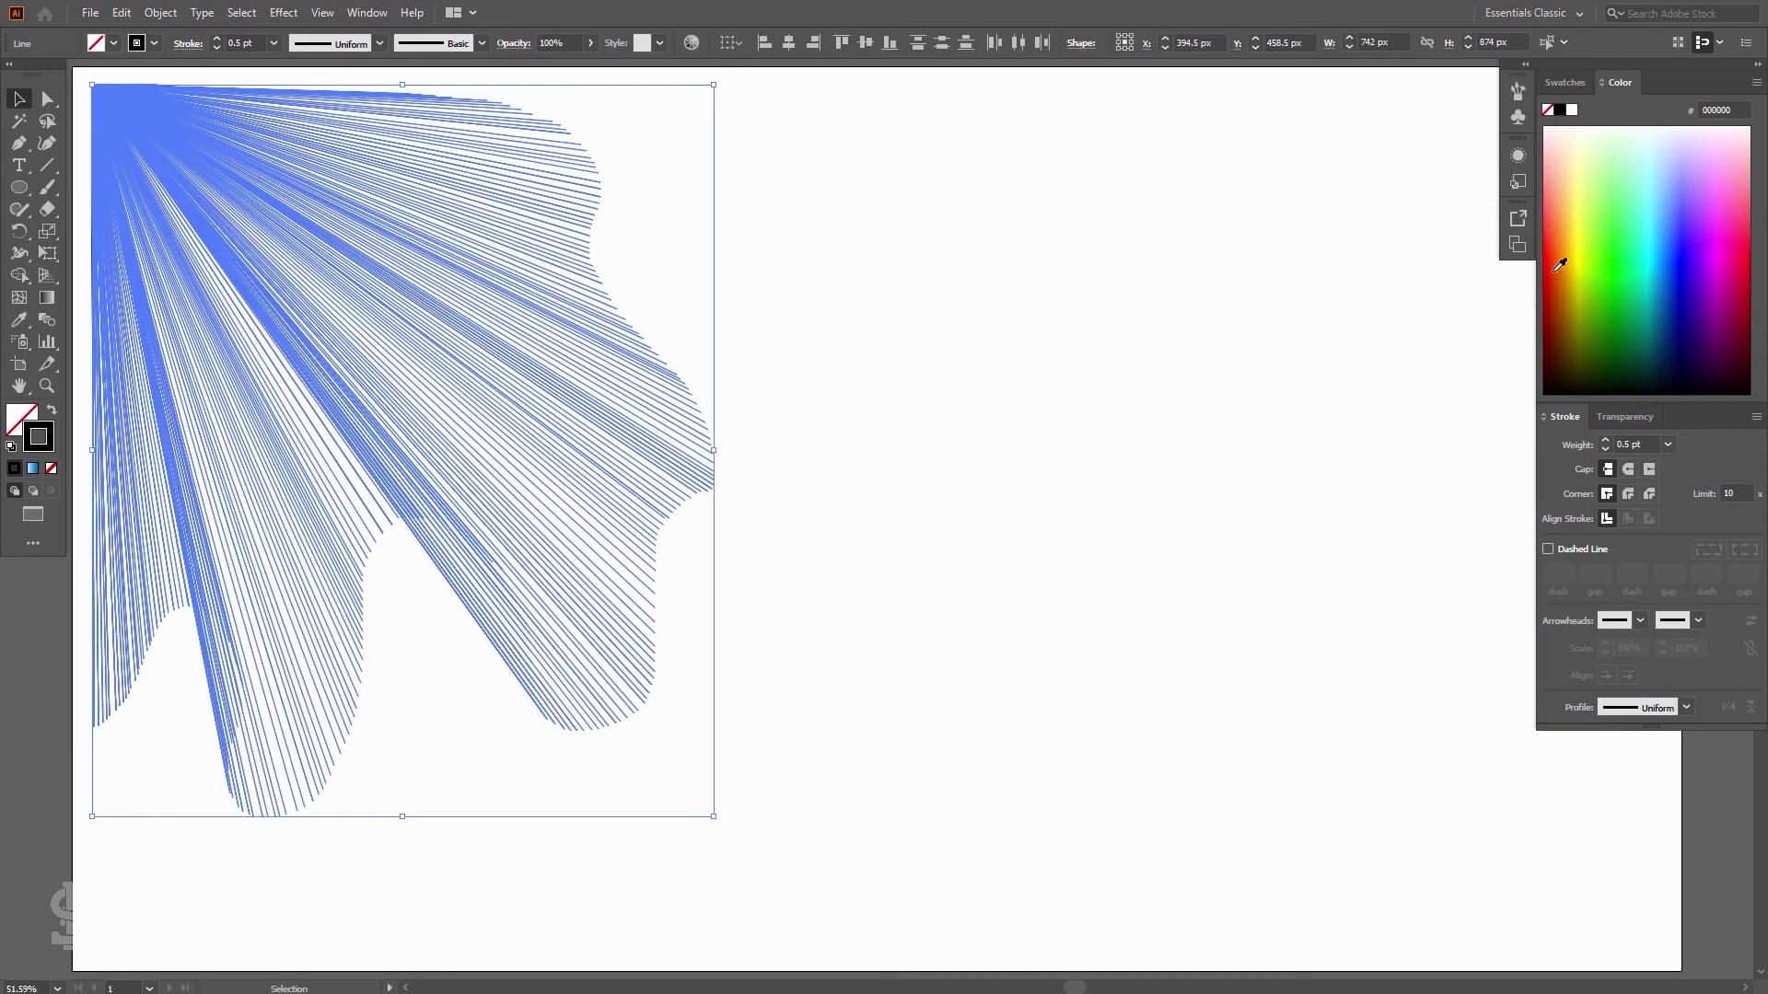
{"action": "left_click", "coordinate": [1155, 389]}
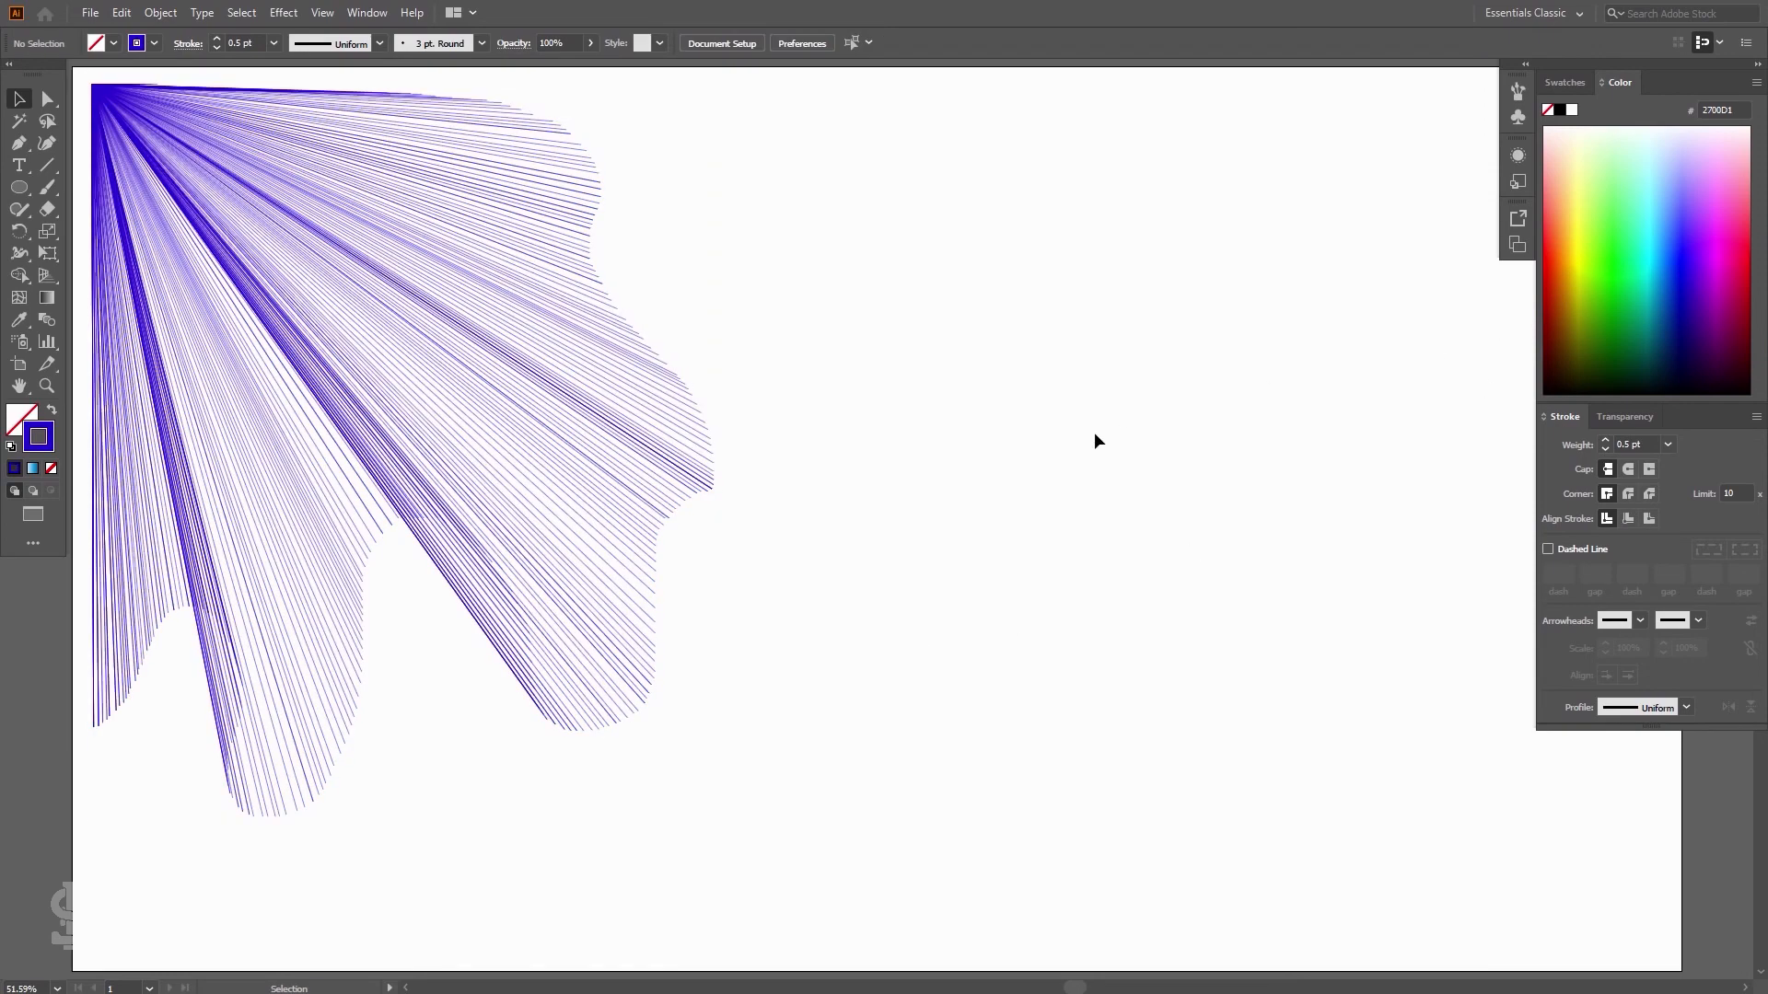
{"action": "left_click_drag", "start_coordinate": [415, 335], "coordinate": [605, 388]}
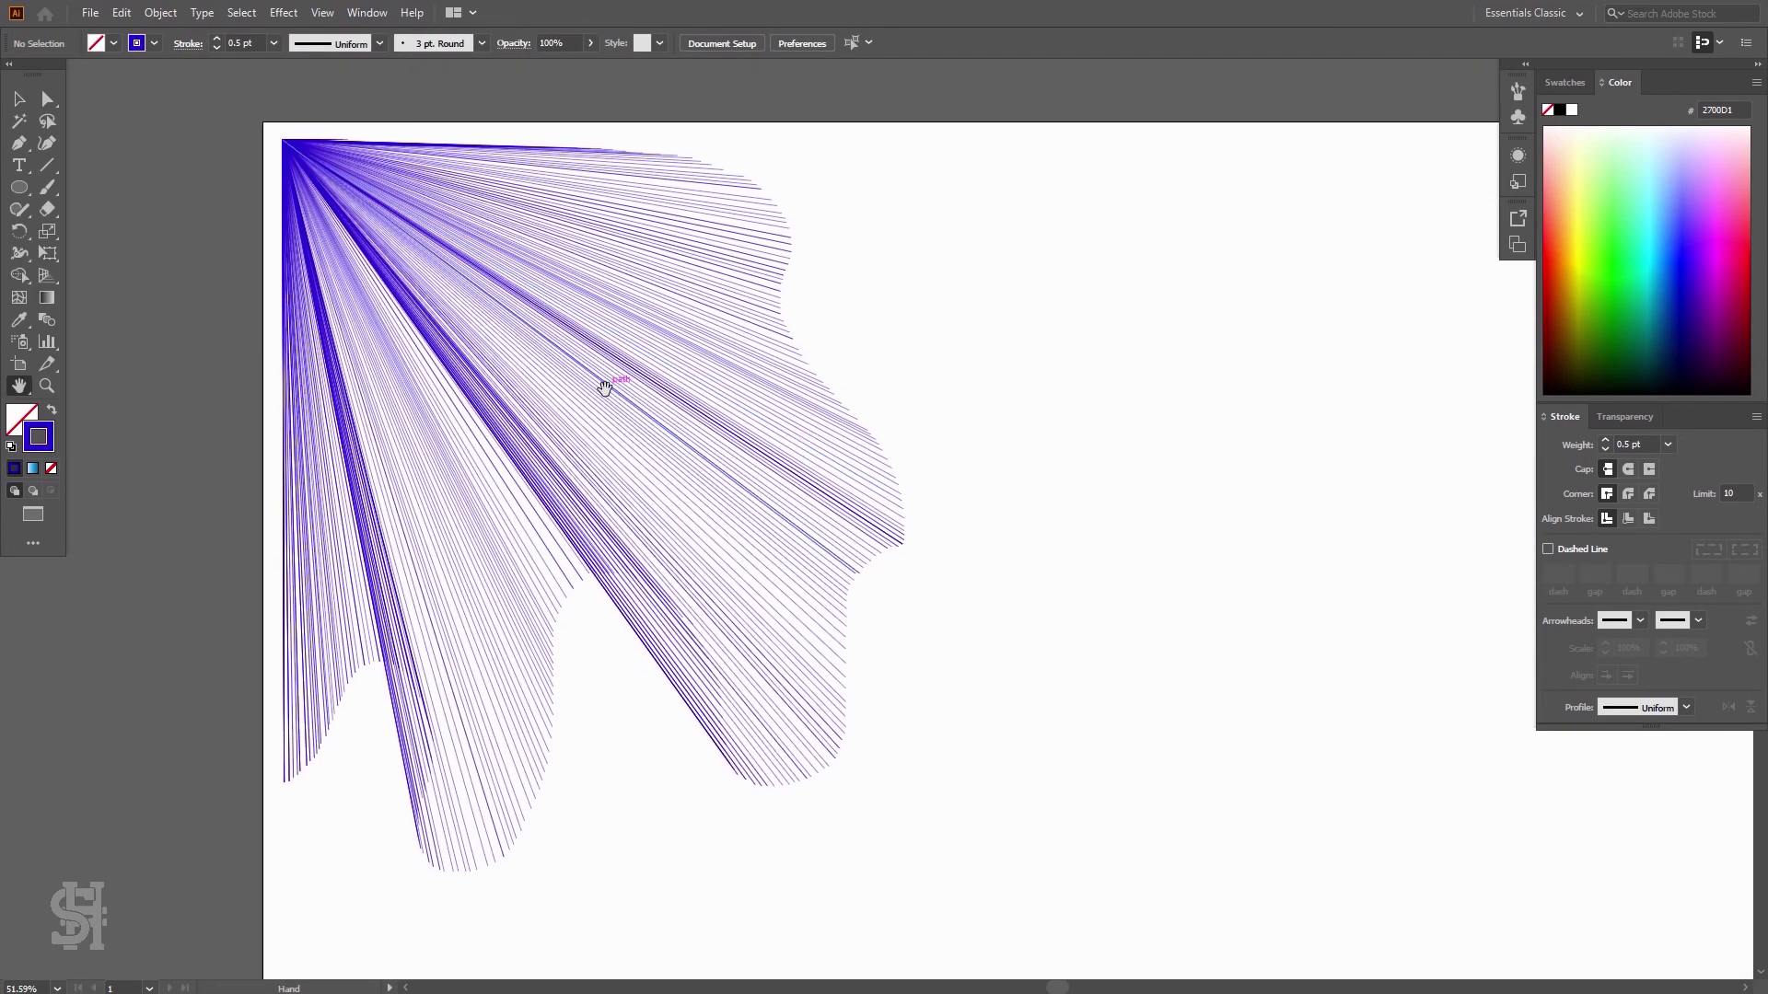
{"action": "key", "text": "z"}
{"action": "left_click_drag", "start_coordinate": [534, 336], "coordinate": [522, 380]}
{"action": "key", "text": "h"}
{"action": "left_click_drag", "start_coordinate": [797, 450], "coordinate": [645, 402]}
{"action": "key", "text": "z"}
{"action": "left_click", "coordinate": [936, 514], "text": "alt"}
{"action": "left_click", "coordinate": [19, 99]}
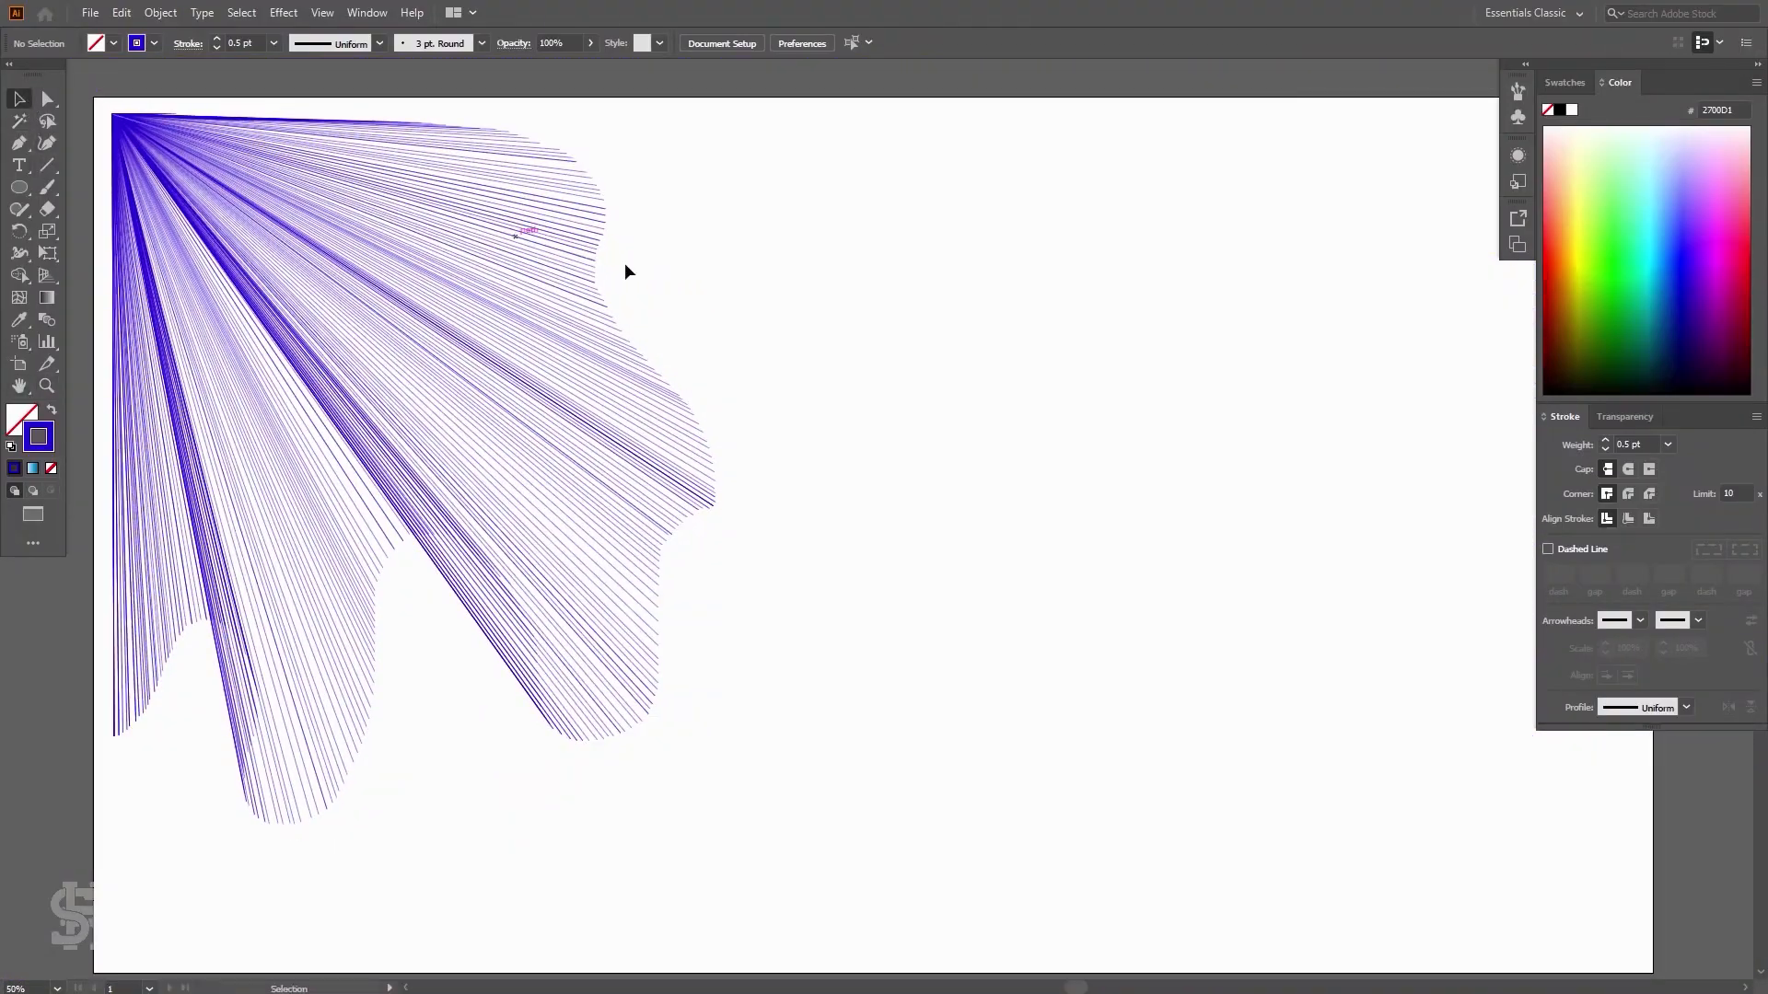
Select the line-fan group, drag it off to the right, and delete it
{"action": "left_click", "coordinate": [516, 323]}
{"action": "key", "text": "ctrl+h"}
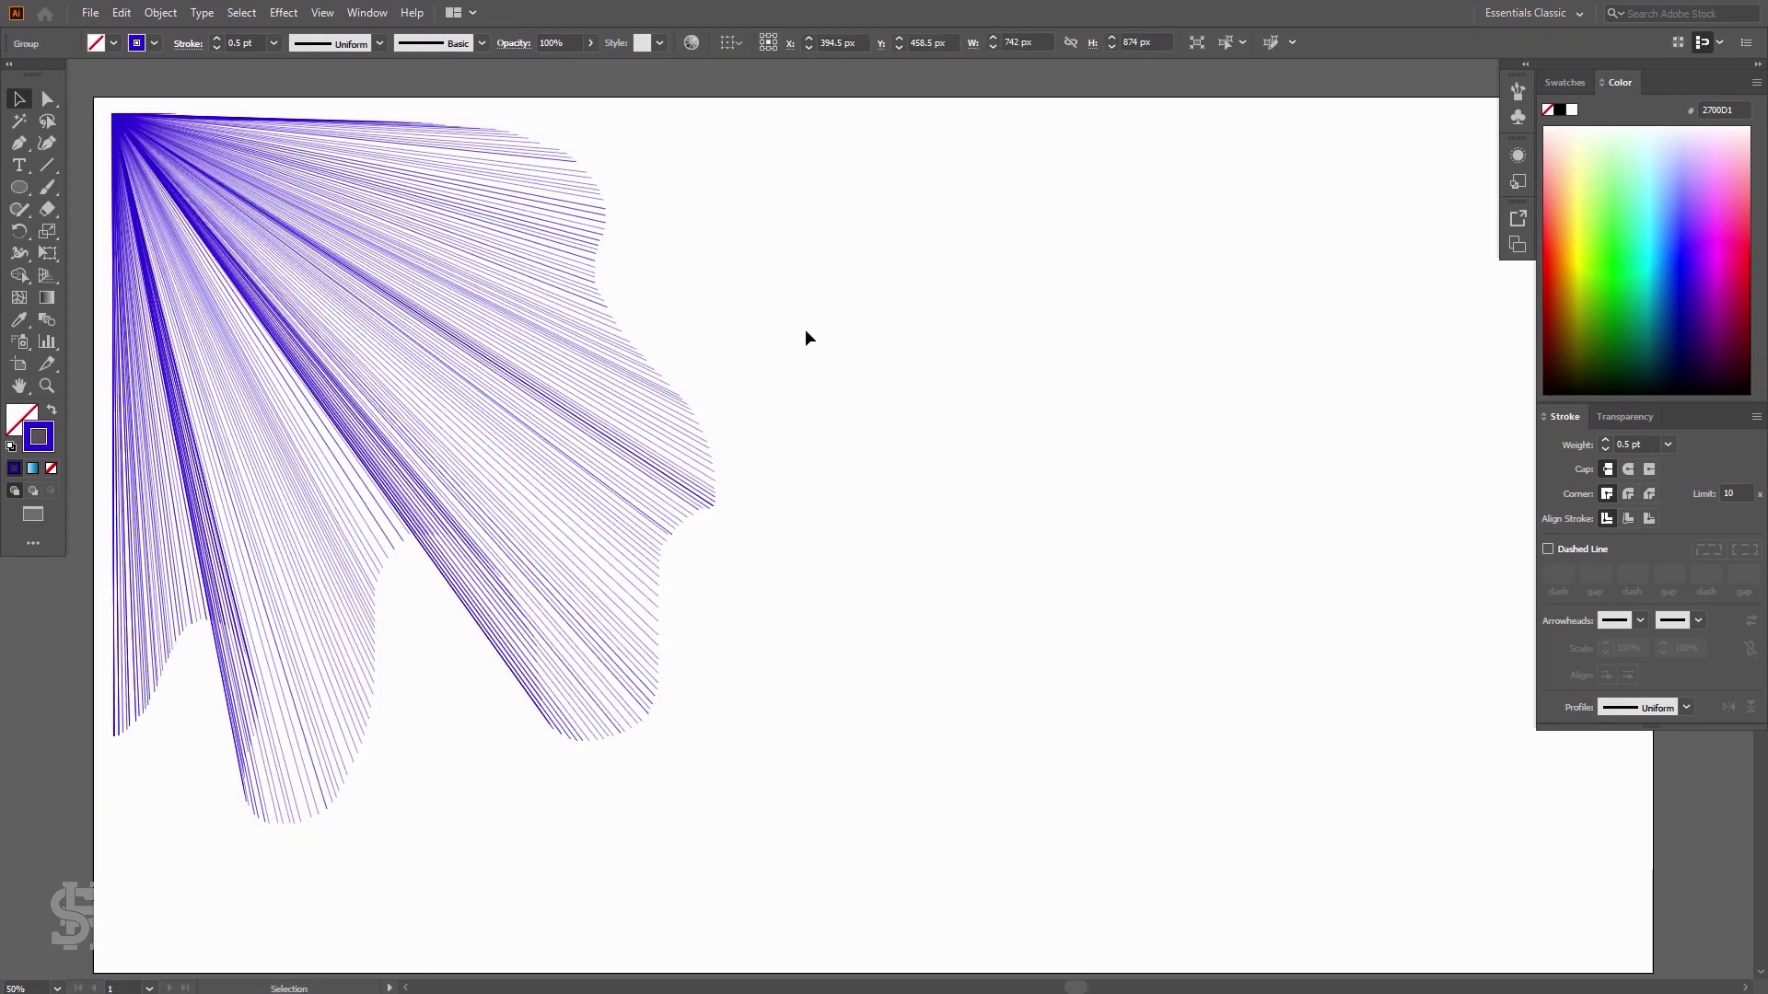
{"action": "left_click_drag", "start_coordinate": [295, 328], "coordinate": [1118, 561]}
{"action": "left_click_drag", "start_coordinate": [1070, 498], "coordinate": [1315, 495]}
{"action": "left_click", "coordinate": [1213, 526]}
{"action": "left_click", "coordinate": [598, 390]}
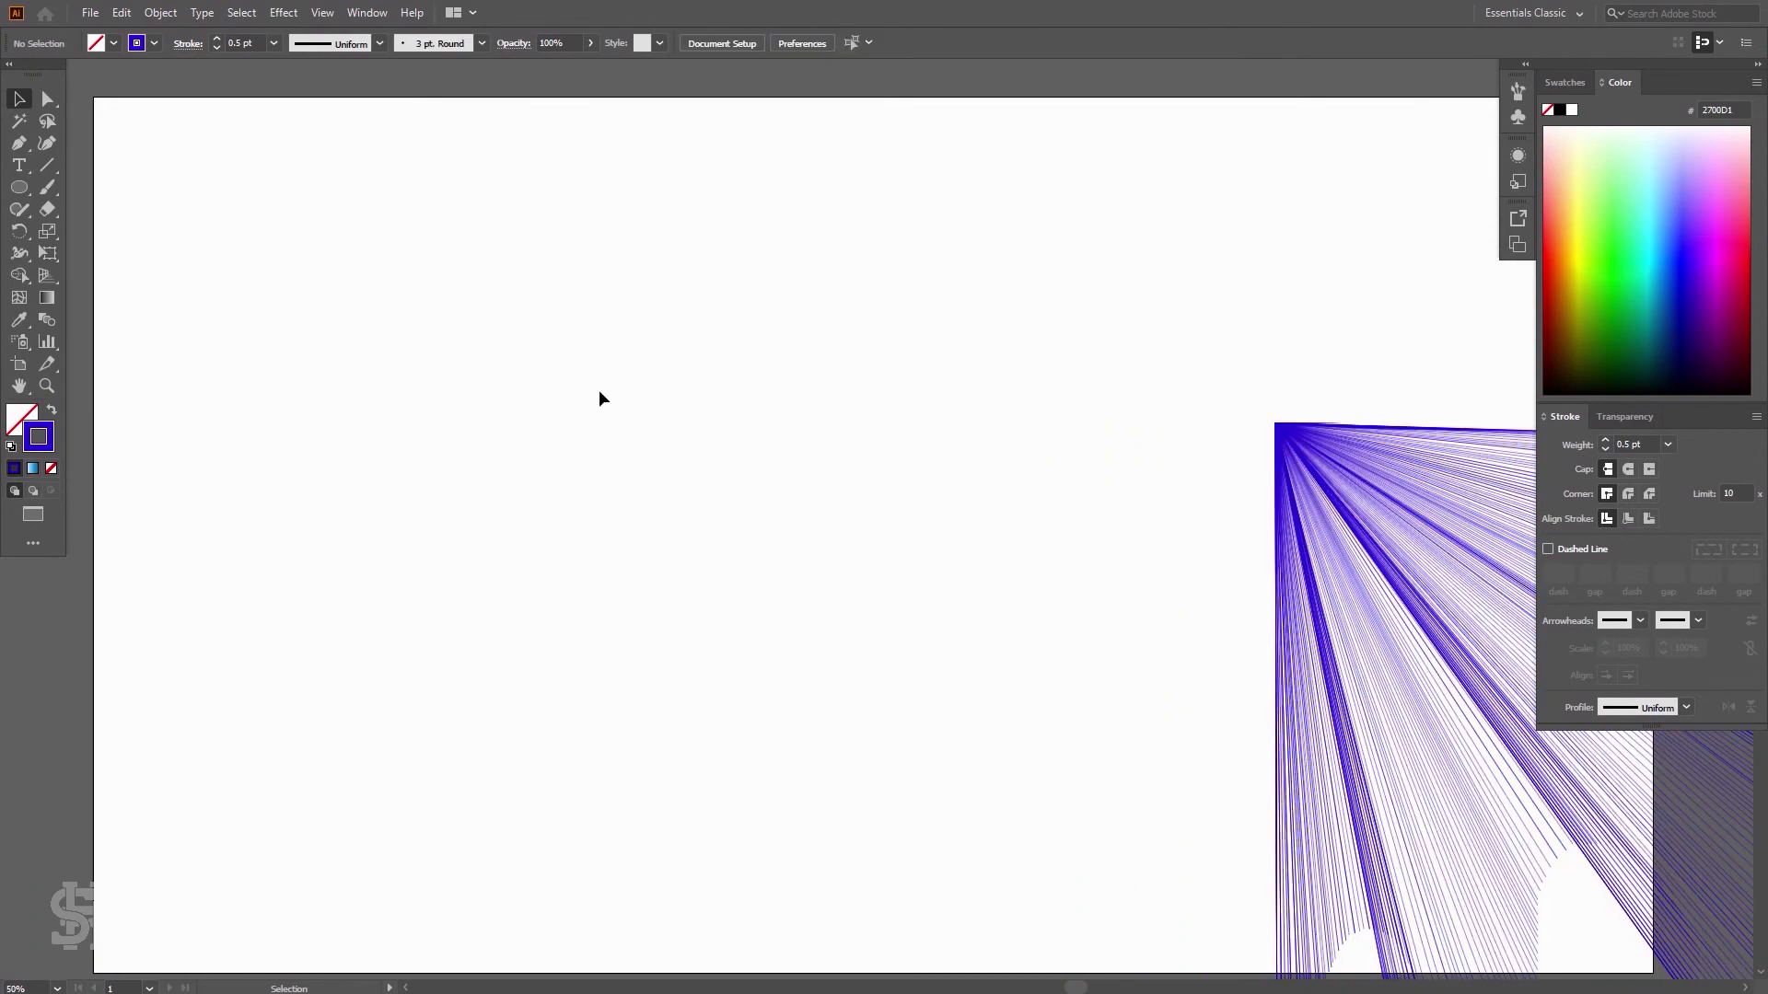
{"action": "left_click", "coordinate": [1301, 481]}
{"action": "key", "text": "Delete"}
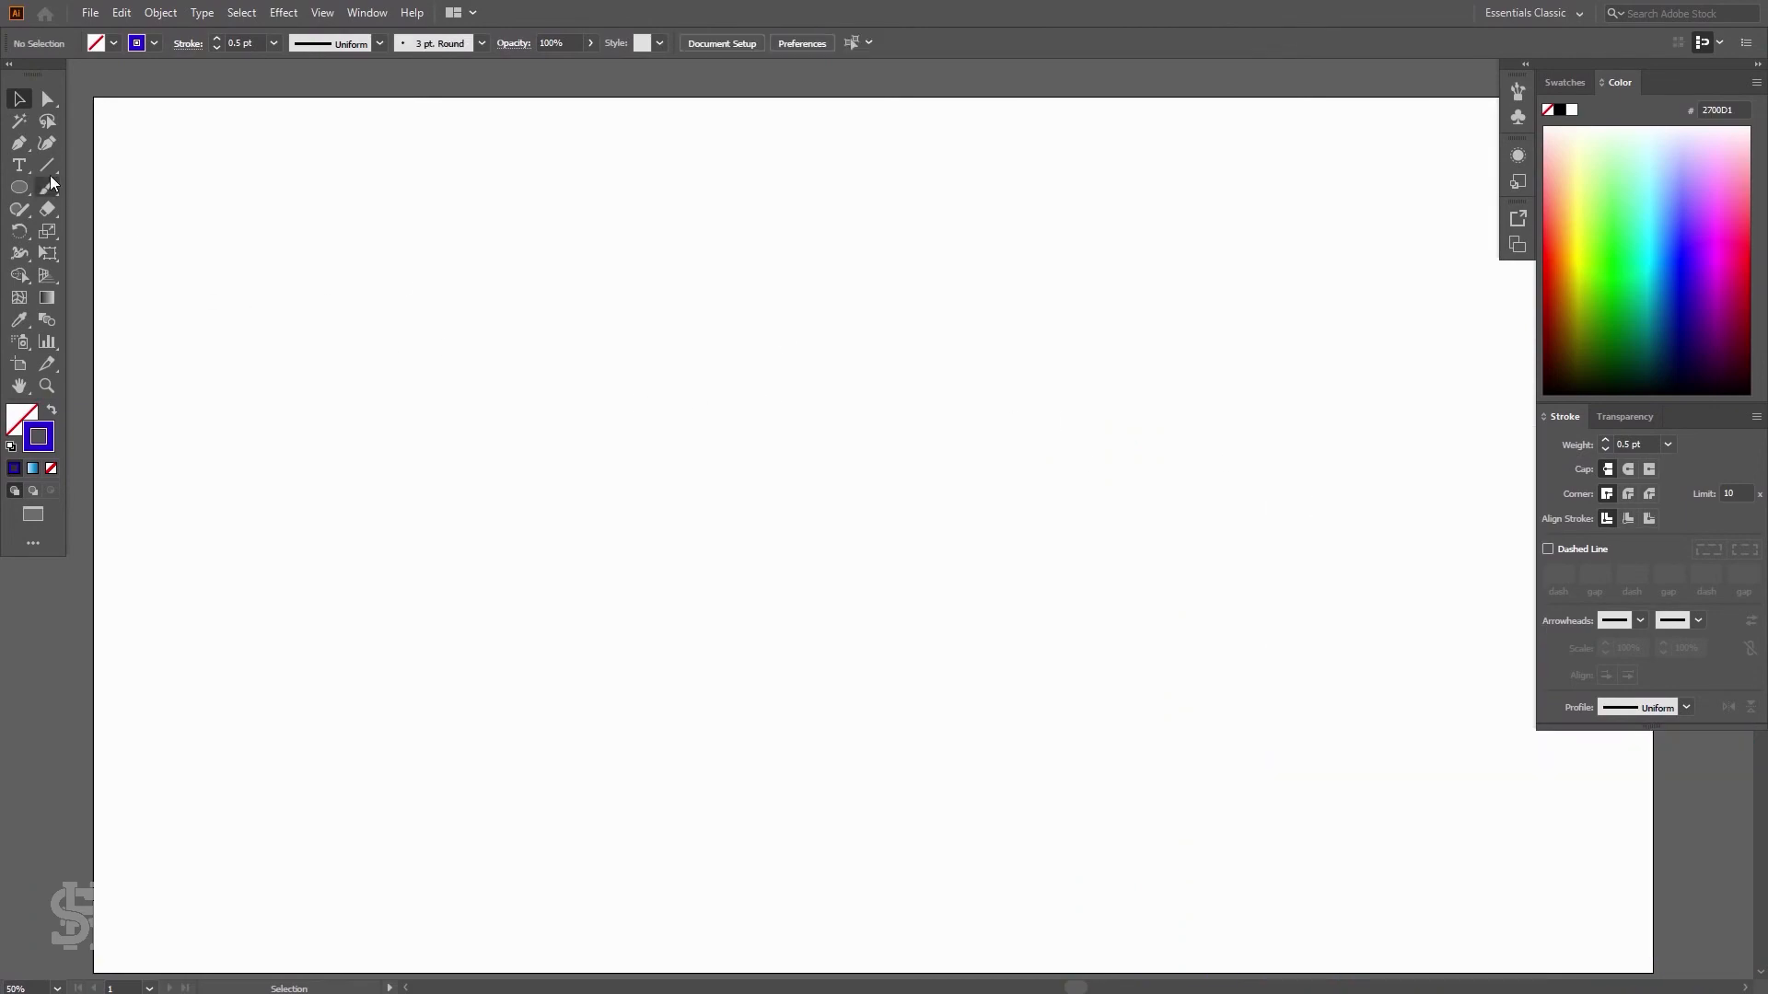
Draw a tilde-key burst of arcs near the top-left of the artboard with the Arc tool
{"action": "left_click_drag", "start_coordinate": [52, 169], "coordinate": [103, 186]}
{"action": "mouse_move", "coordinate": [266, 177]}
{"action": "left_mouse_down"}
{"action": "mouse_move", "coordinate": [308, 220]}
{"action": "mouse_move", "coordinate": [434, 276]}
{"action": "mouse_move", "coordinate": [513, 442]}
{"action": "mouse_move", "coordinate": [363, 454]}
{"action": "mouse_move", "coordinate": [255, 436]}
{"action": "mouse_move", "coordinate": [107, 455]}
{"action": "mouse_move", "coordinate": [104, 368]}
{"action": "mouse_move", "coordinate": [166, 146]}
{"action": "mouse_move", "coordinate": [267, 118]}
{"action": "mouse_move", "coordinate": [398, 170]}
{"action": "mouse_move", "coordinate": [457, 244]}
{"action": "mouse_move", "coordinate": [453, 280]}
{"action": "mouse_move", "coordinate": [505, 258]}
{"action": "mouse_move", "coordinate": [679, 335]}
{"action": "left_mouse_up"}
Select all the arcs, group them, and nudge the group slightly up and left
{"action": "key", "text": "v"}
{"action": "left_click", "coordinate": [673, 213]}
{"action": "left_click", "coordinate": [971, 305]}
{"action": "left_click_drag", "start_coordinate": [718, 156], "coordinate": [306, 615]}
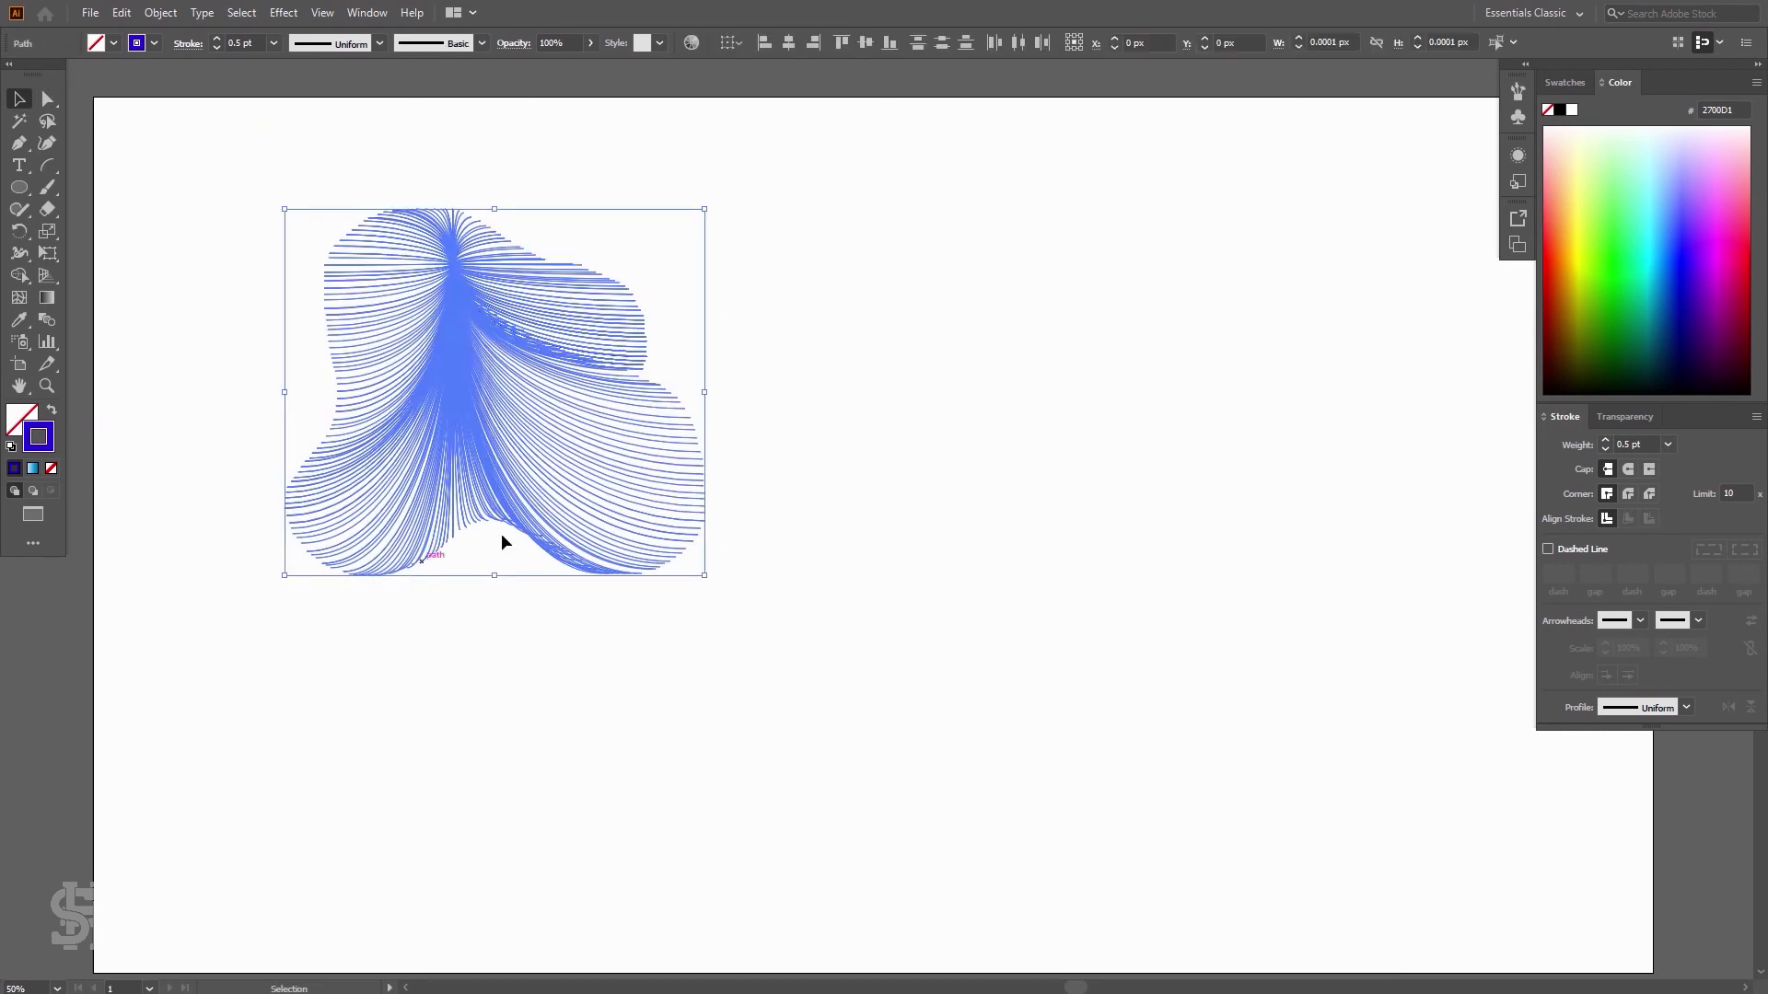
{"action": "key", "text": "ctrl+g"}
{"action": "left_click_drag", "start_coordinate": [617, 467], "coordinate": [527, 436]}
{"action": "left_click", "coordinate": [800, 401]}
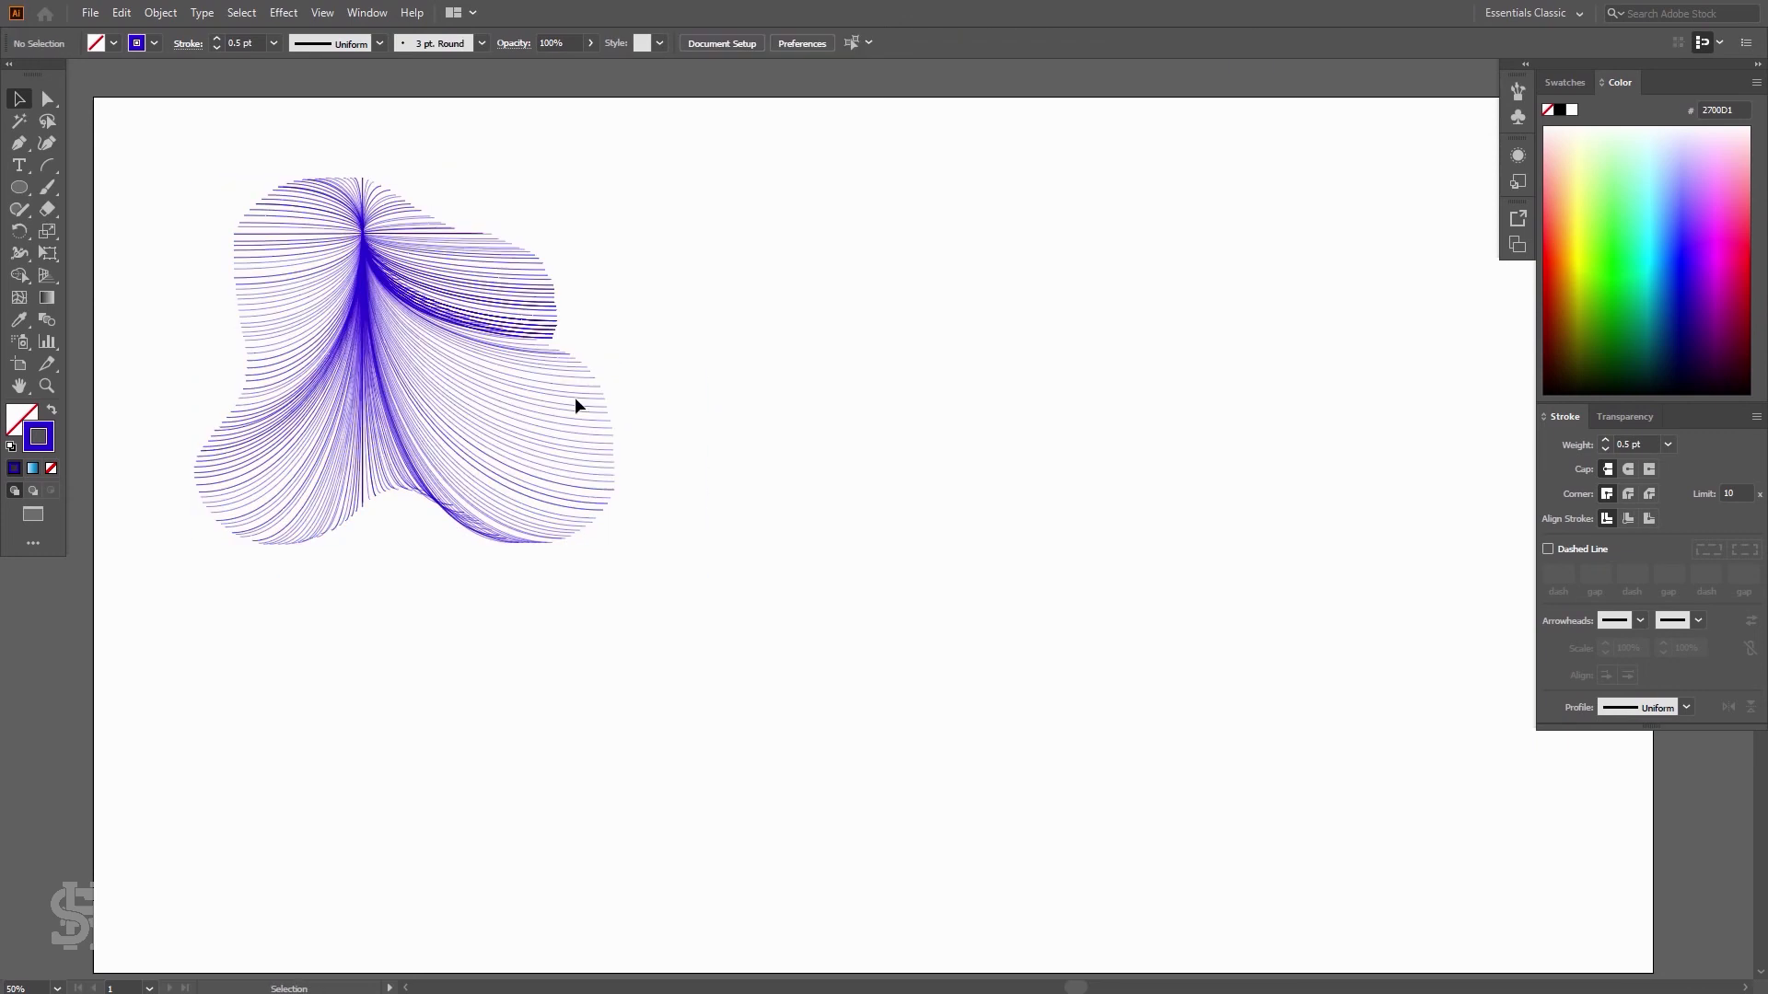
Draw a tilde-key burst of spirals in the middle of the artboard with the Spiral tool
{"action": "left_click_drag", "start_coordinate": [50, 159], "coordinate": [108, 202]}
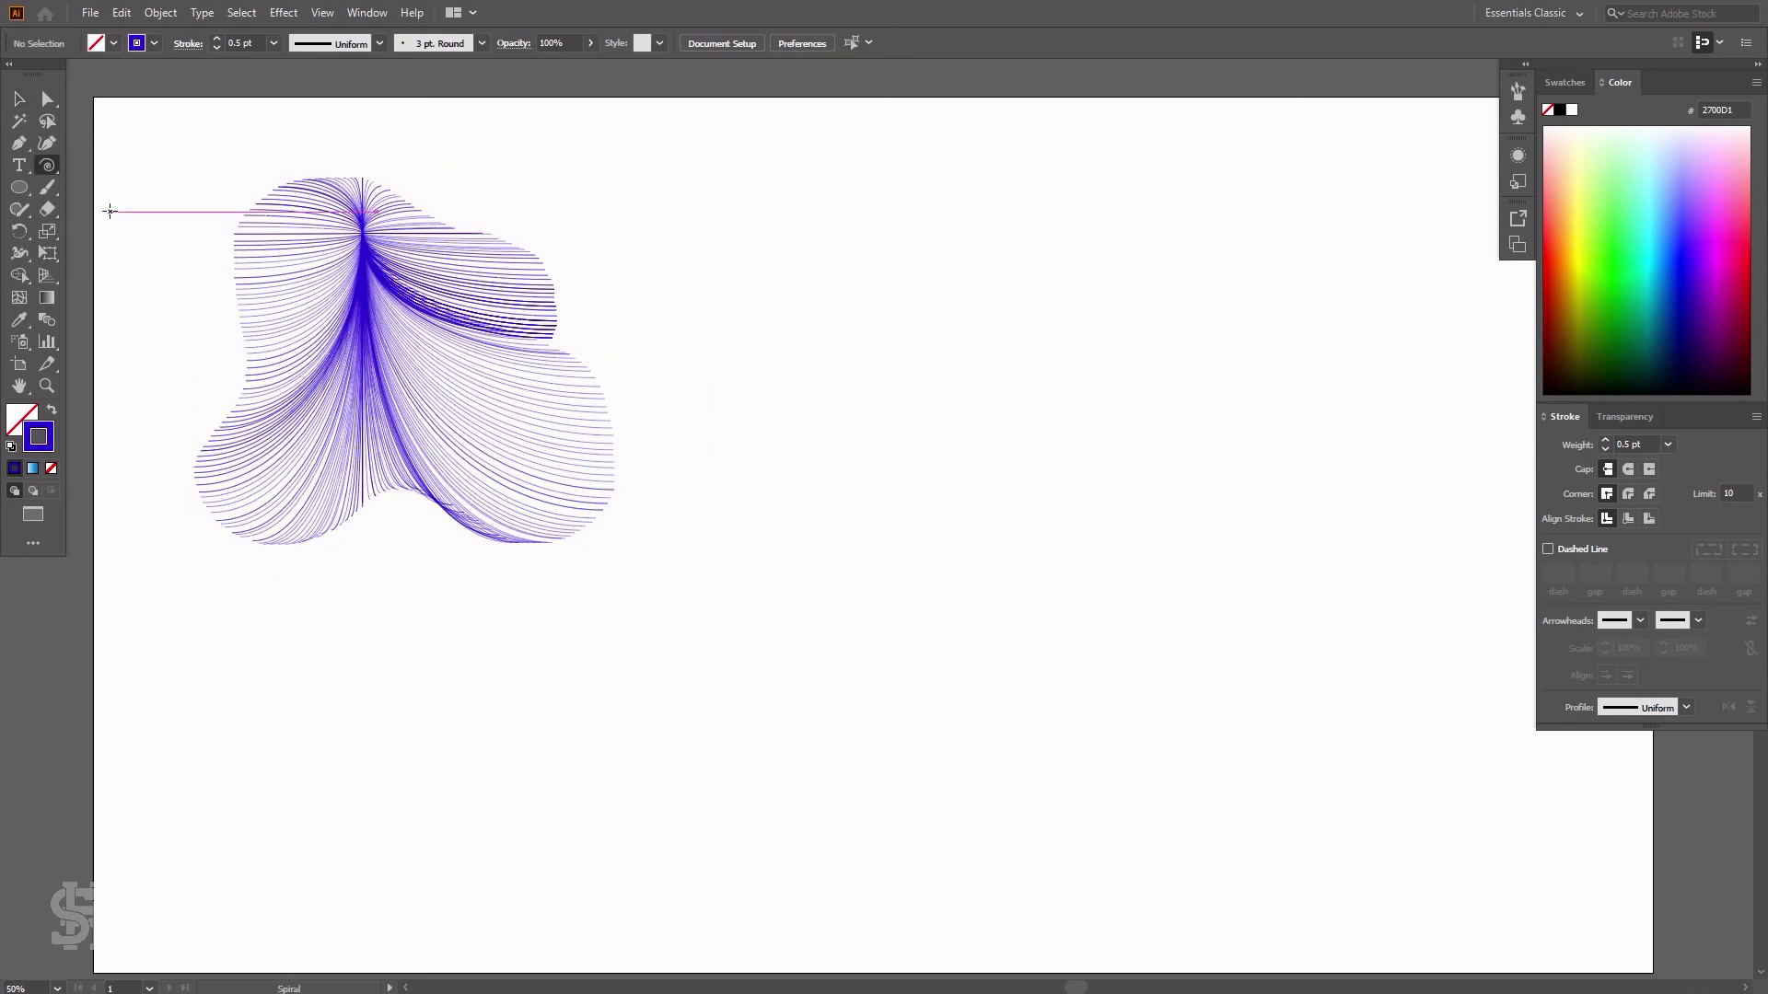
{"action": "left_click_drag", "start_coordinate": [1037, 397], "coordinate": [1290, 728]}
{"action": "left_click", "coordinate": [21, 101]}
{"action": "left_click", "coordinate": [580, 211]}
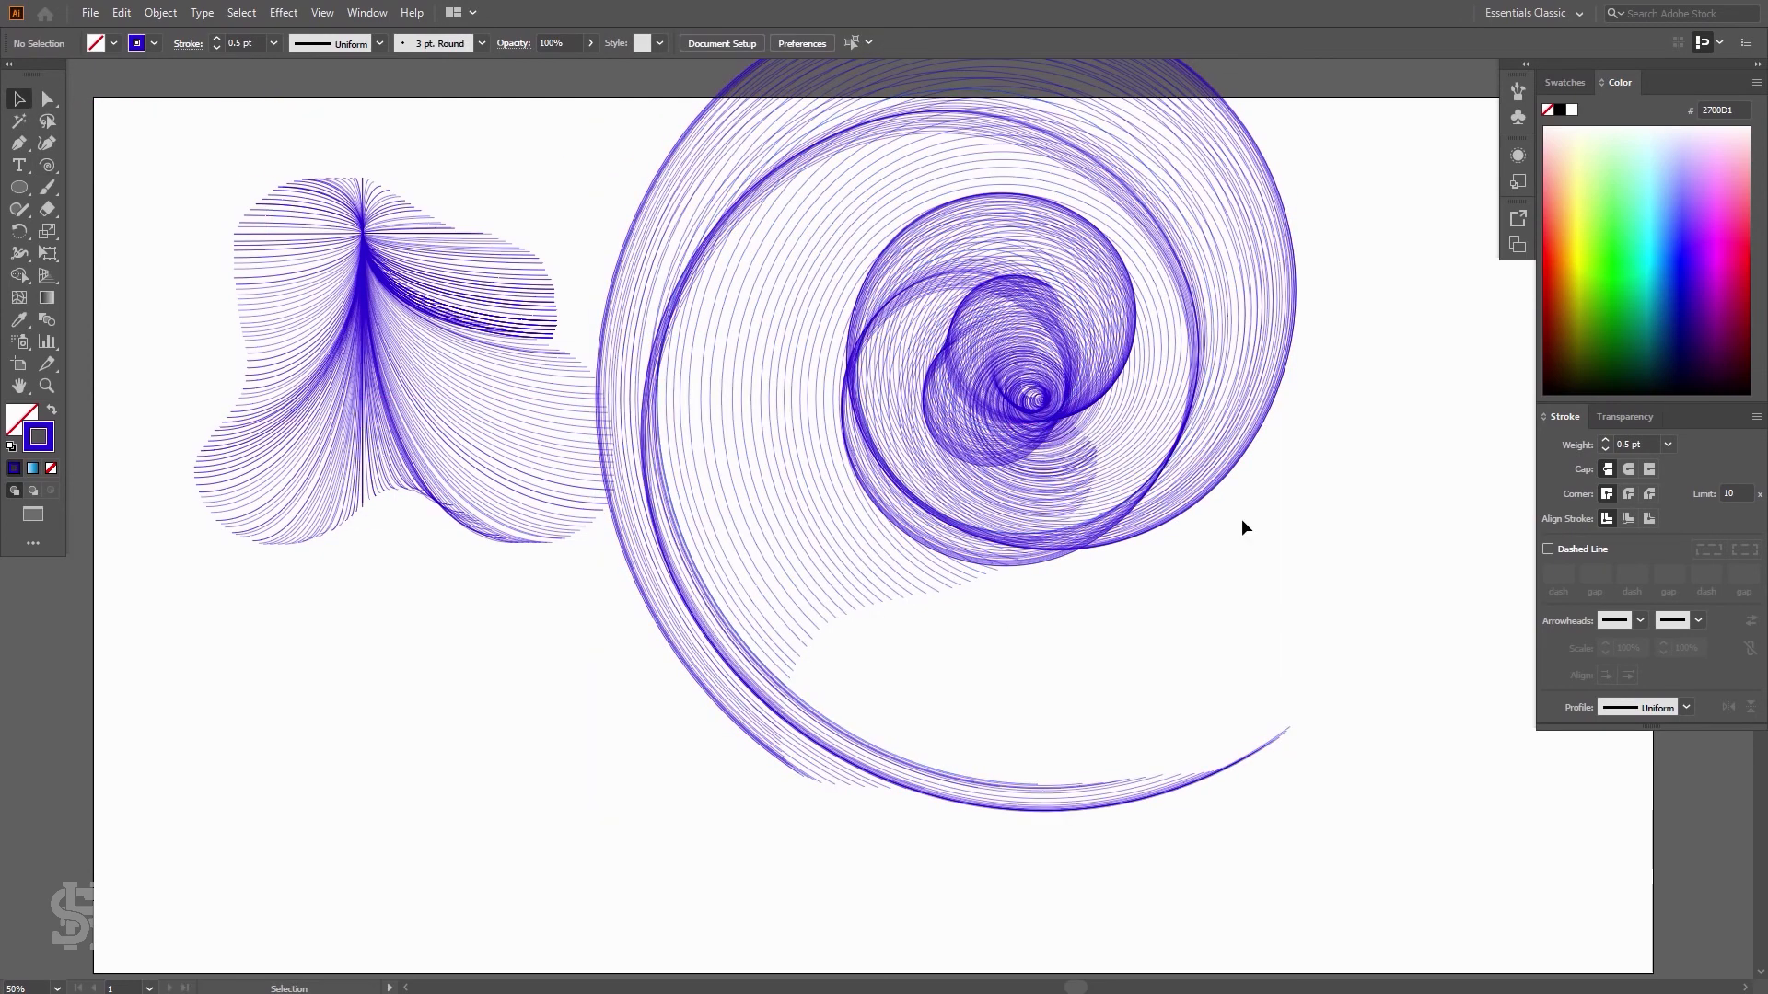
Select the arc group and move it toward the lower left of the artboard
{"action": "left_click", "coordinate": [1155, 446]}
{"action": "left_click", "coordinate": [797, 415]}
{"action": "left_click", "coordinate": [537, 383]}
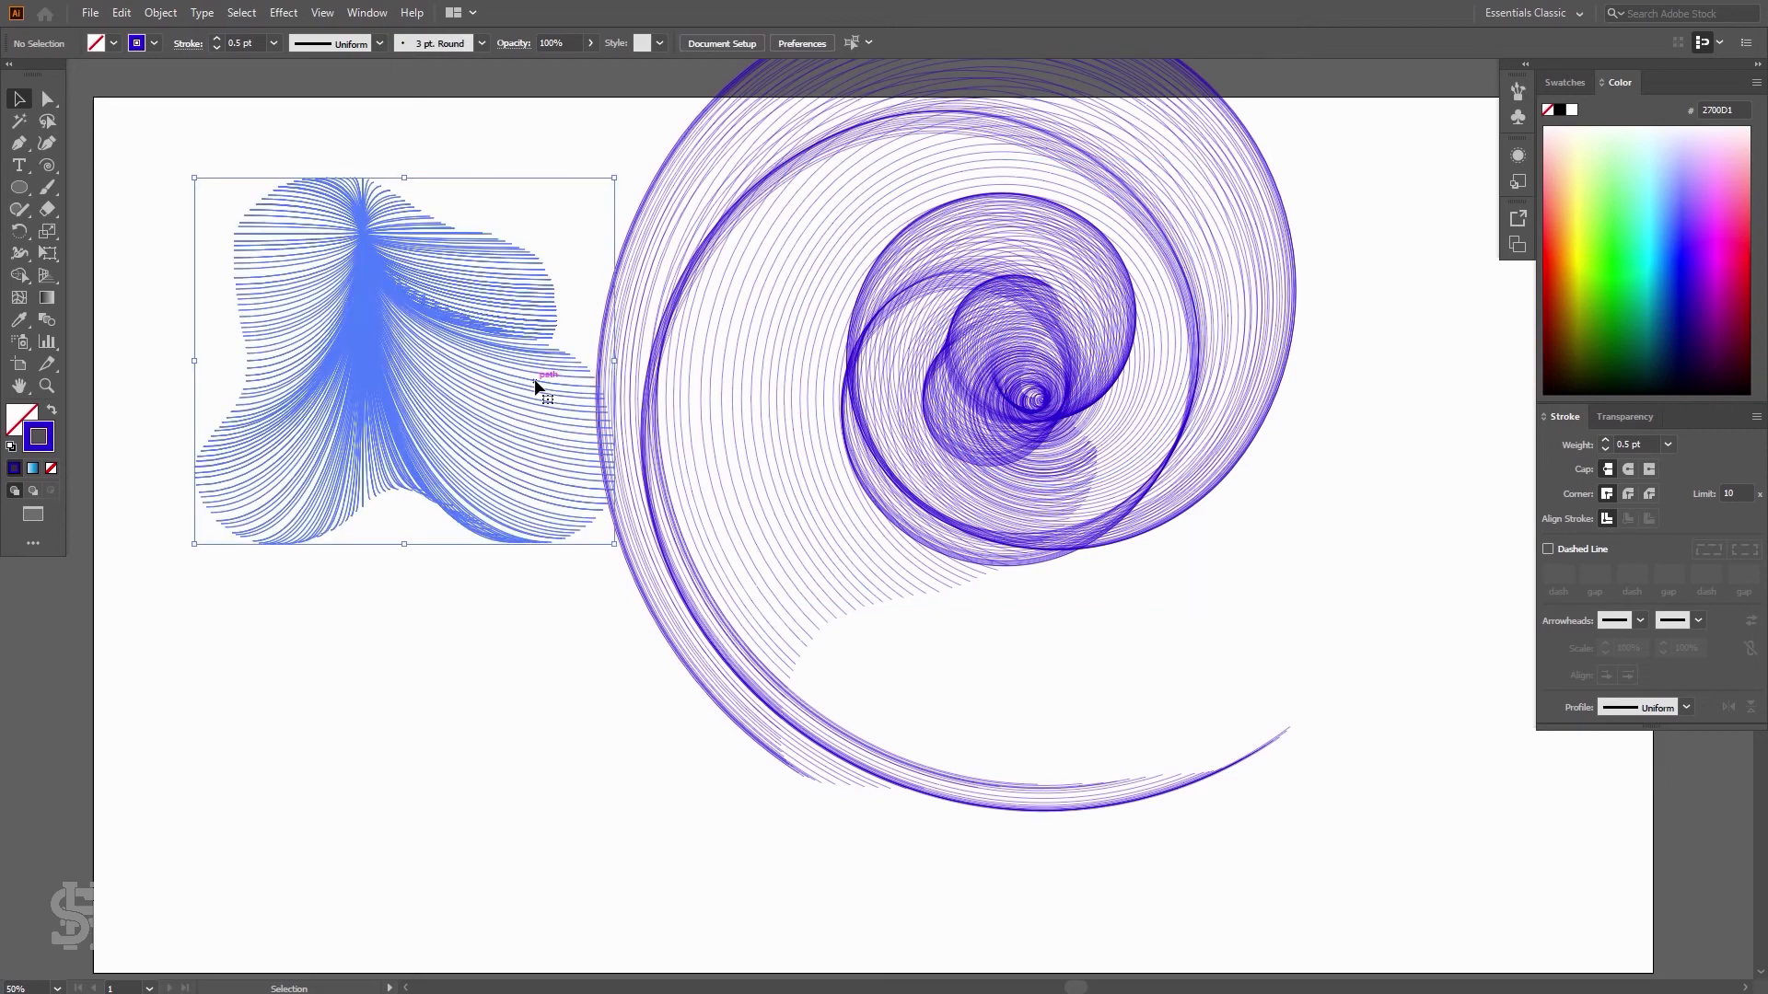
{"action": "left_click_drag", "start_coordinate": [426, 473], "coordinate": [177, 742]}
Select all the spiral lines and group them
{"action": "left_click_drag", "start_coordinate": [564, 857], "coordinate": [1375, 59]}
{"action": "key", "text": "ctrl+g"}
{"action": "scroll", "coordinate": [1227, 332], "scroll_direction": "down", "scroll_amount": 5}
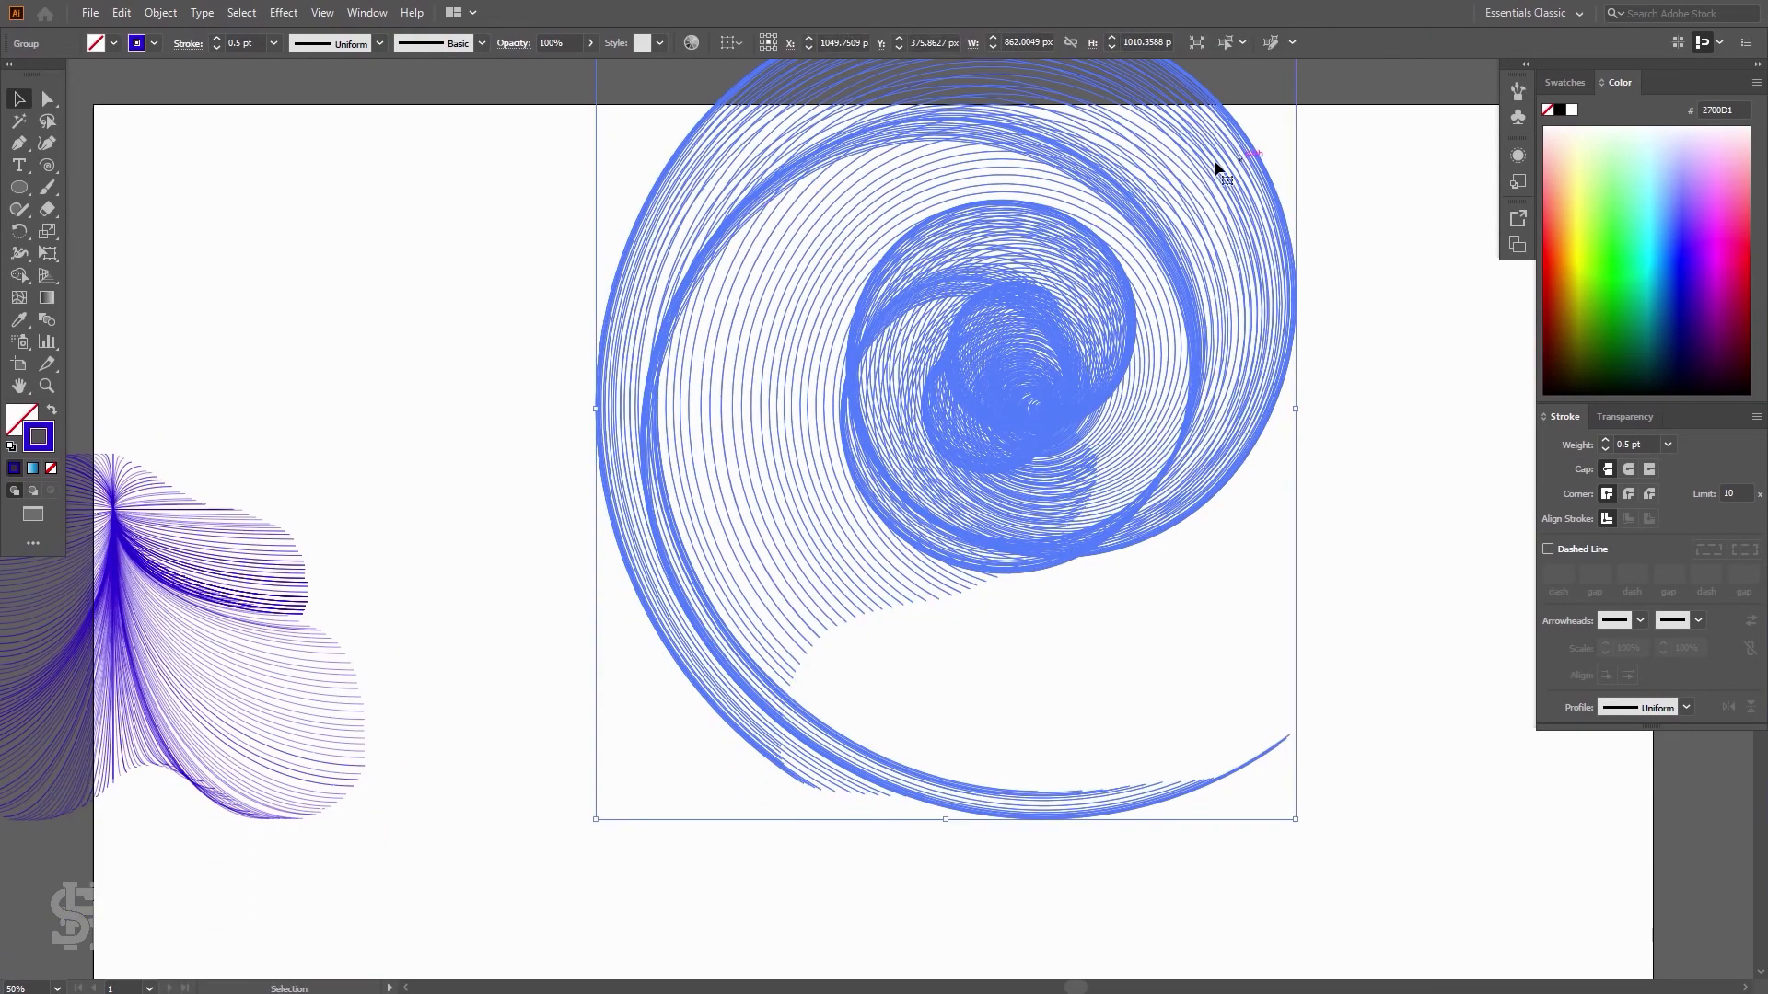
Scale the spiral group down and move it to the artboard's top-left corner
{"action": "left_click_drag", "start_coordinate": [1214, 162], "coordinate": [1106, 240]}
{"action": "left_click_drag", "start_coordinate": [1112, 148], "coordinate": [661, 733]}
{"action": "left_click_drag", "start_coordinate": [534, 814], "coordinate": [234, 251]}
{"action": "left_click", "coordinate": [572, 268]}
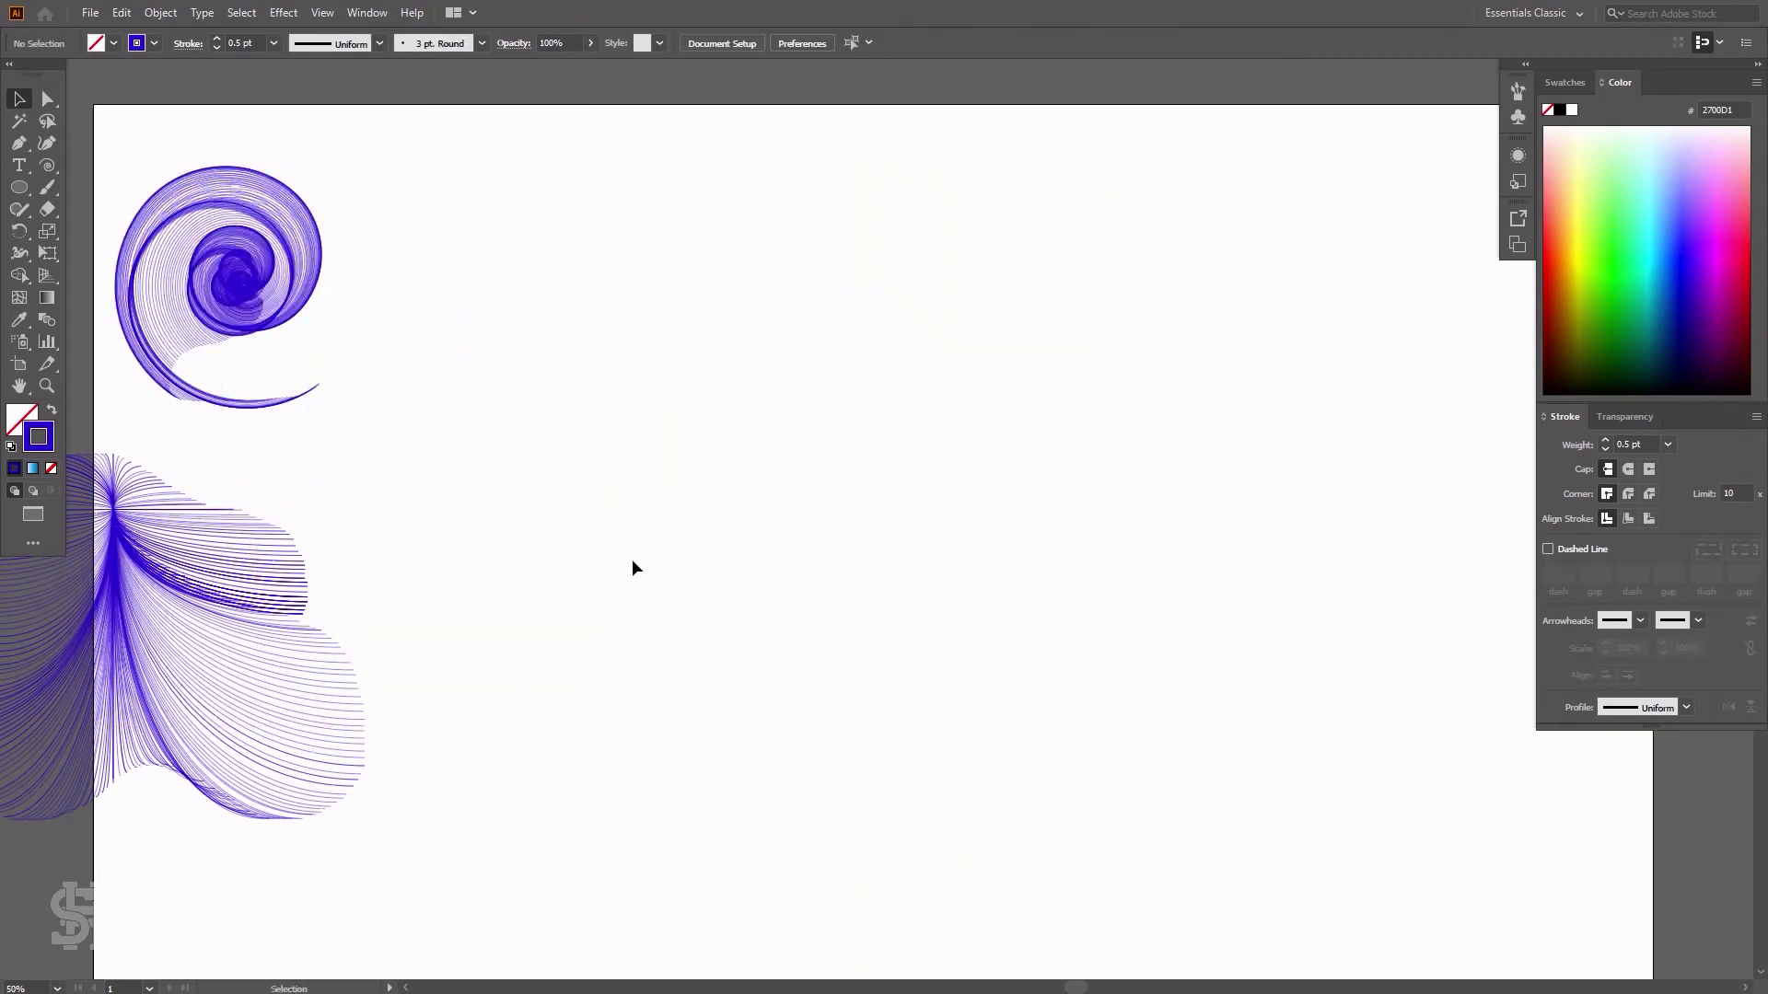
Enlarge the spiral group and reposition it near the top-left above the arc group
{"action": "scroll", "coordinate": [632, 558], "scroll_direction": "down", "scroll_amount": 1}
{"action": "scroll", "coordinate": [629, 553], "scroll_direction": "down", "scroll_amount": 1}
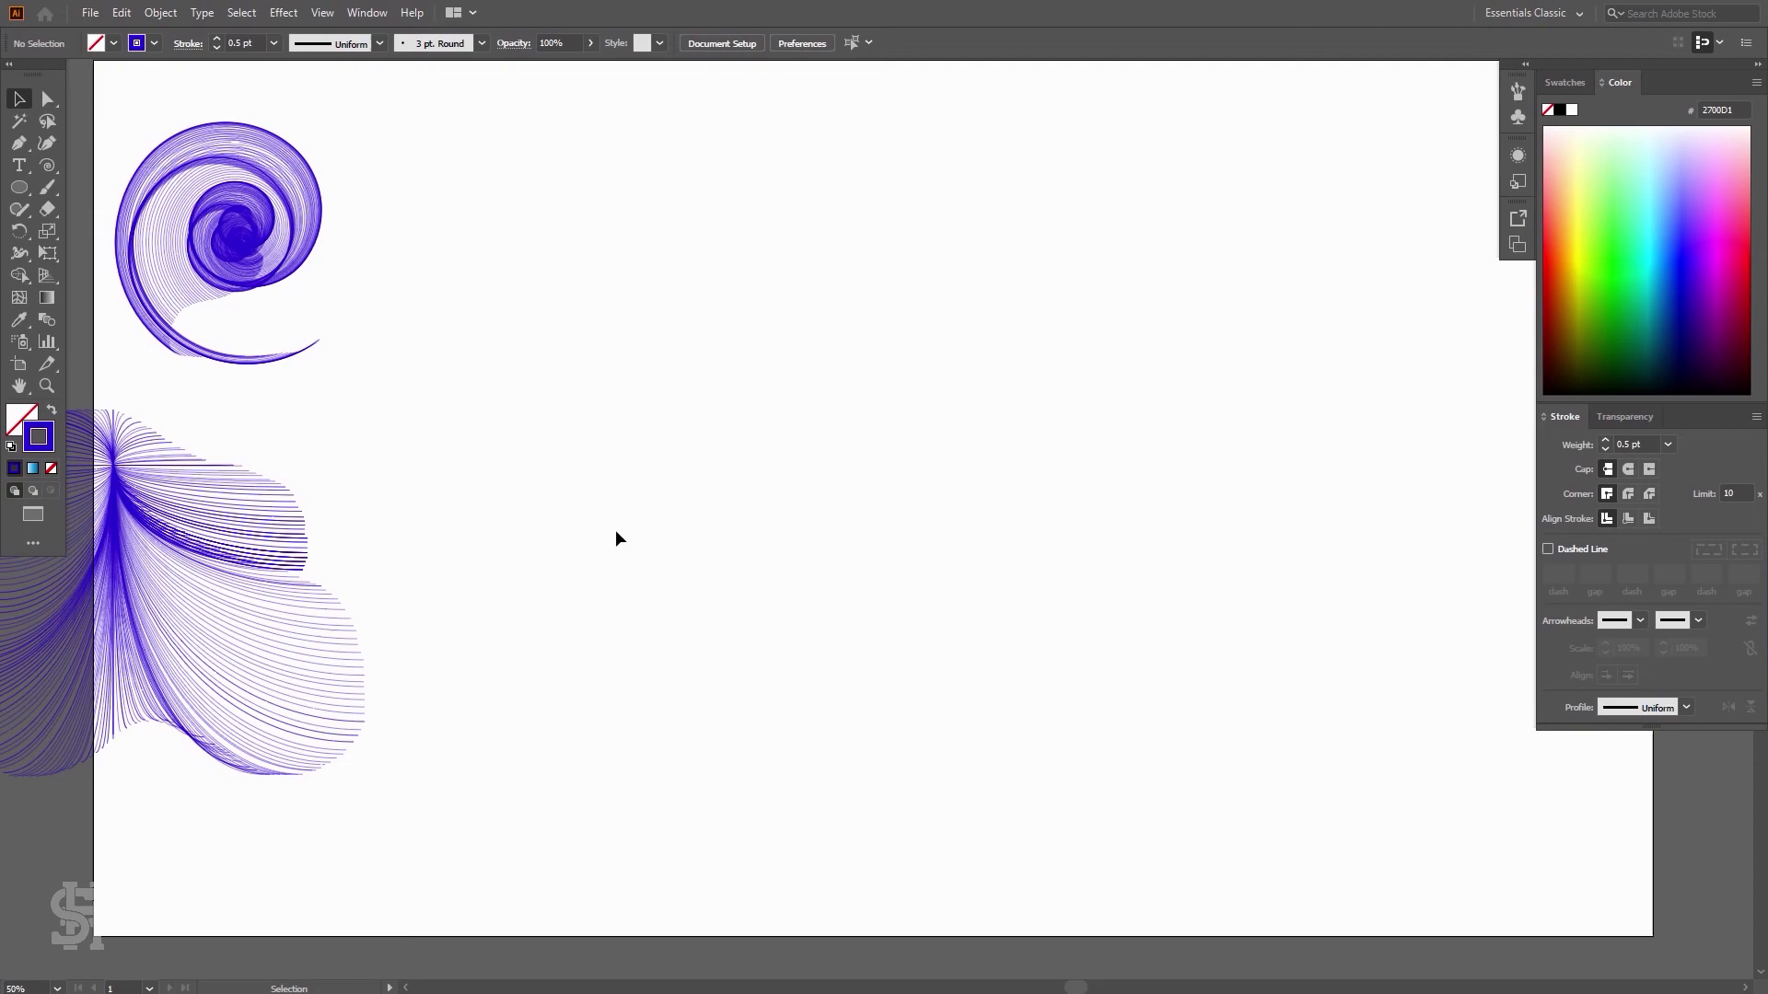
{"action": "left_click", "coordinate": [295, 265]}
{"action": "left_click_drag", "start_coordinate": [320, 363], "coordinate": [781, 598]}
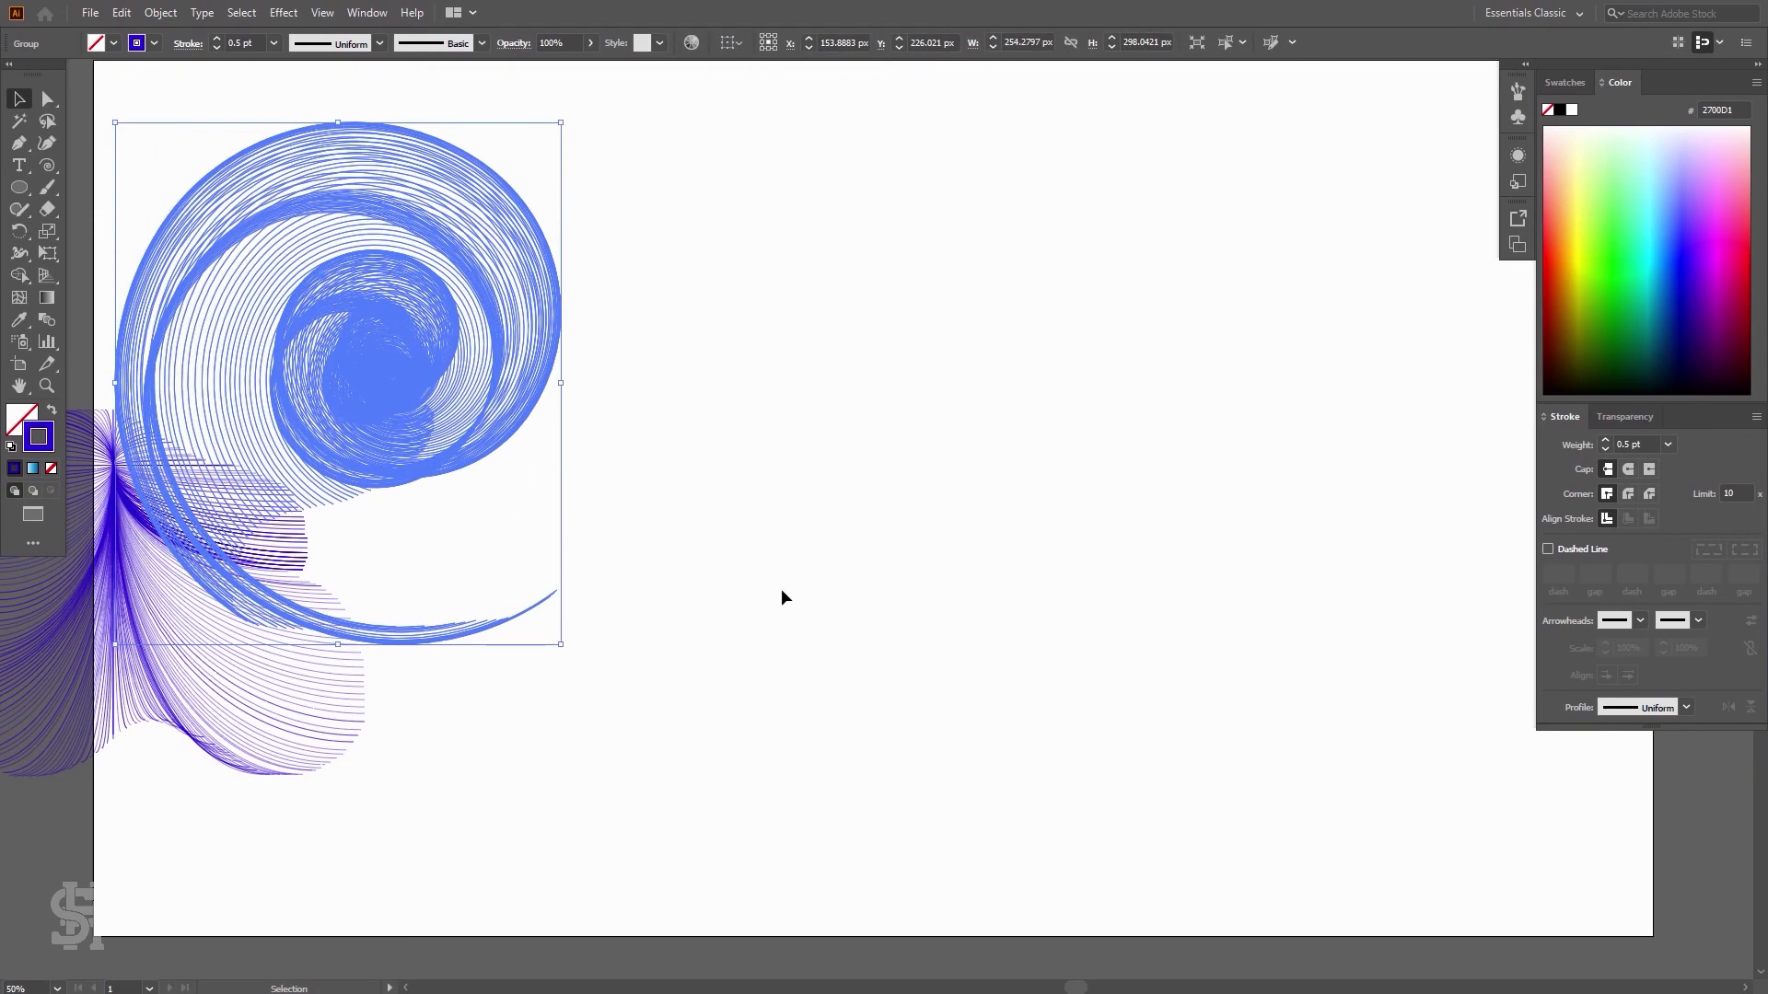
{"action": "left_click", "coordinate": [781, 591]}
{"action": "left_click_drag", "start_coordinate": [380, 375], "coordinate": [273, 278]}
{"action": "key", "text": "ctrl+shift+a"}
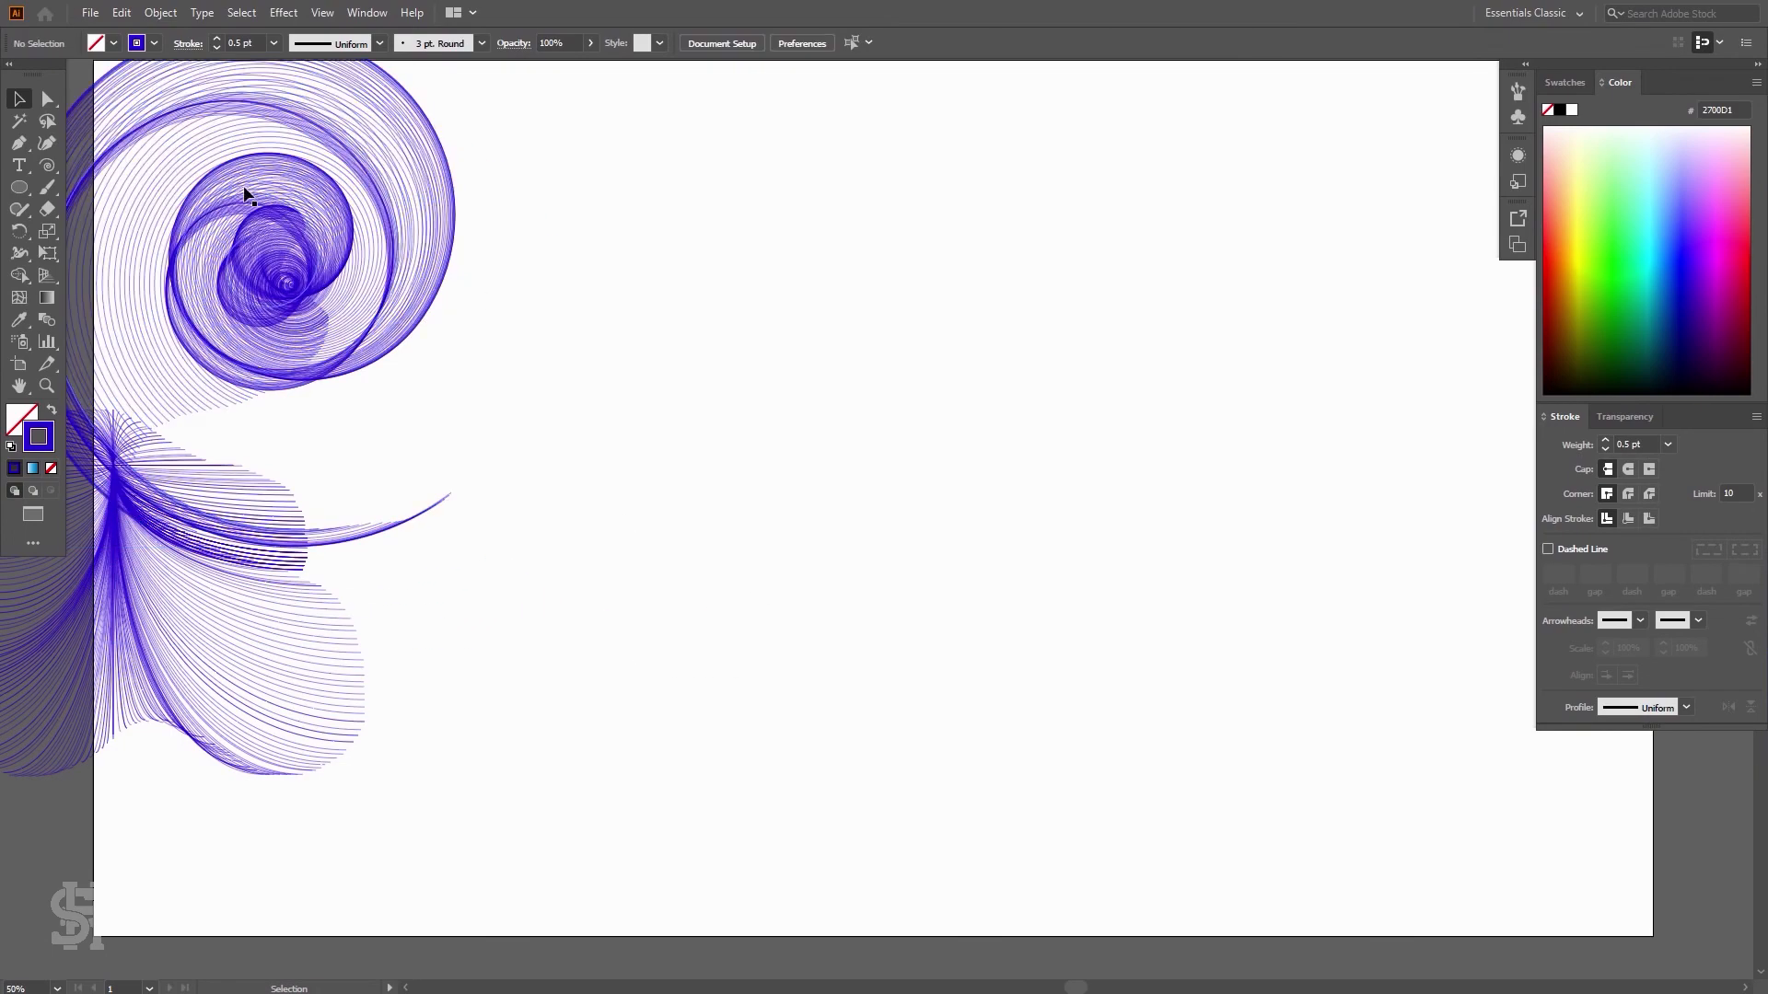
Draw a tilde-key burst of rectangular grids in the middle of the artboard with the Rectangular Grid tool
{"action": "left_click", "coordinate": [50, 166]}
{"action": "left_click_drag", "start_coordinate": [55, 167], "coordinate": [129, 229]}
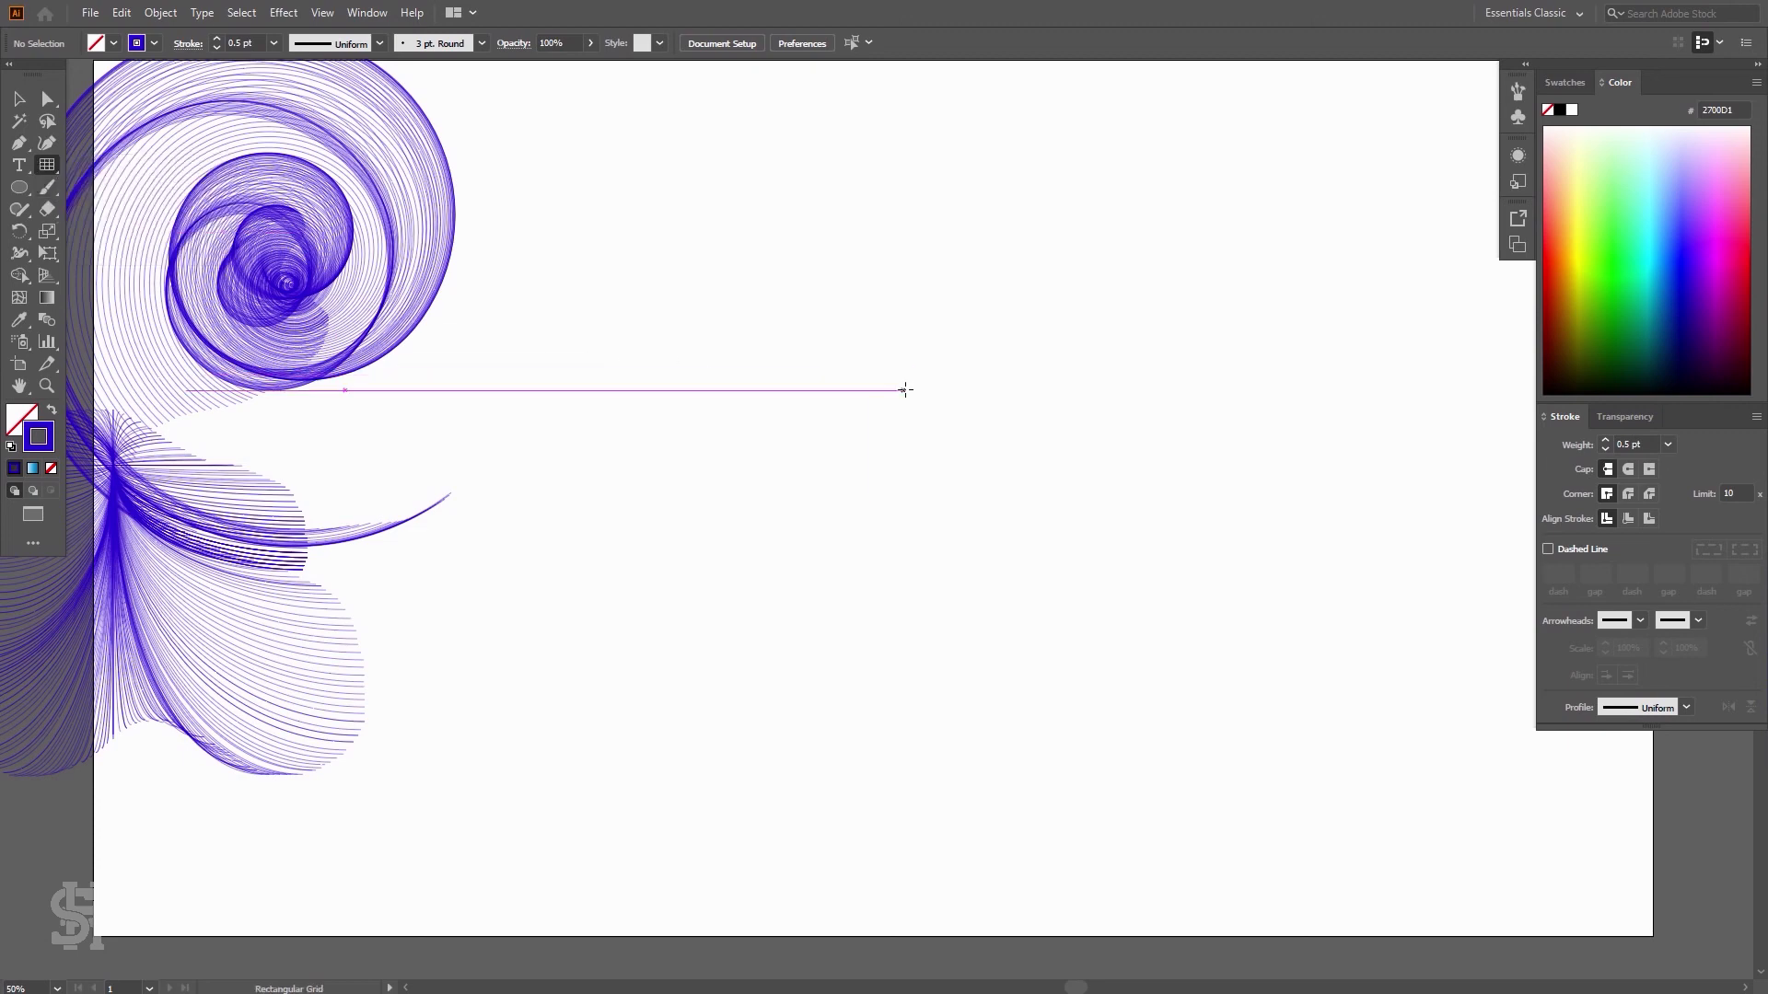
{"action": "mouse_move", "coordinate": [906, 389]}
{"action": "left_mouse_down"}
{"action": "mouse_move", "coordinate": [912, 506]}
{"action": "mouse_move", "coordinate": [1117, 636]}
{"action": "mouse_move", "coordinate": [1117, 285]}
{"action": "mouse_move", "coordinate": [840, 403]}
{"action": "mouse_move", "coordinate": [525, 682]}
{"action": "mouse_move", "coordinate": [924, 852]}
{"action": "mouse_move", "coordinate": [1246, 844]}
{"action": "left_mouse_up"}
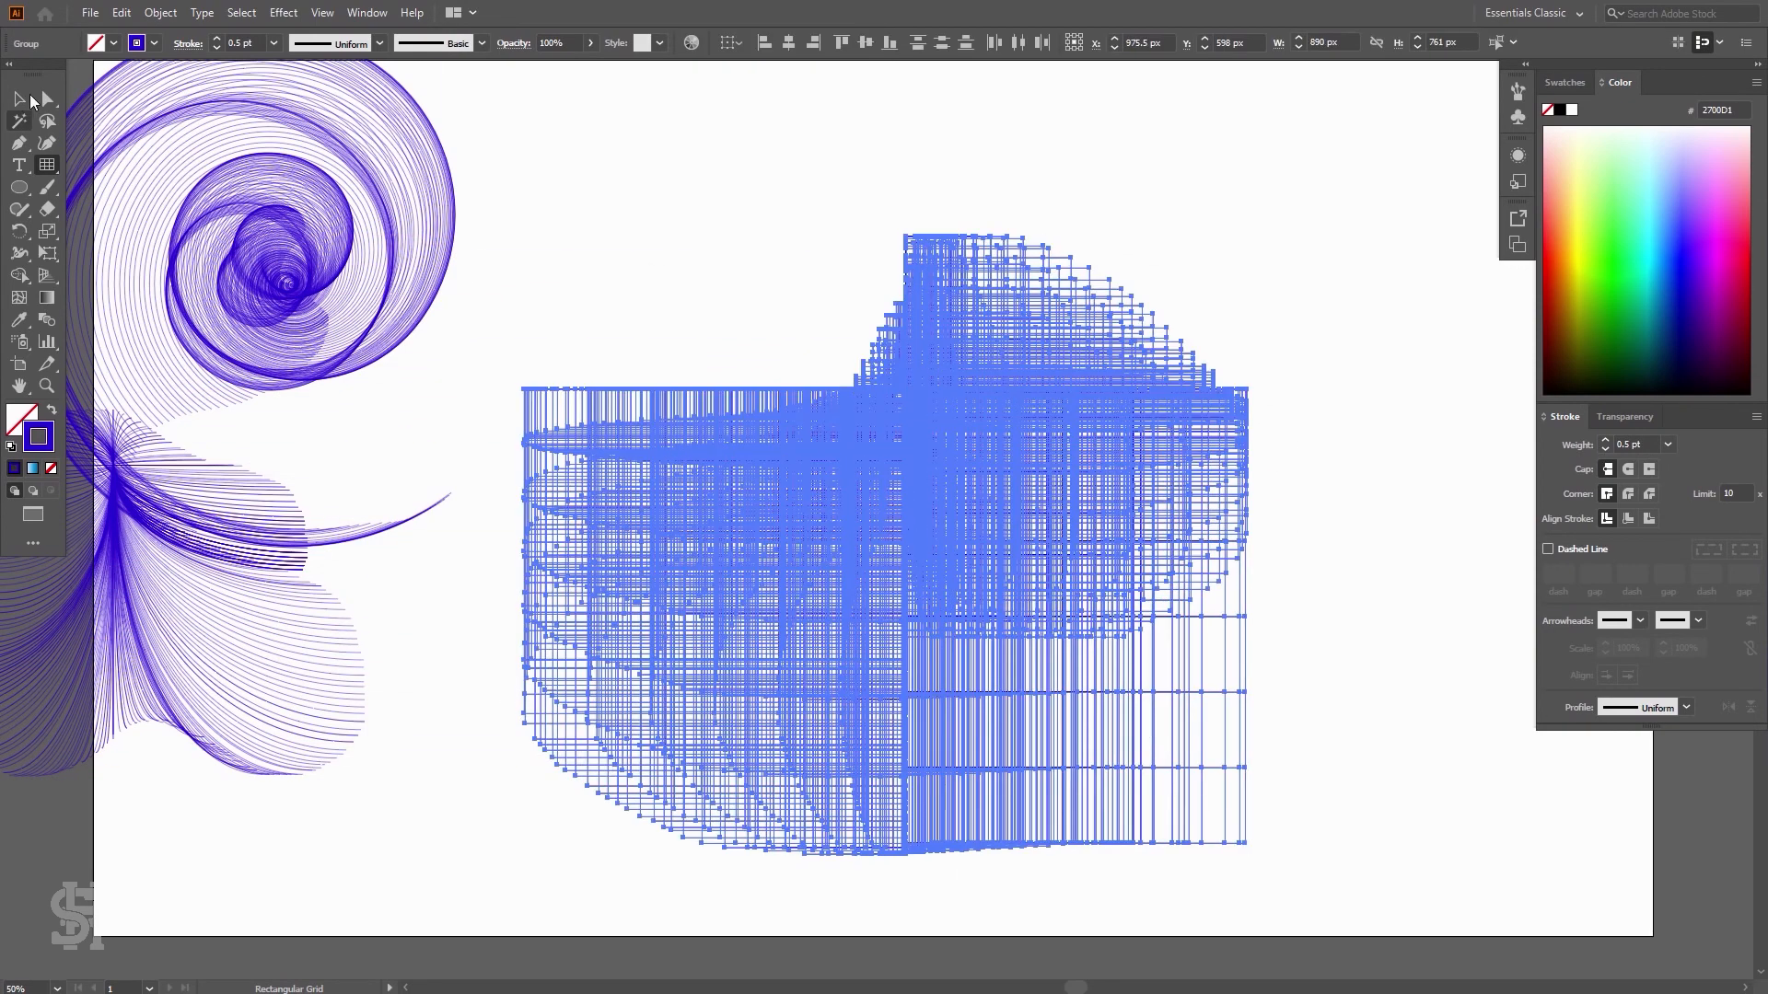
{"action": "left_click", "coordinate": [24, 99]}
{"action": "left_click", "coordinate": [809, 256]}
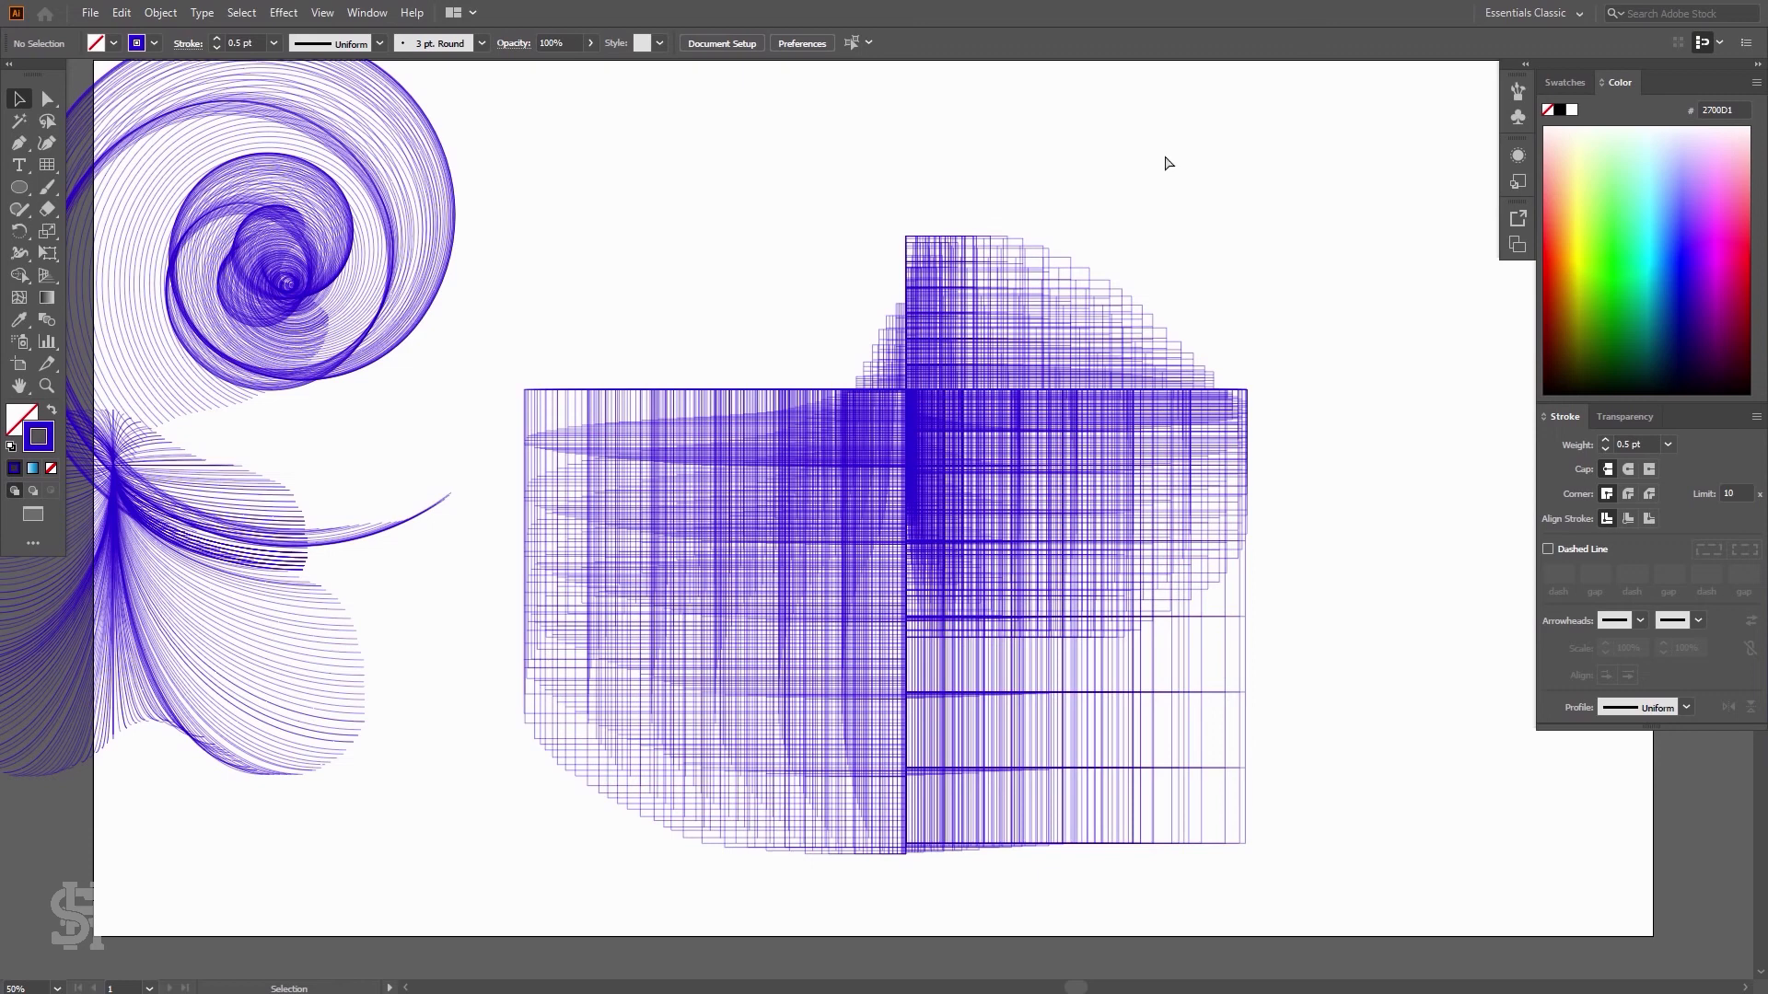
Undo the rectangular grid burst
{"action": "key", "text": "ctrl+z"}
Draw a tilde-key burst of stars across the middle of the artboard with the Star tool
{"action": "left_click", "coordinate": [19, 187]}
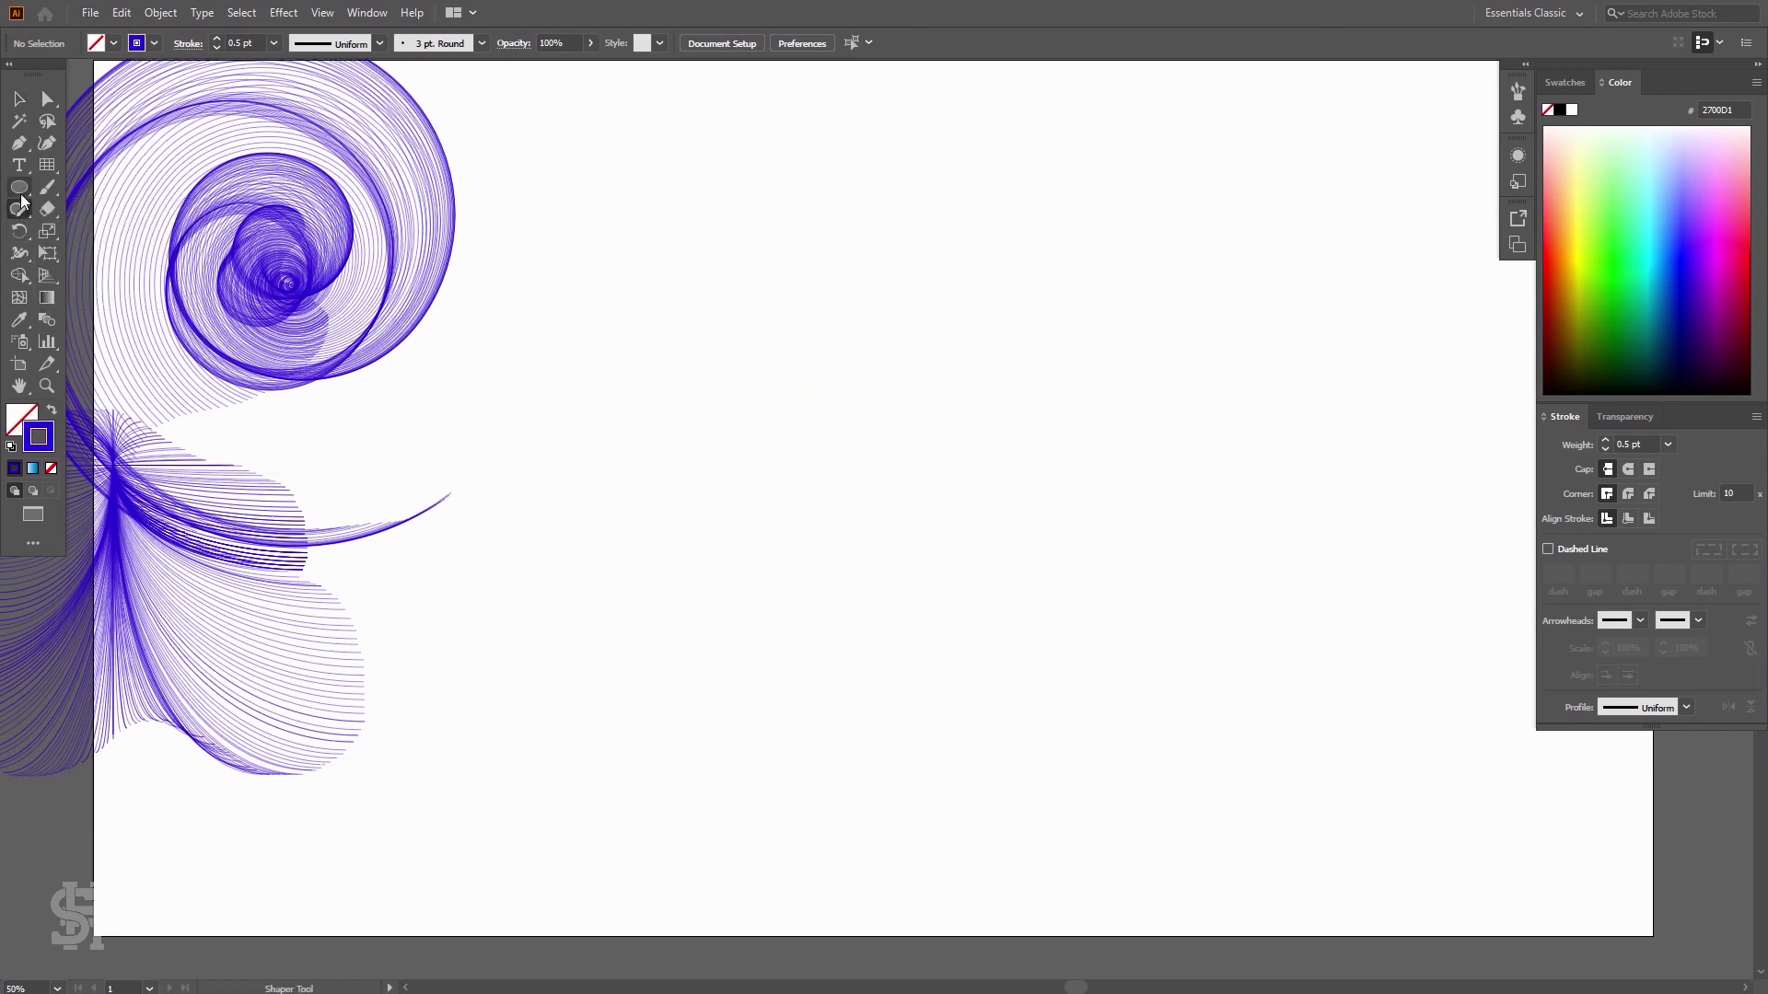
{"action": "left_click", "coordinate": [132, 284]}
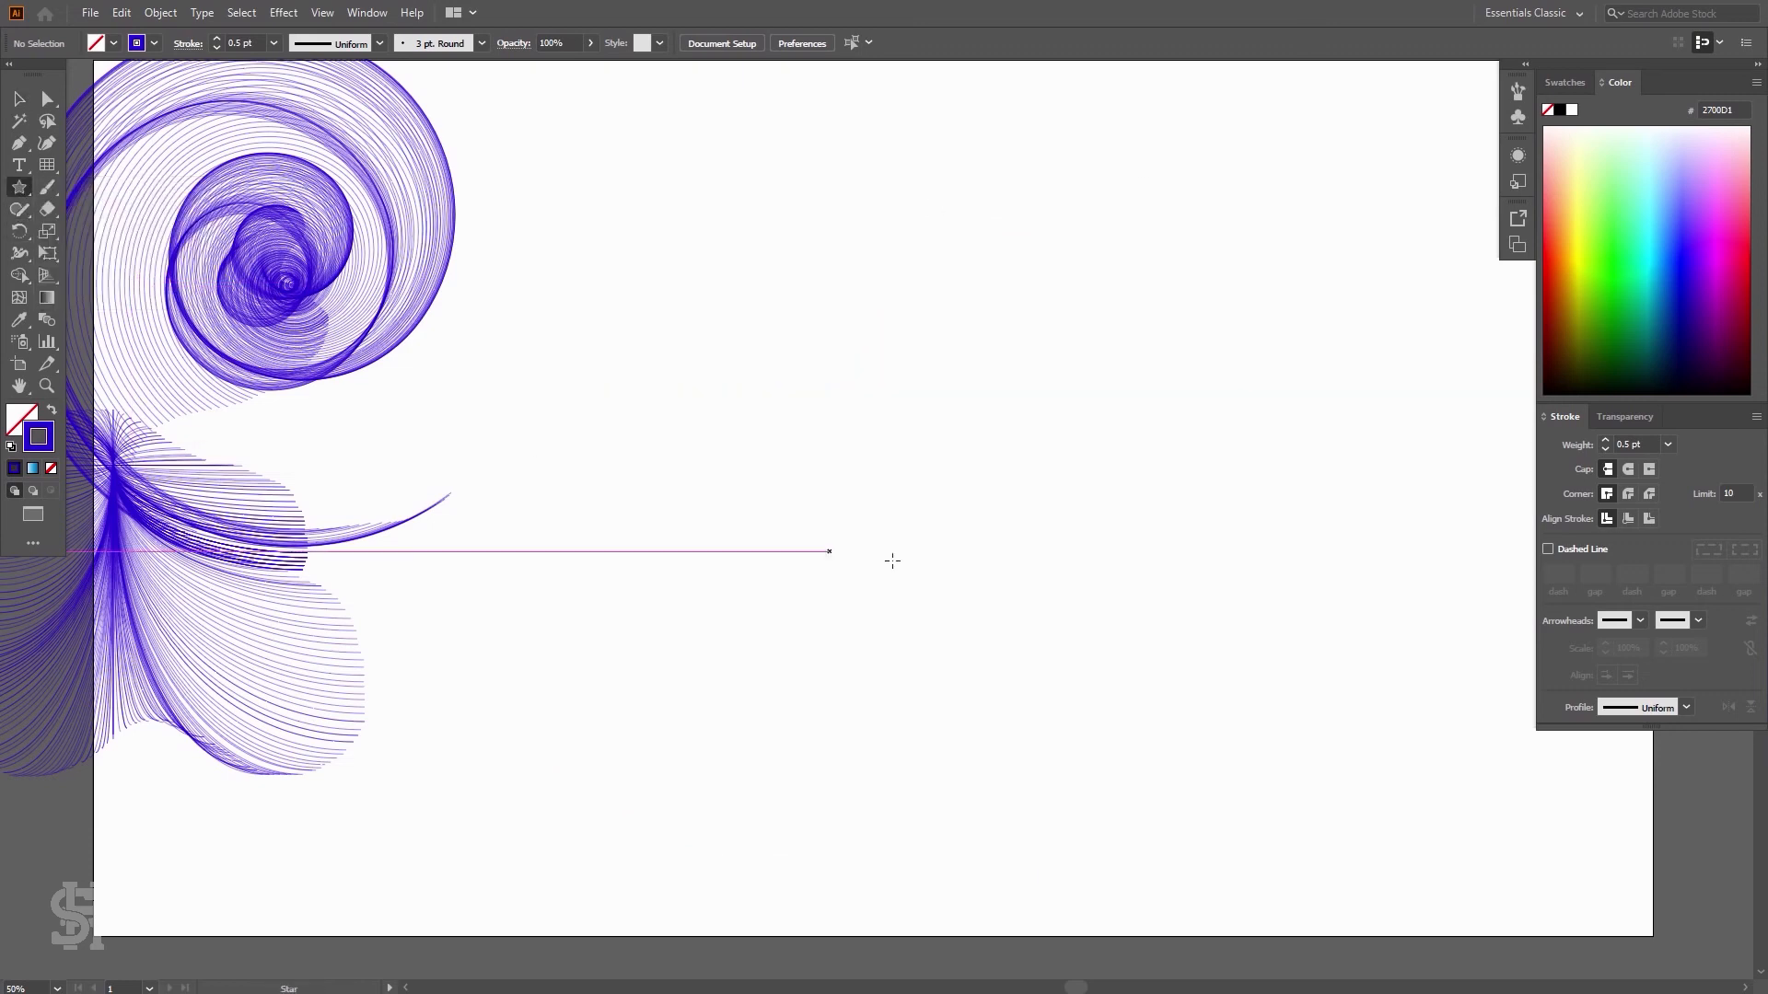
{"action": "left_click_drag", "start_coordinate": [954, 500], "coordinate": [1409, 532]}
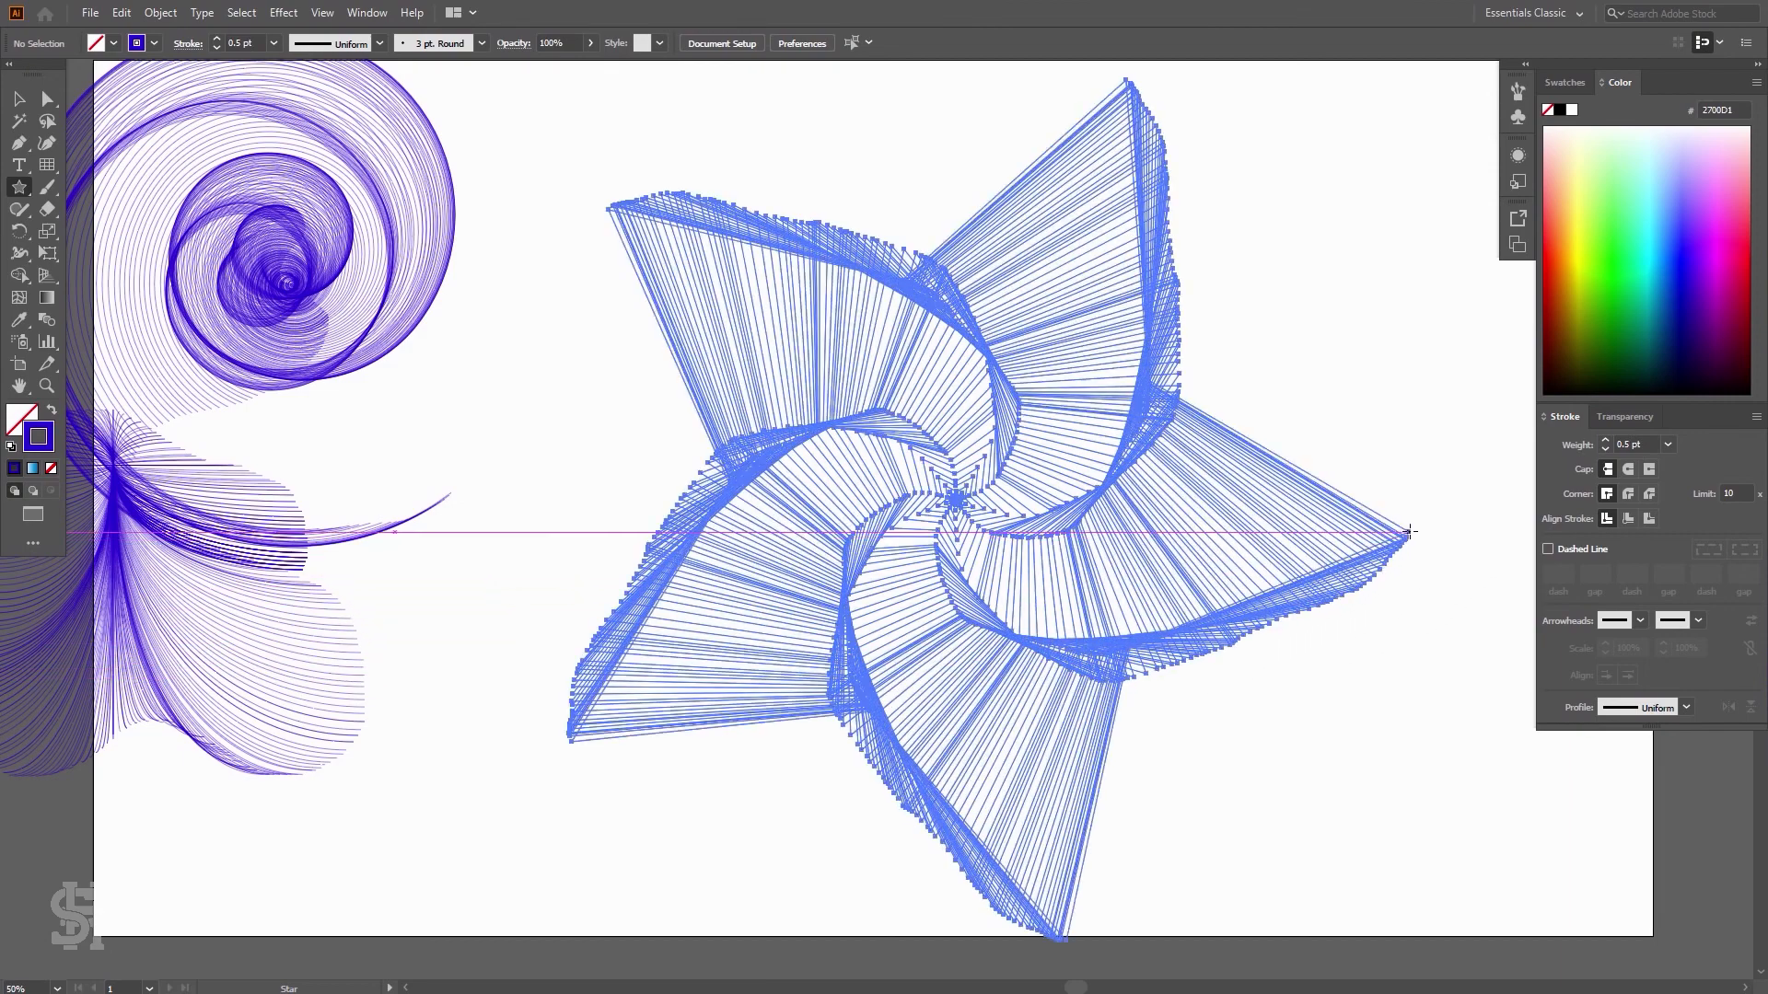
Select the star burst and set its stroke weight to 1 pt
{"action": "key", "text": "v"}
{"action": "left_click", "coordinate": [1411, 123]}
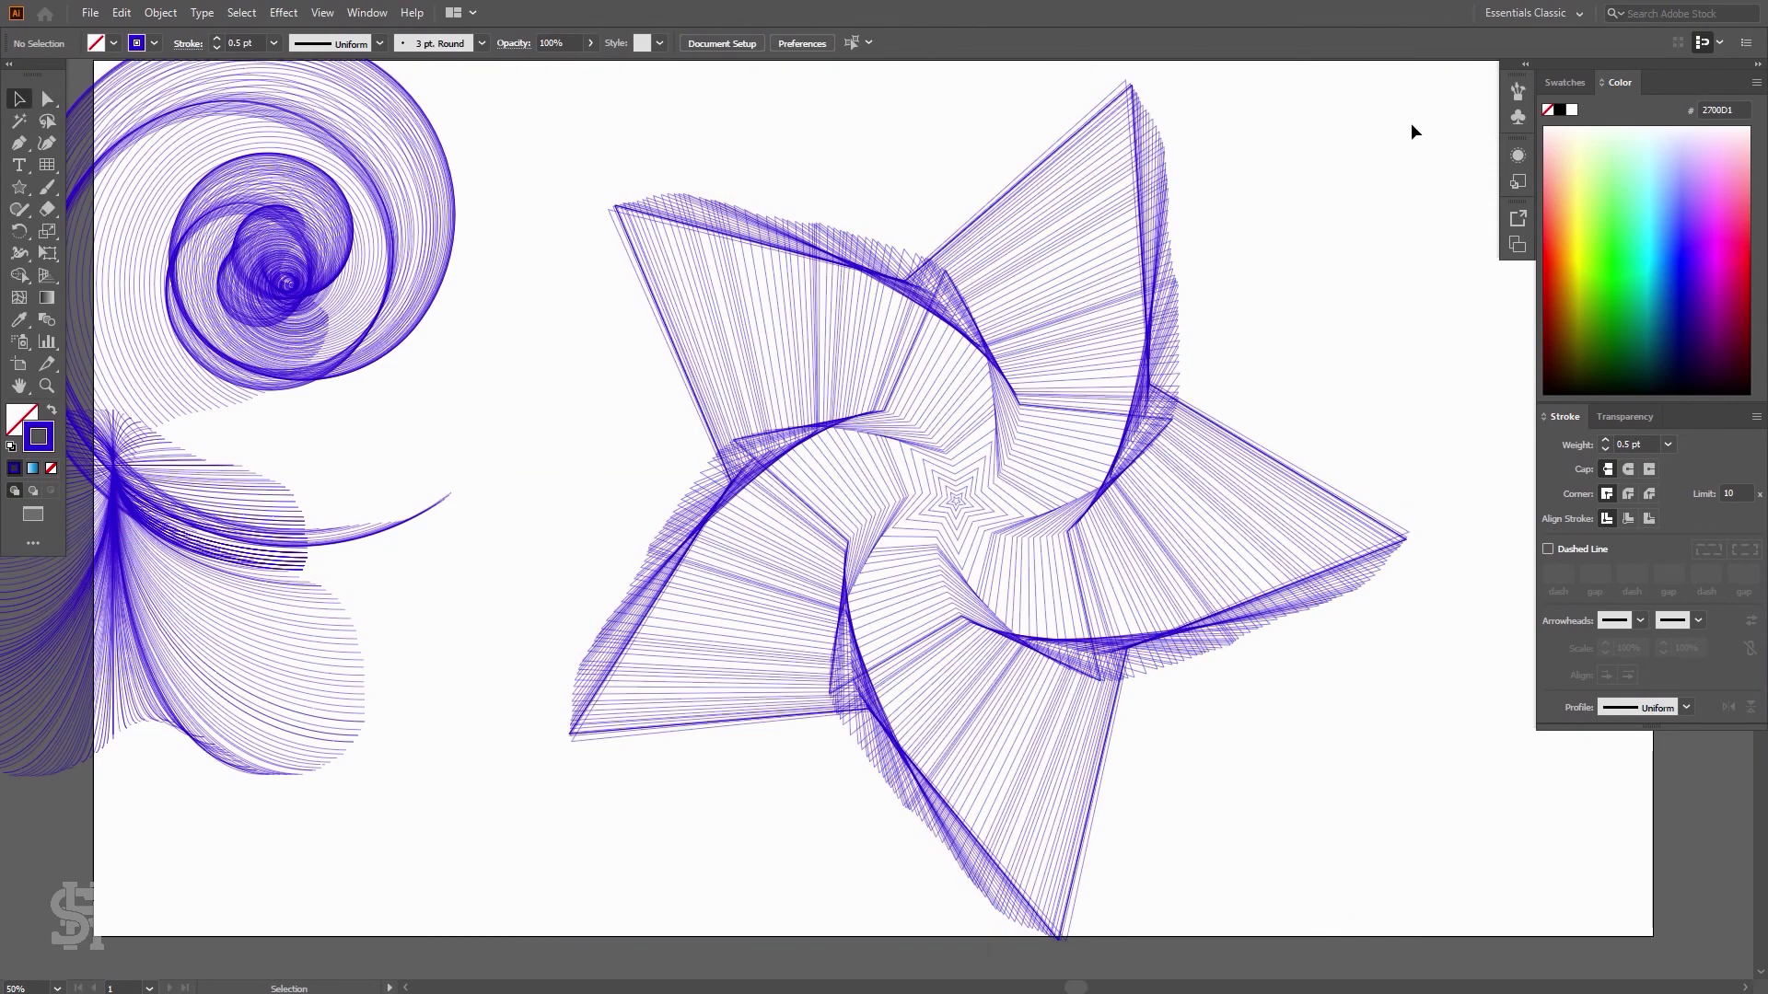
{"action": "left_click_drag", "start_coordinate": [1424, 86], "coordinate": [577, 882]}
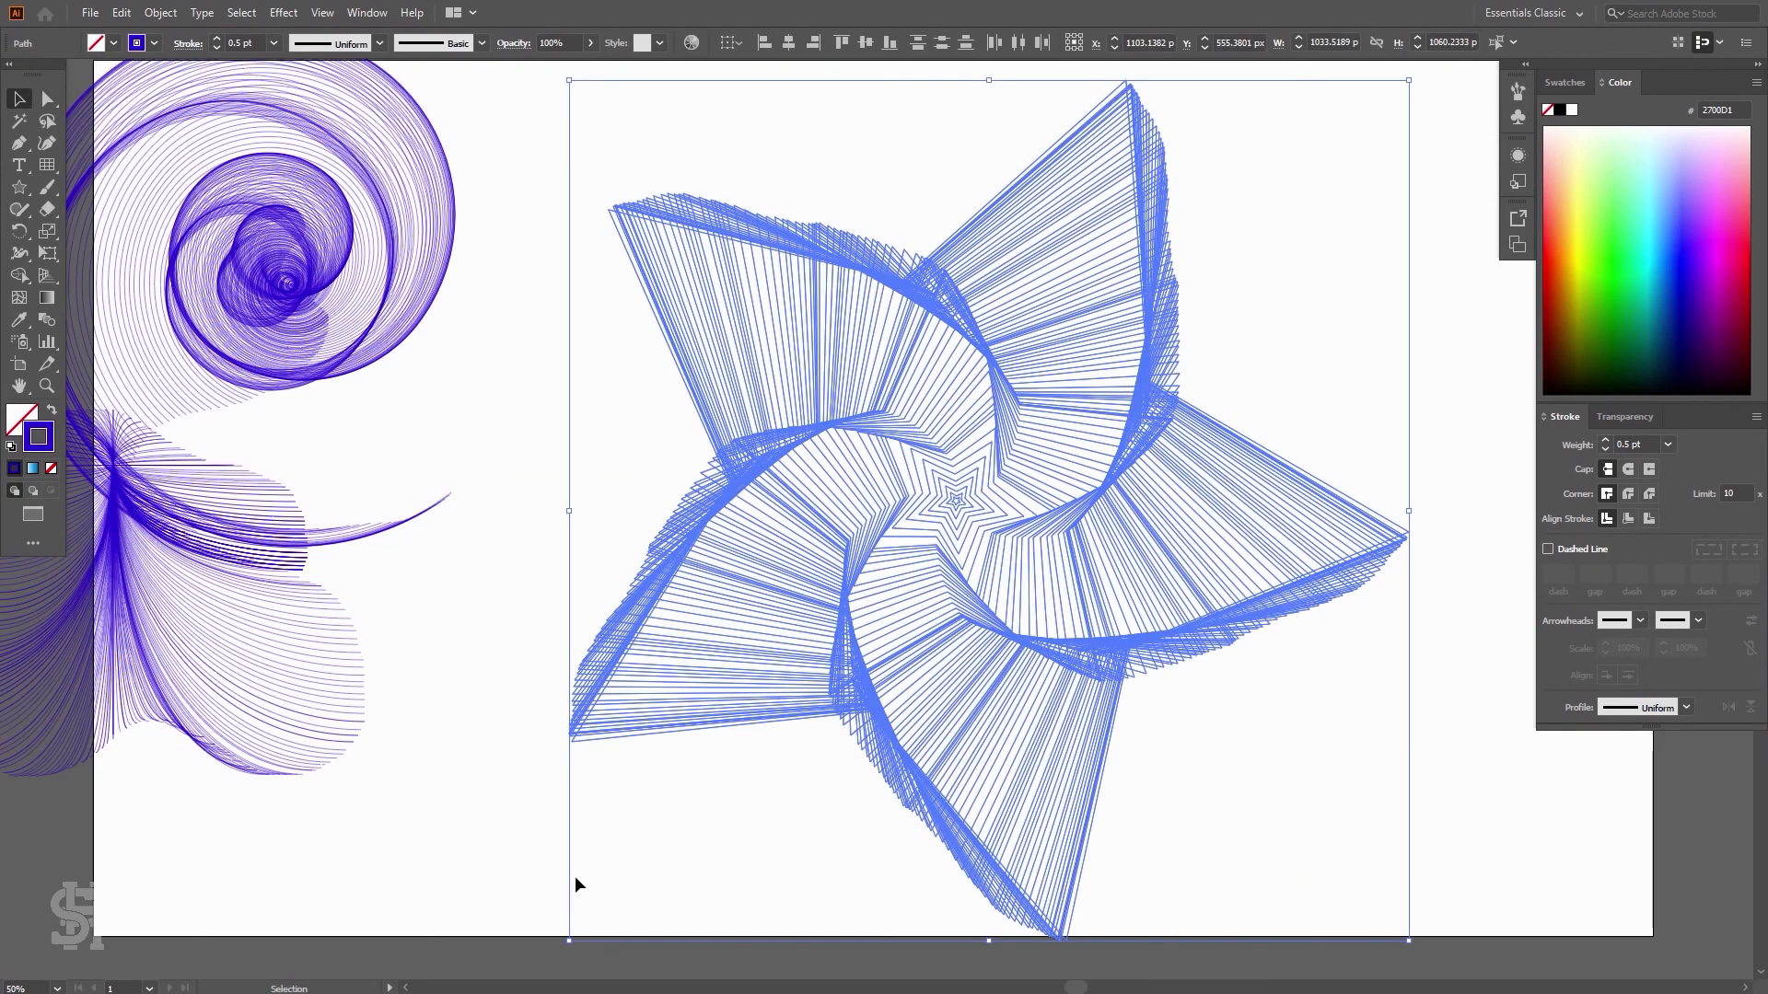
{"action": "left_click", "coordinate": [577, 882]}
{"action": "key", "text": "z"}
{"action": "left_click_drag", "start_coordinate": [967, 485], "coordinate": [927, 704]}
{"action": "left_click", "coordinate": [20, 99]}
{"action": "left_click_drag", "start_coordinate": [1289, 125], "coordinate": [668, 858]}
{"action": "left_click", "coordinate": [1668, 445]}
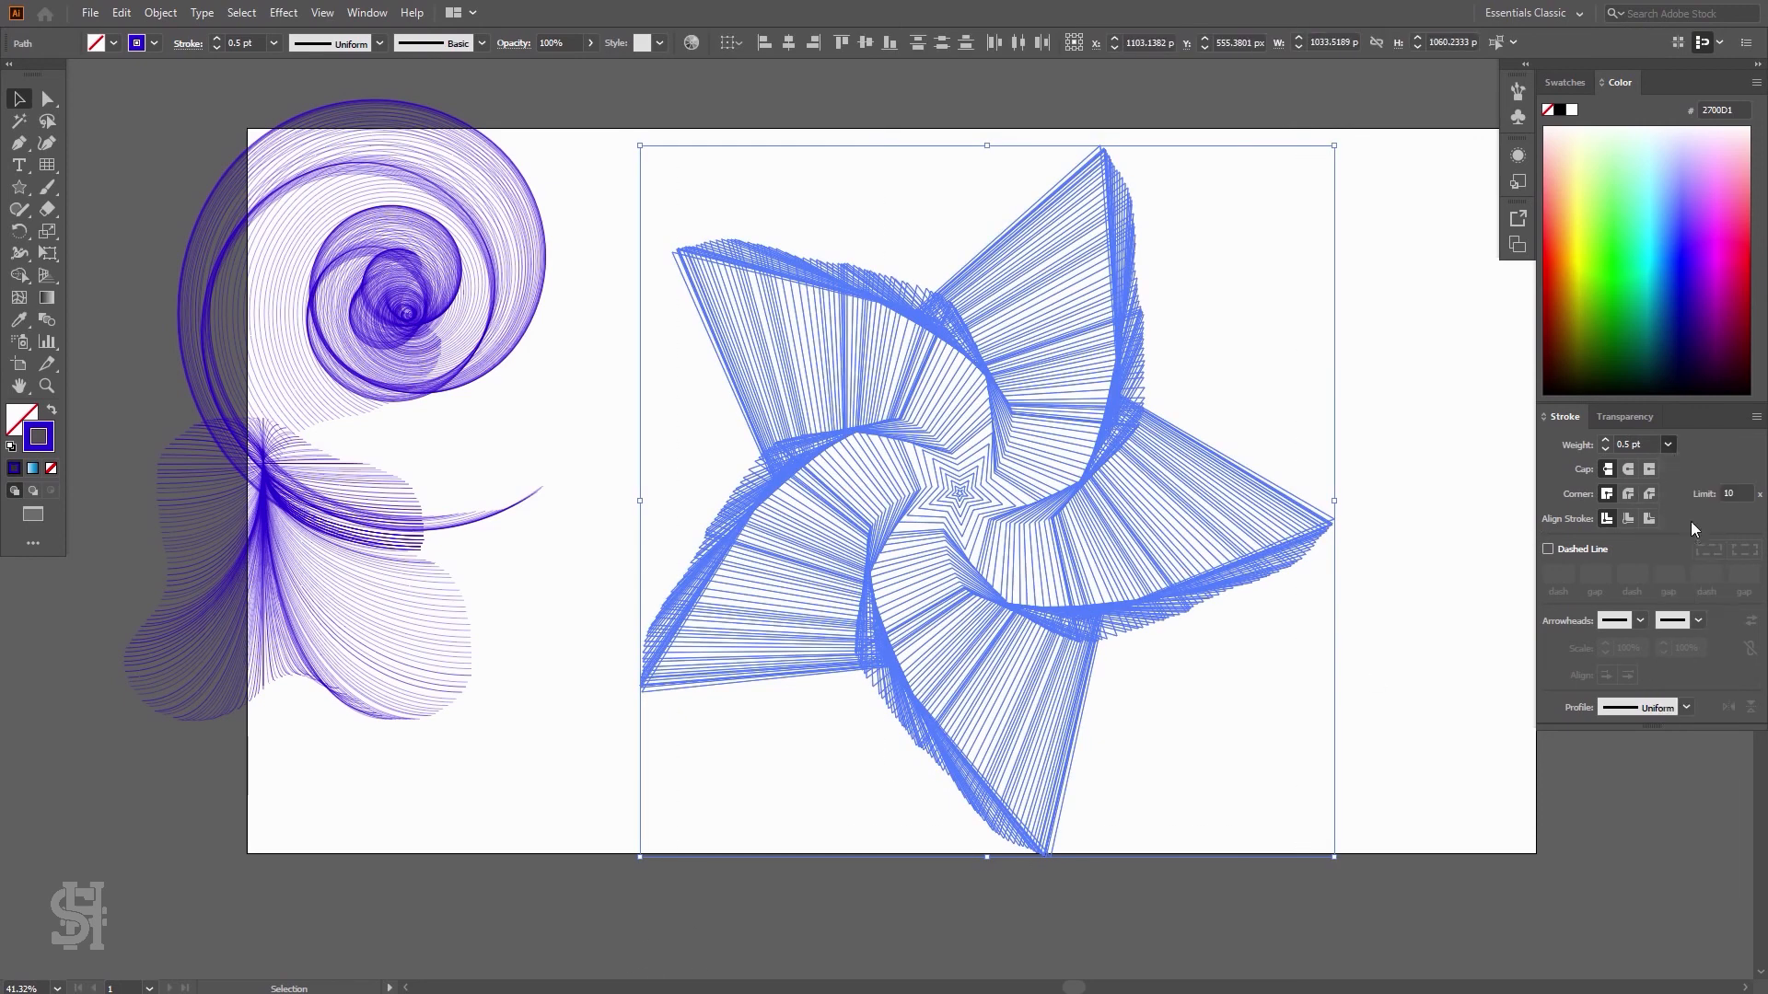
{"action": "left_click", "coordinate": [1690, 522]}
{"action": "left_click", "coordinate": [1401, 317]}
Fill the star burst with magenta E800EB and deselect it repeatedly to preview the result
{"action": "left_click_drag", "start_coordinate": [1361, 140], "coordinate": [591, 875]}
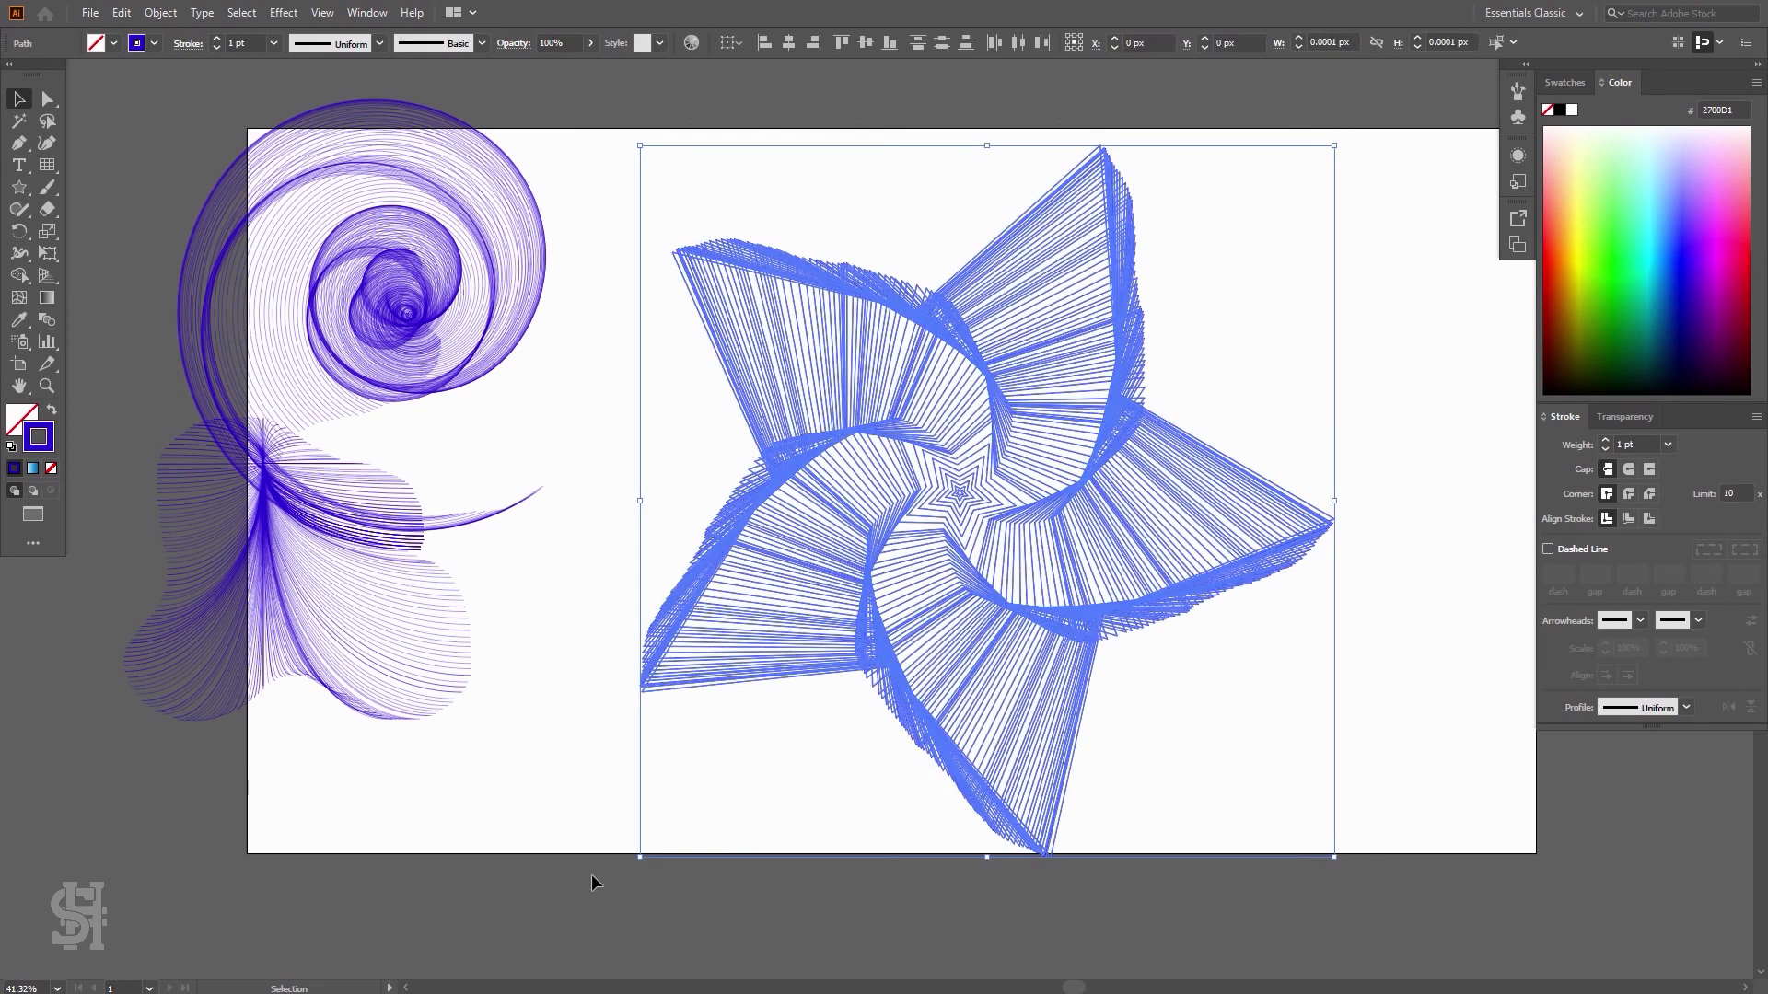
{"action": "left_click", "coordinate": [33, 413]}
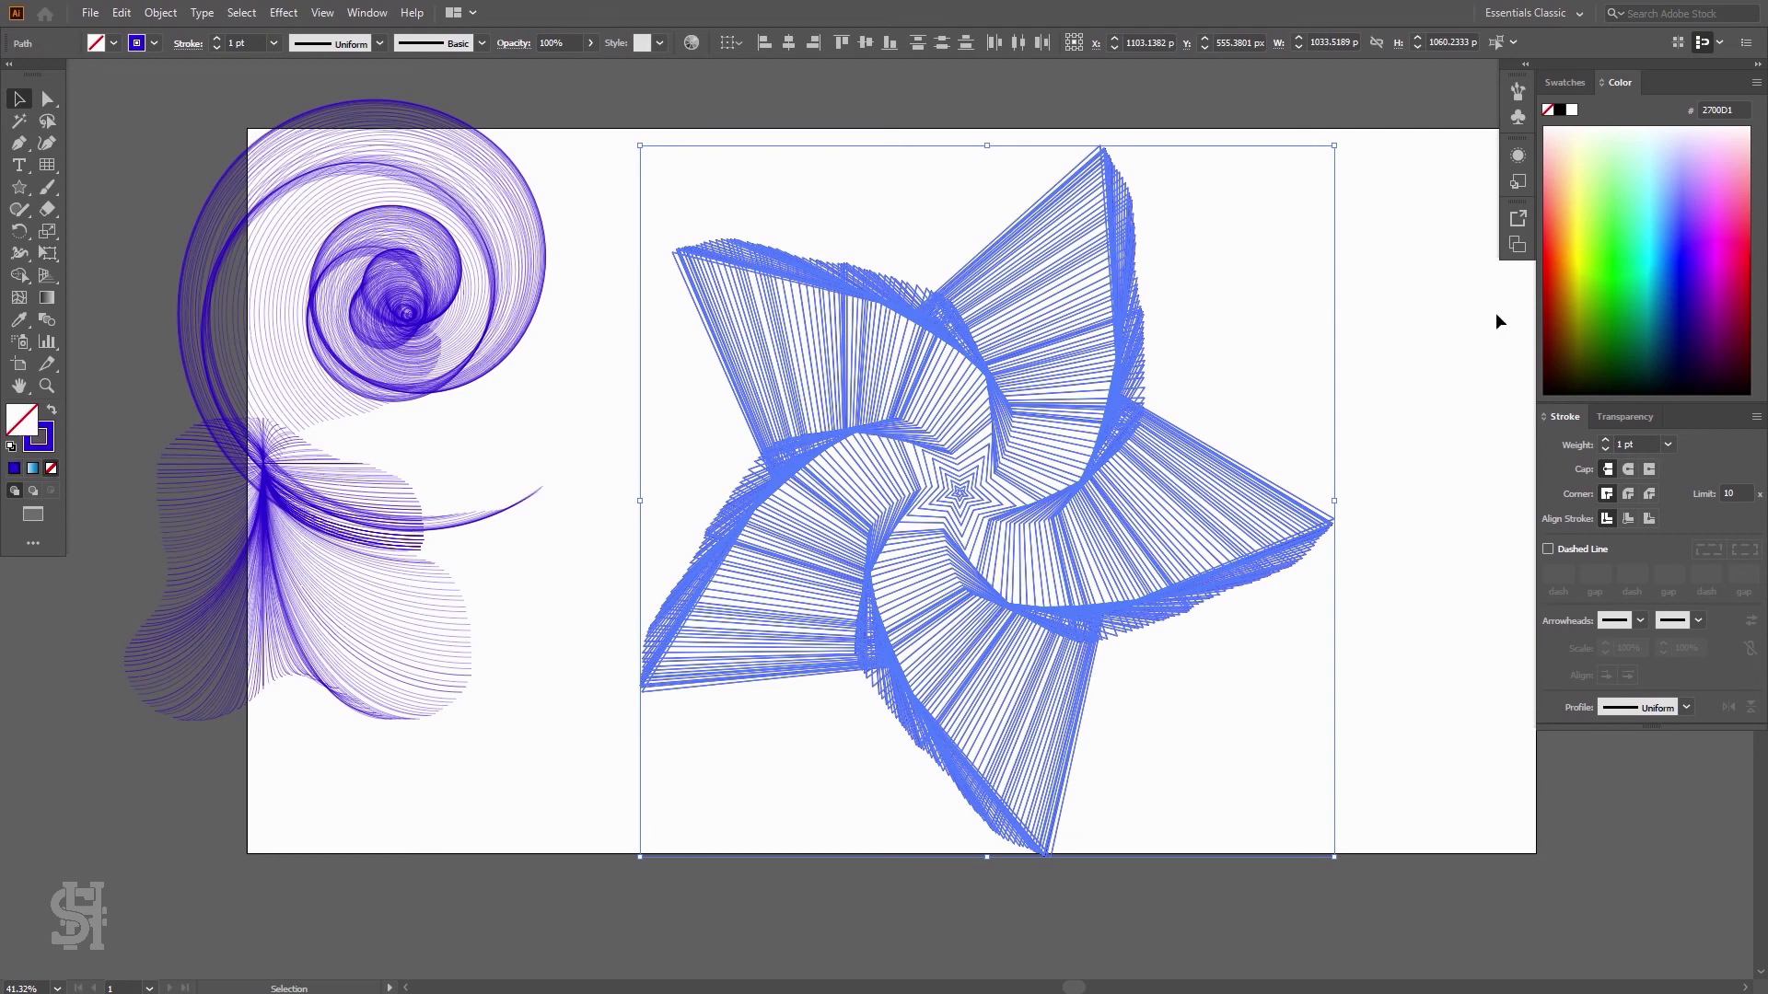
{"action": "left_click", "coordinate": [1437, 325]}
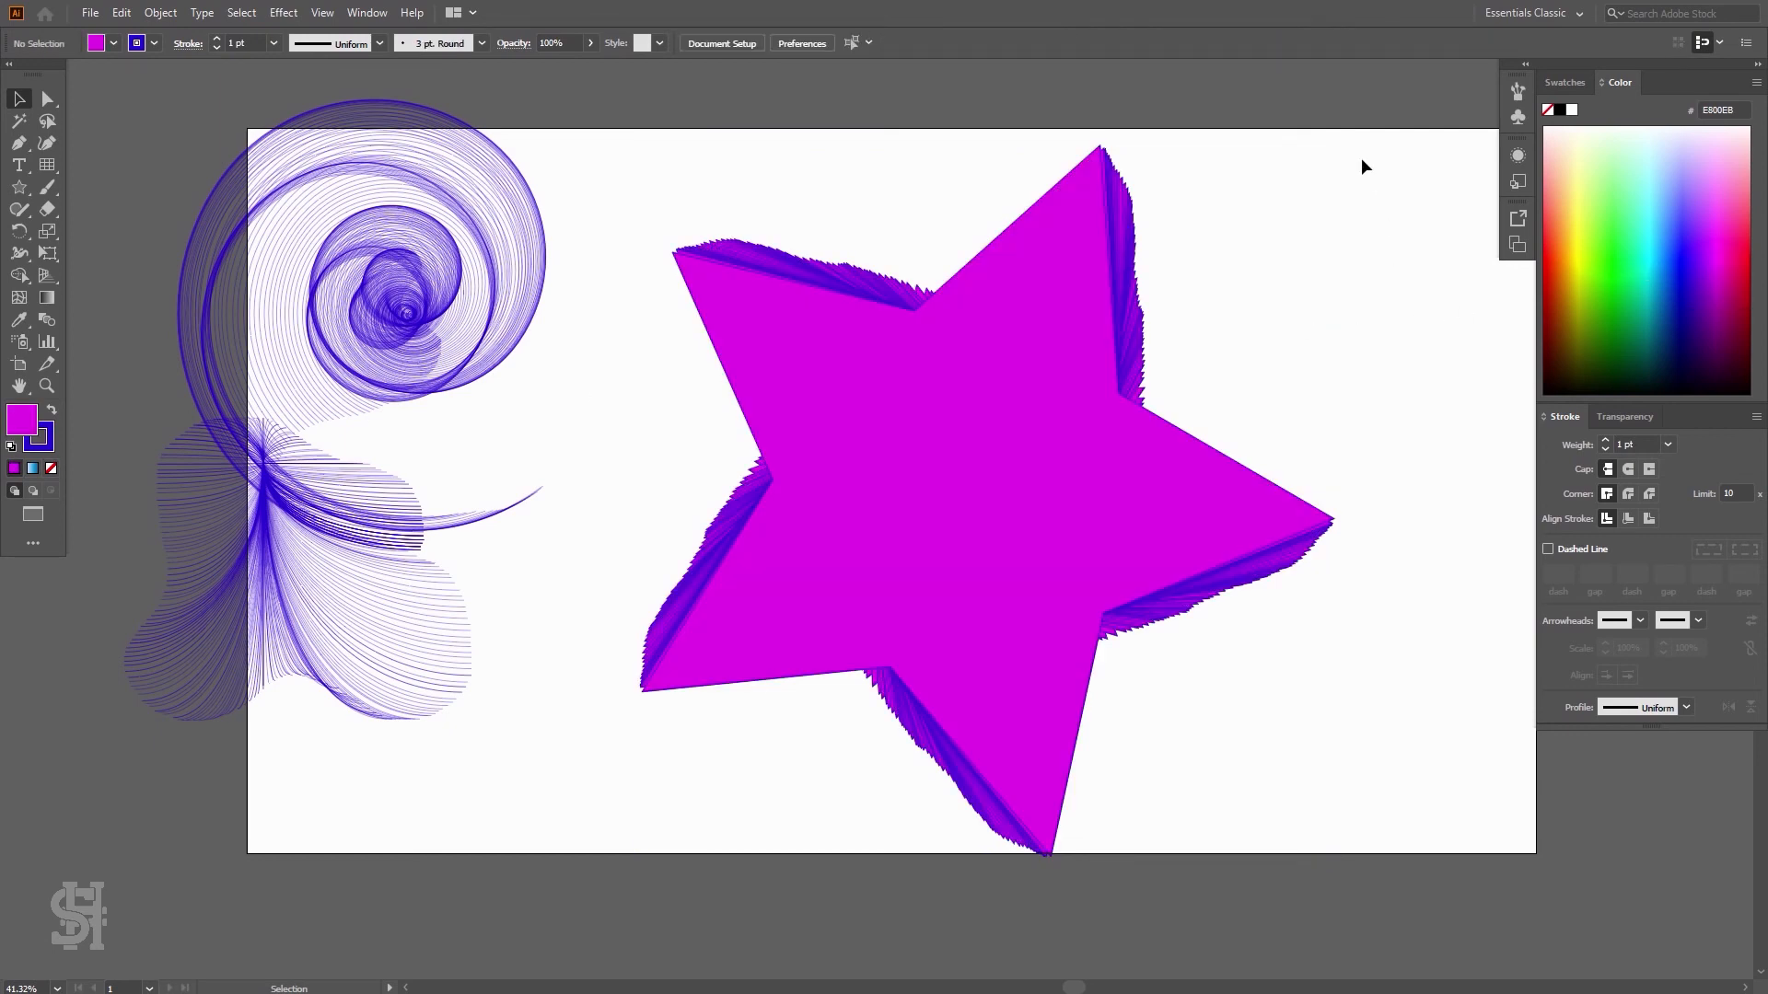
{"action": "left_click_drag", "start_coordinate": [1355, 135], "coordinate": [576, 888]}
{"action": "left_click", "coordinate": [1300, 587]}
{"action": "left_click_drag", "start_coordinate": [1370, 137], "coordinate": [737, 862]}
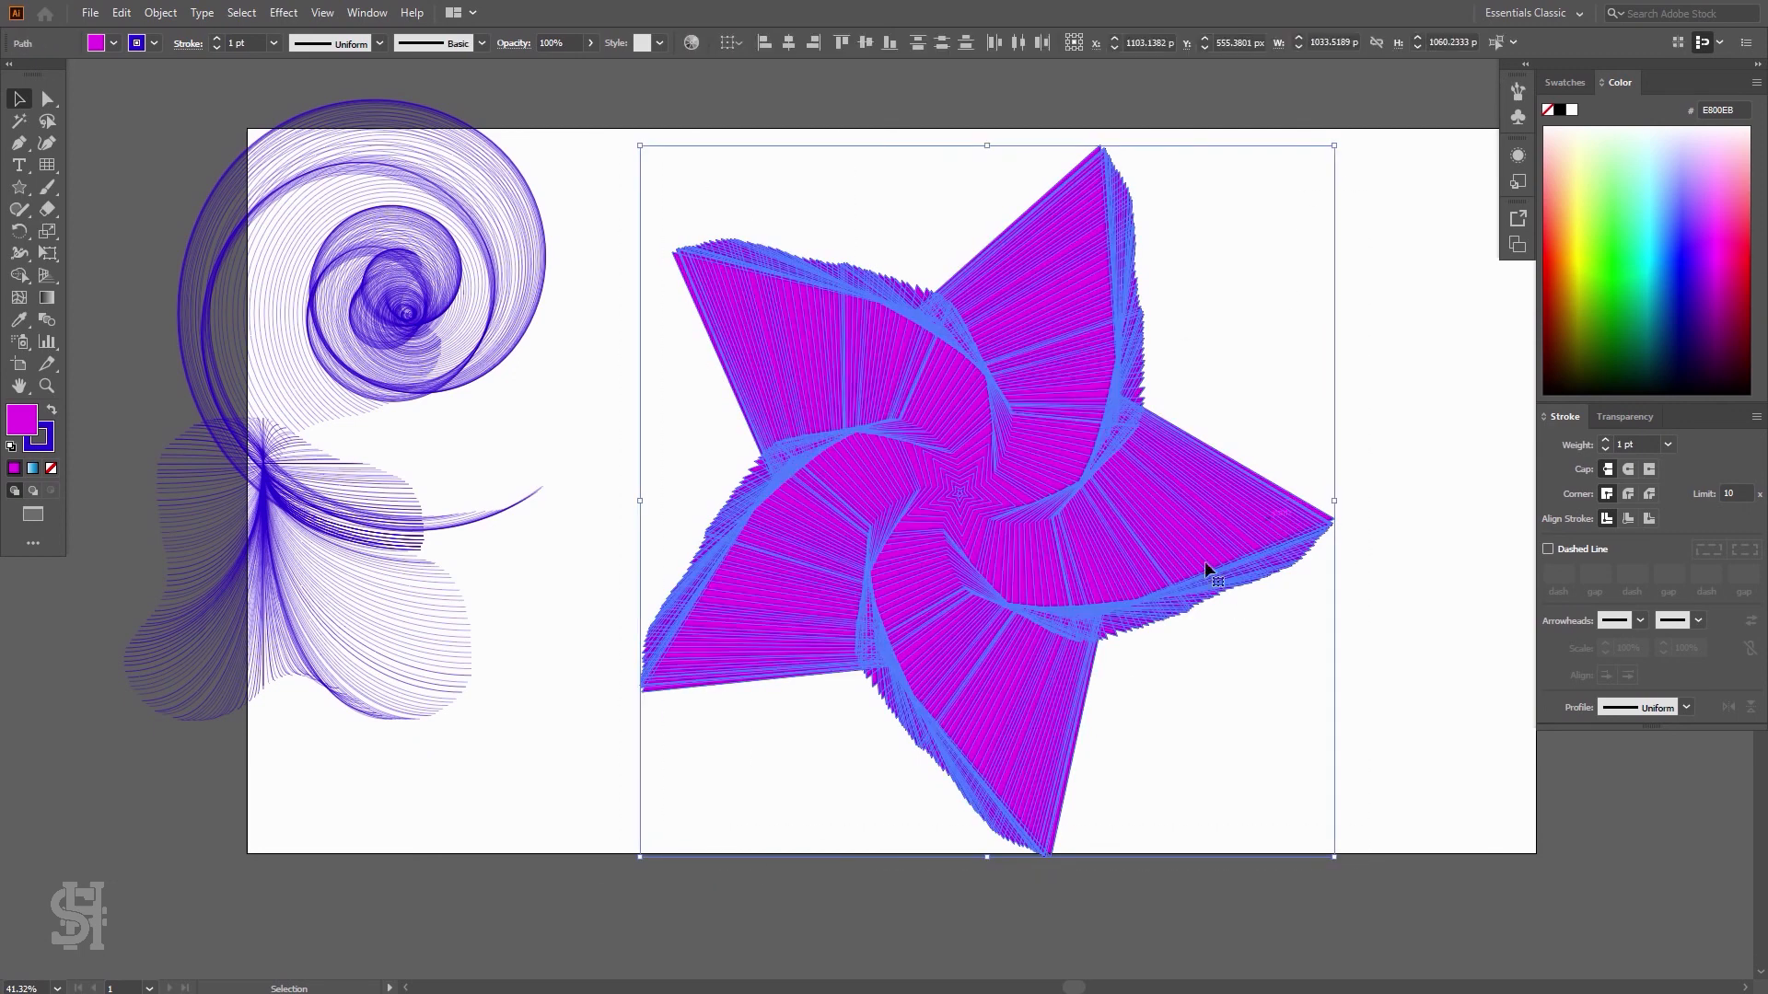
{"action": "left_click", "coordinate": [1268, 634]}
{"action": "left_click_drag", "start_coordinate": [1345, 132], "coordinate": [589, 871]}
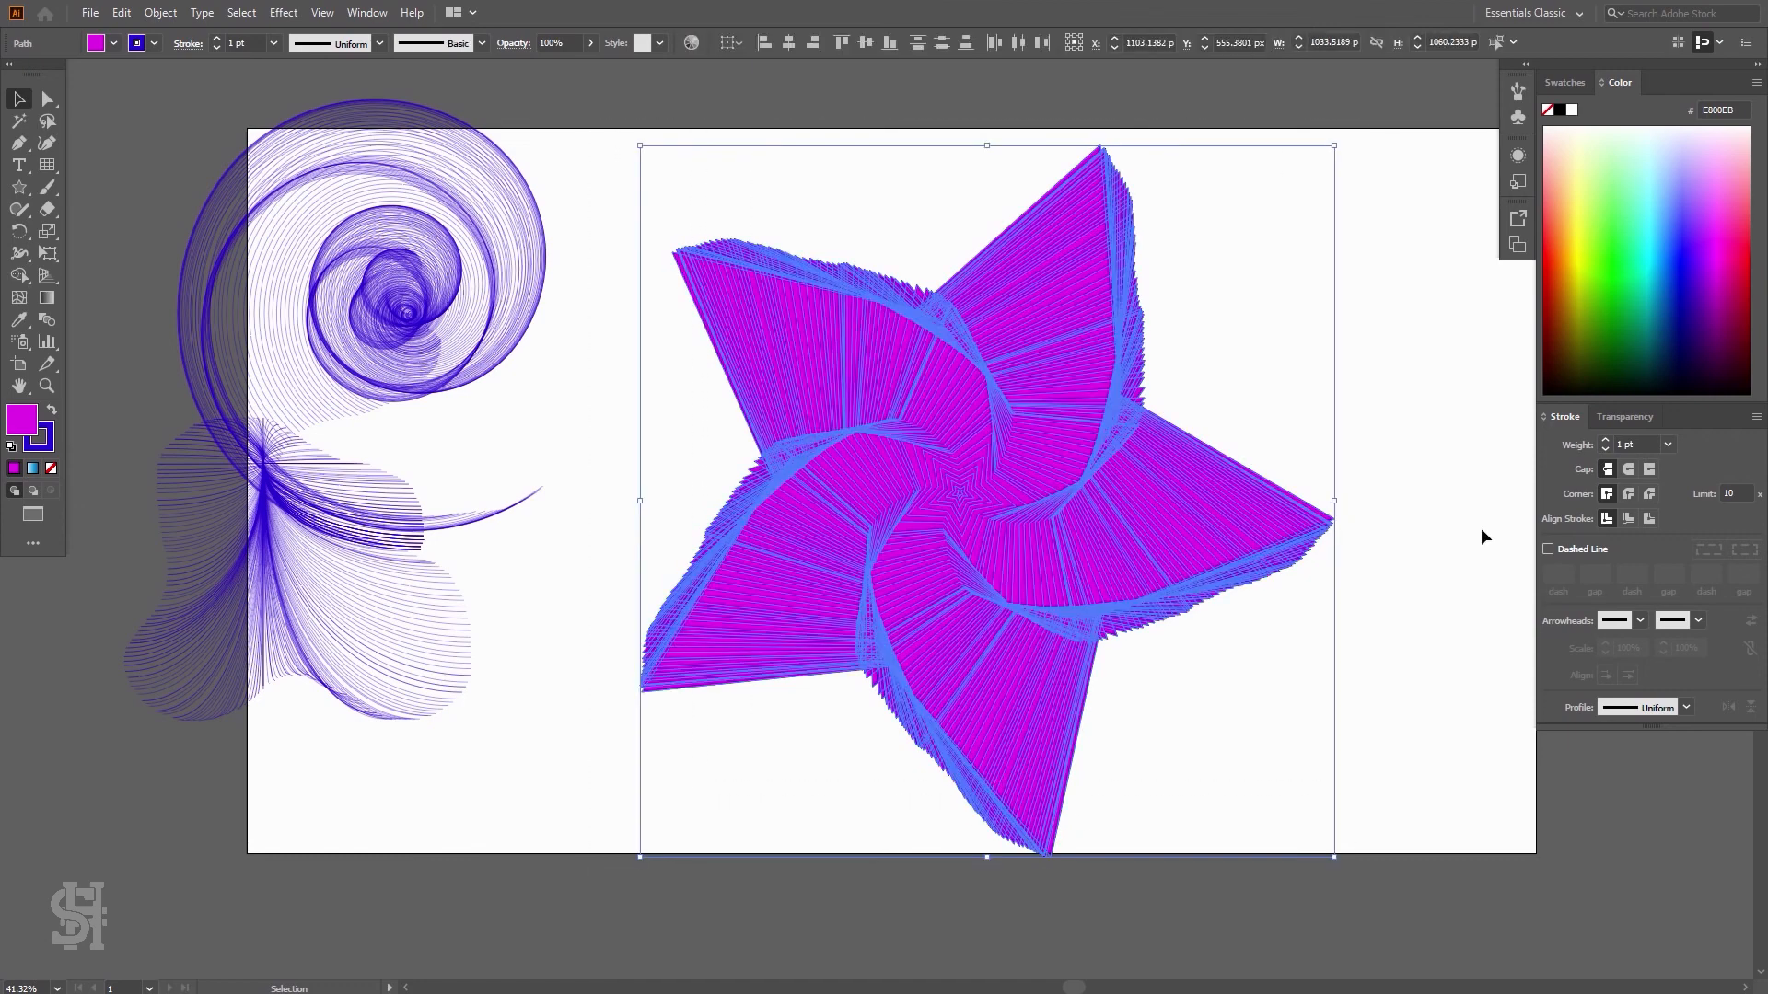
{"action": "left_click", "coordinate": [1420, 341]}
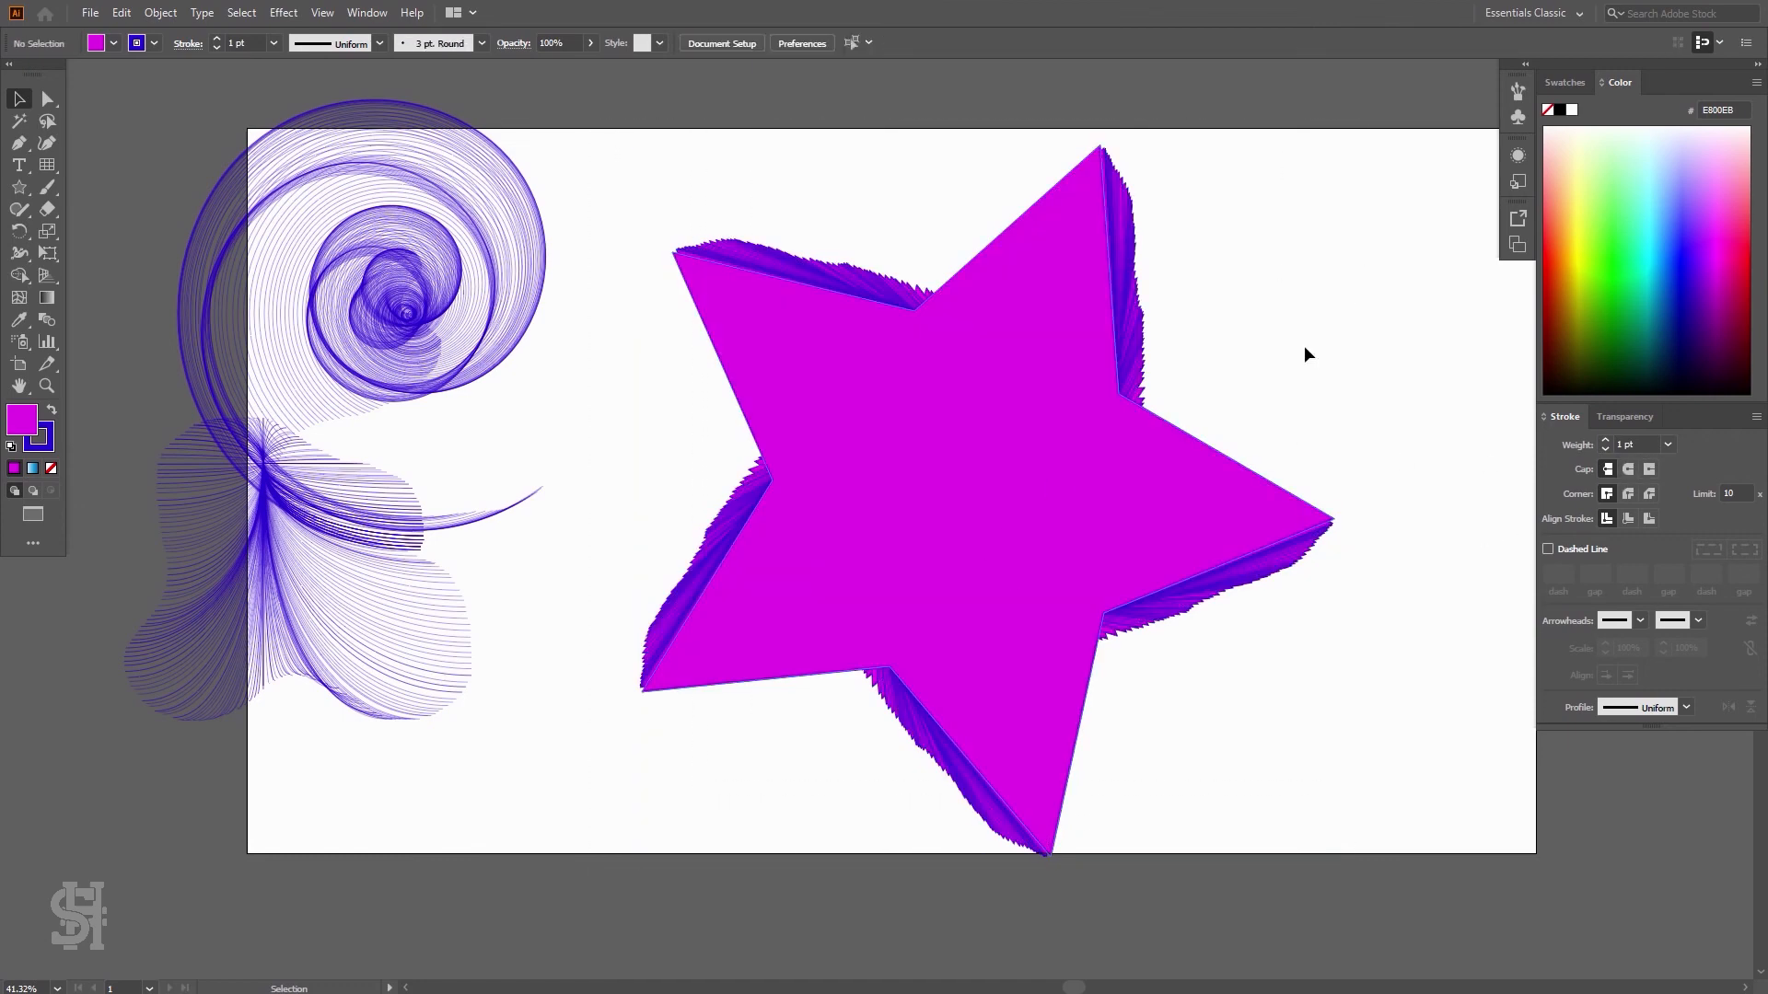
Change the star burst's fill to yellow FCFF29
{"action": "left_click_drag", "start_coordinate": [1366, 134], "coordinate": [606, 858]}
{"action": "left_click", "coordinate": [1581, 234]}
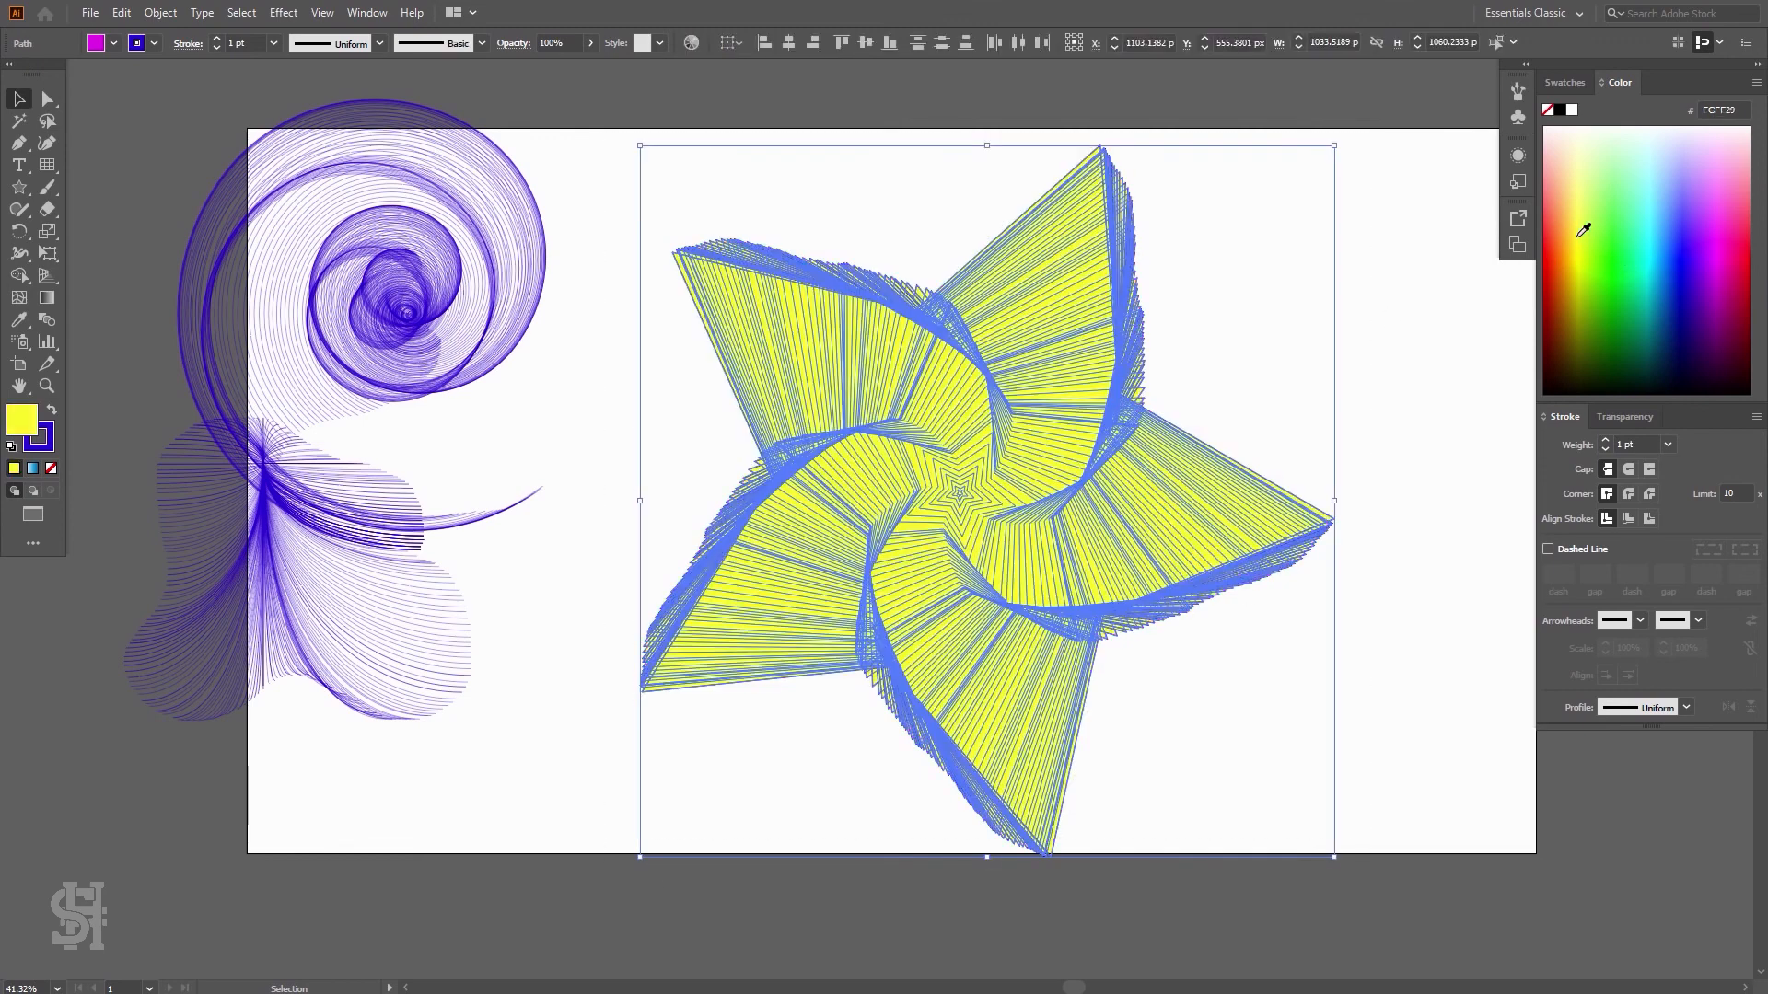
{"action": "left_click", "coordinate": [1402, 385]}
Remove the fill from the star burst
{"action": "left_click_drag", "start_coordinate": [1381, 134], "coordinate": [607, 856]}
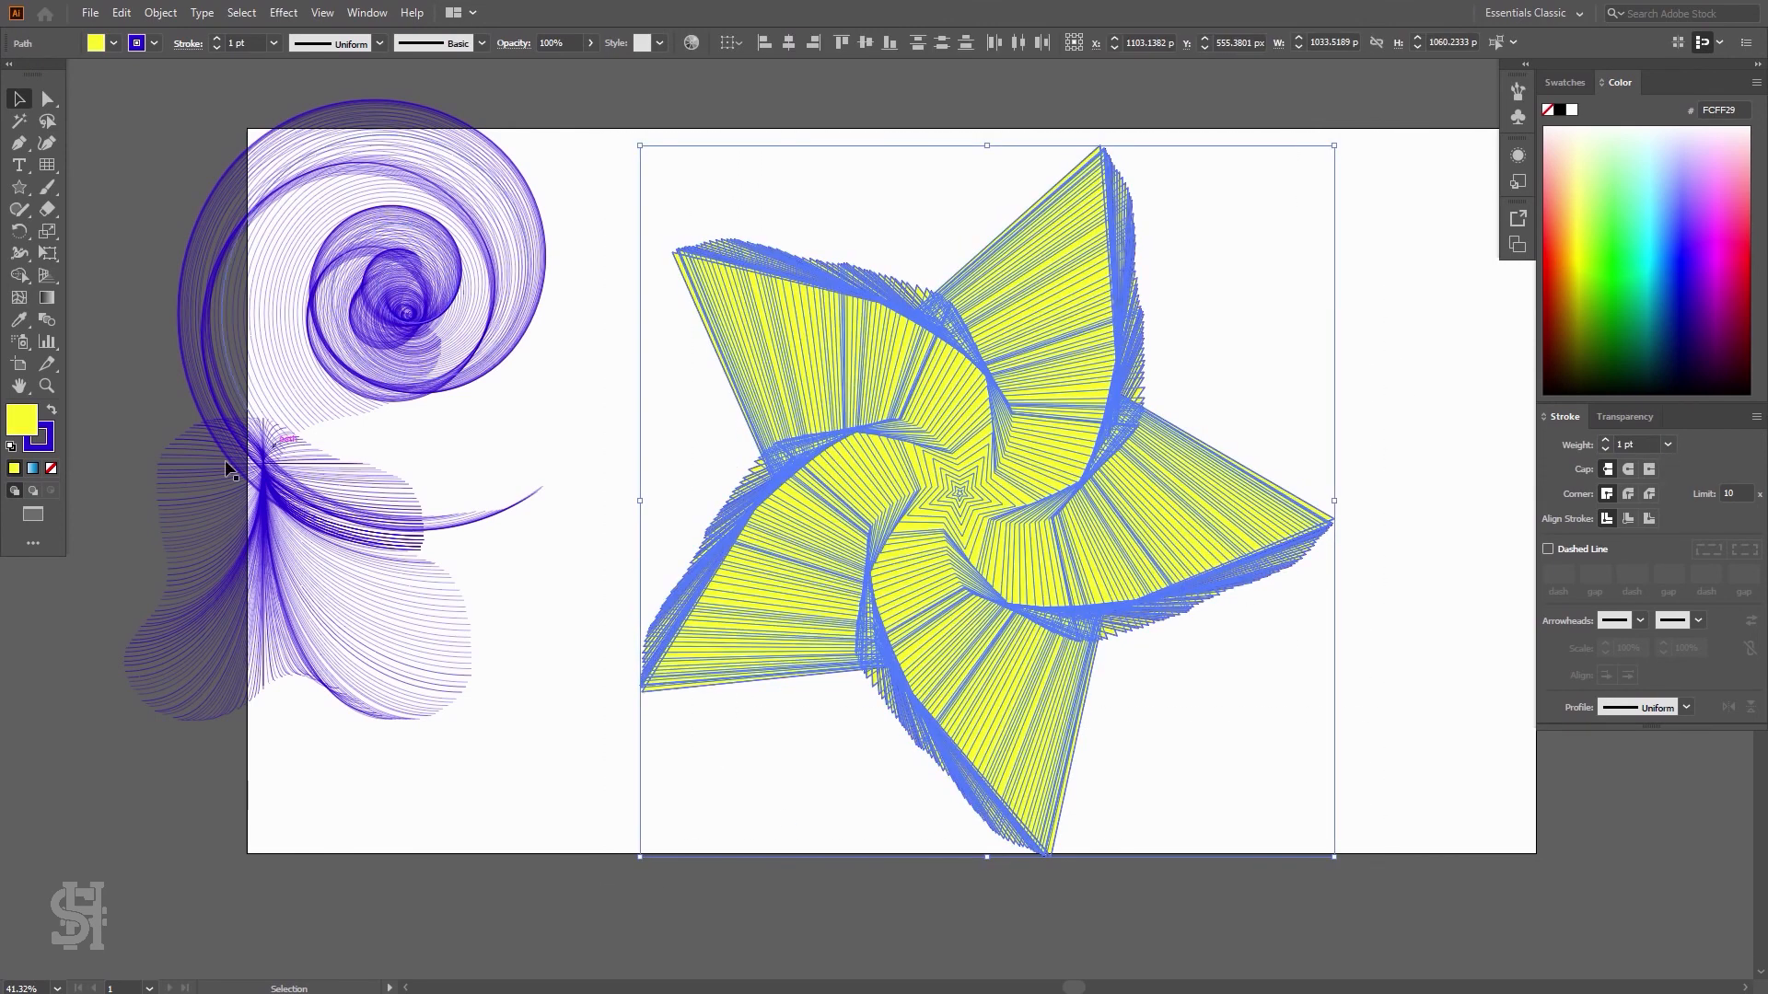
{"action": "left_click", "coordinate": [51, 468]}
{"action": "left_click", "coordinate": [1269, 411]}
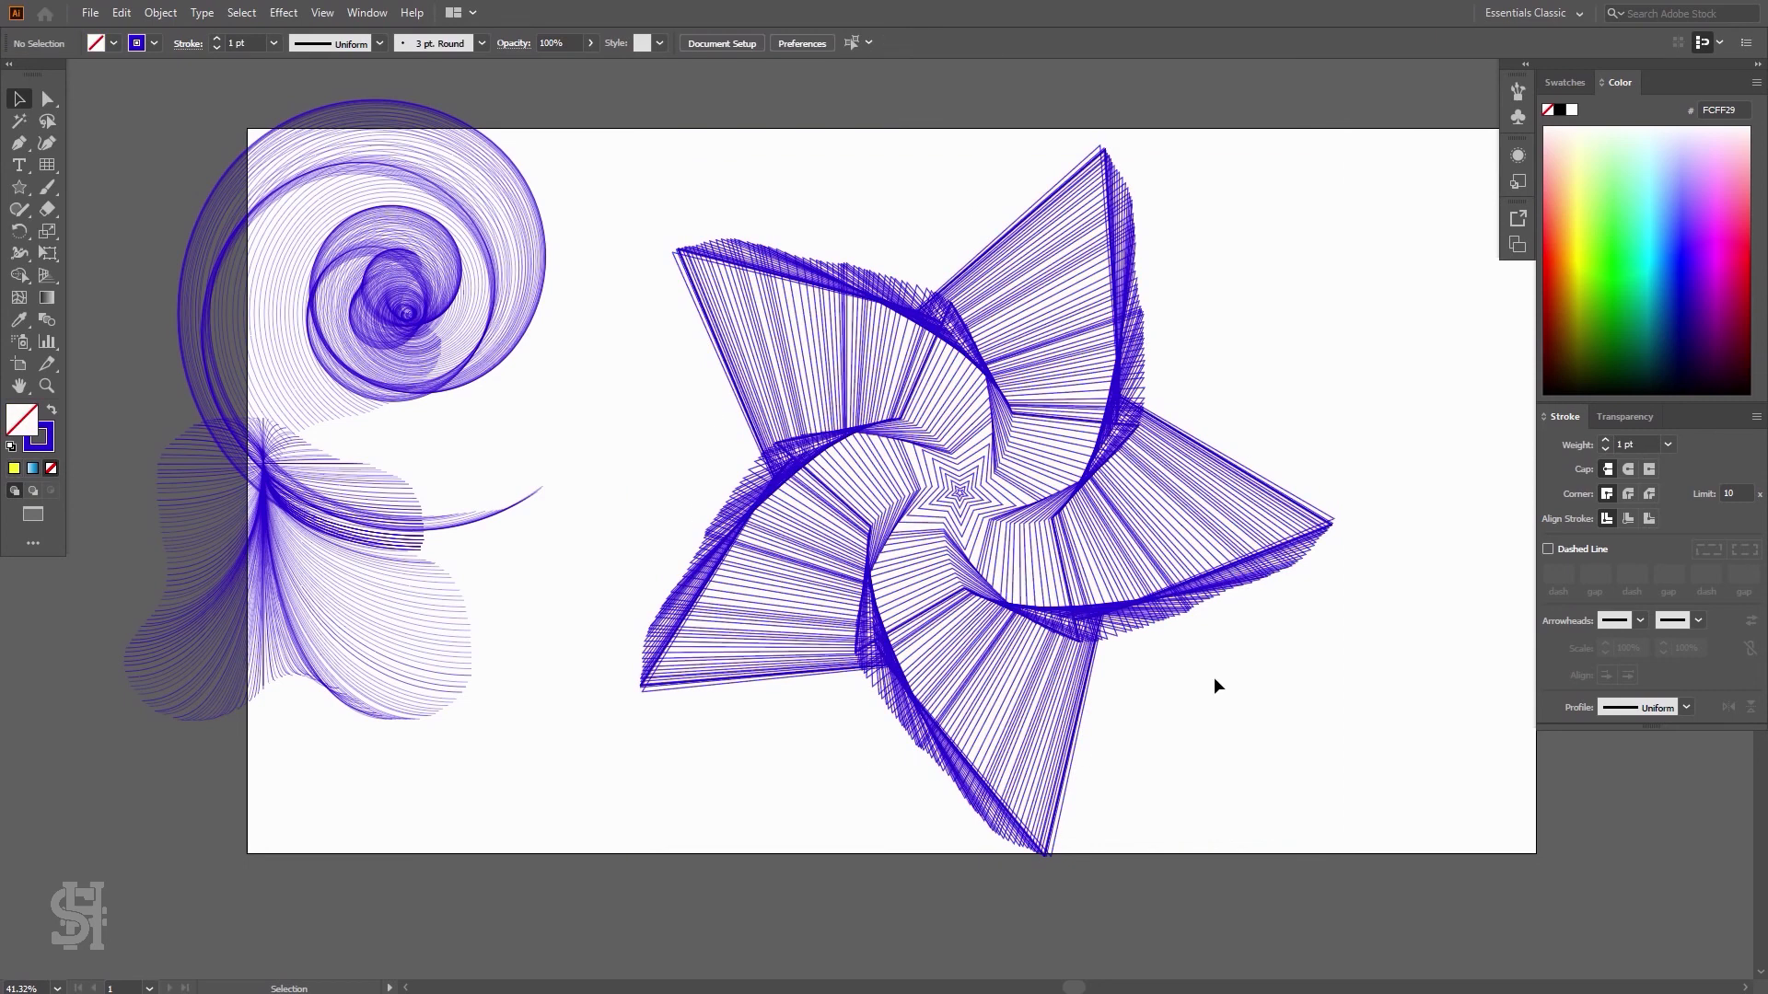
Fill the star burst with cyan 16F5FF
{"action": "left_click_drag", "start_coordinate": [1341, 138], "coordinate": [617, 889]}
{"action": "left_click", "coordinate": [1651, 239]}
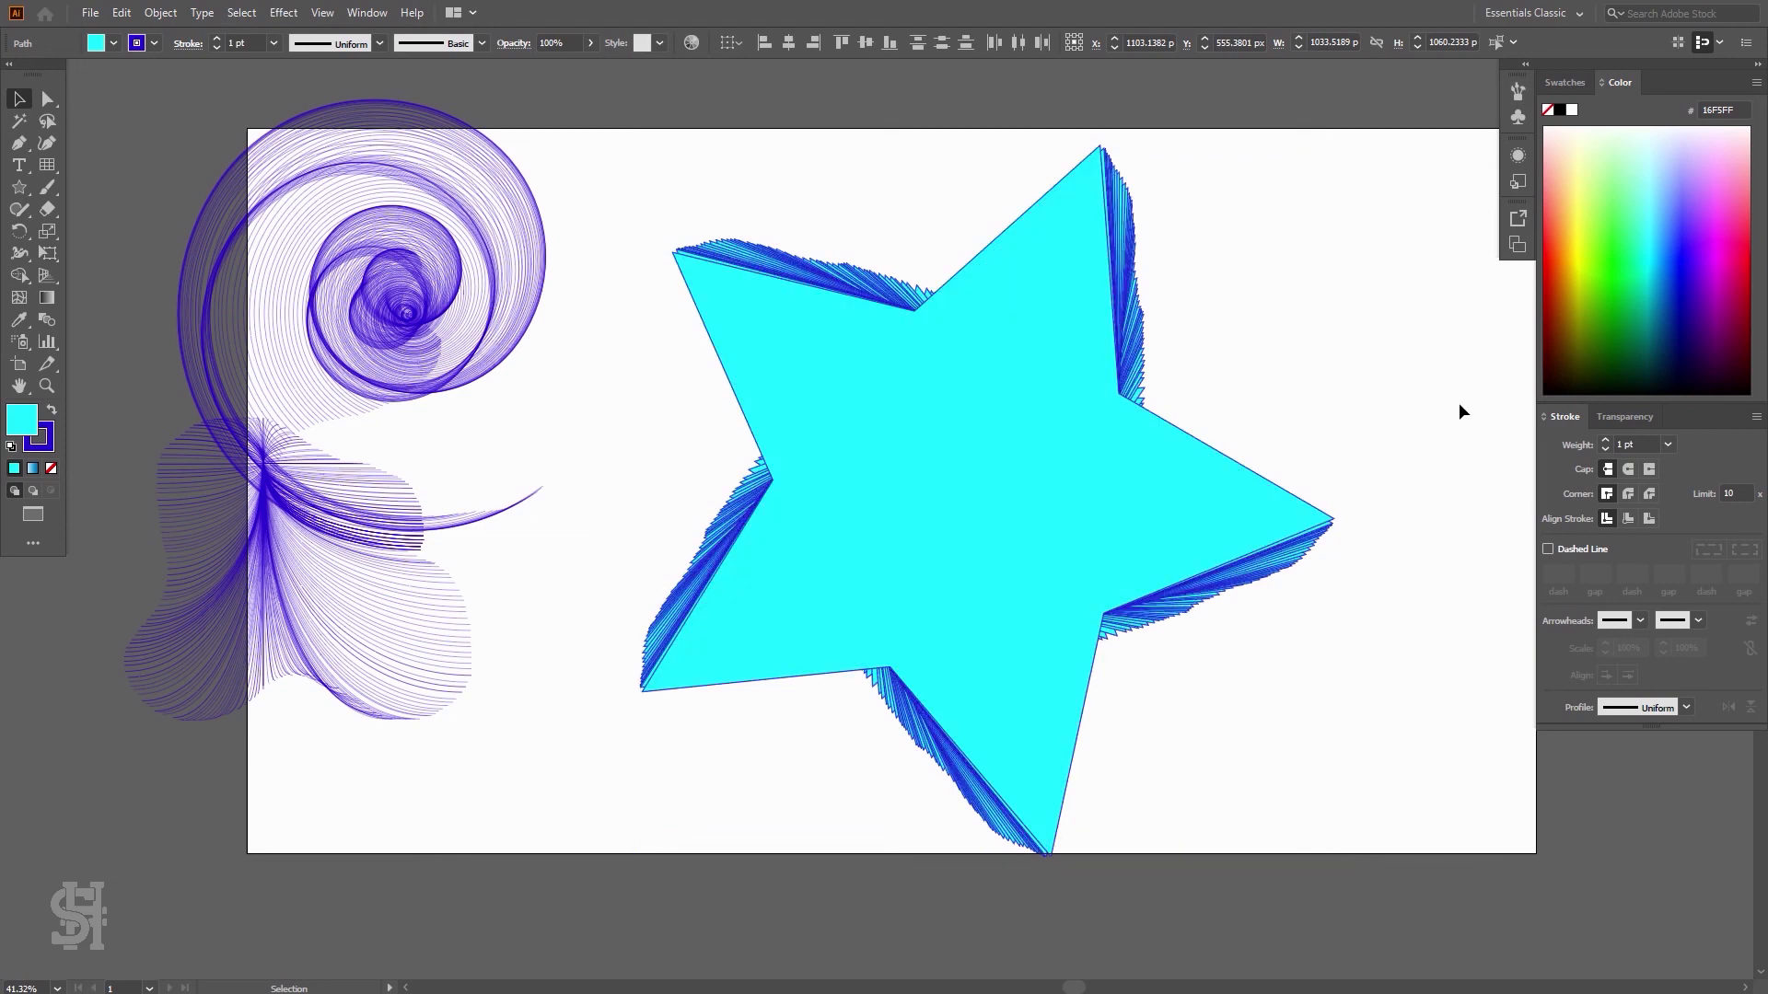
{"action": "left_click", "coordinate": [1460, 402]}
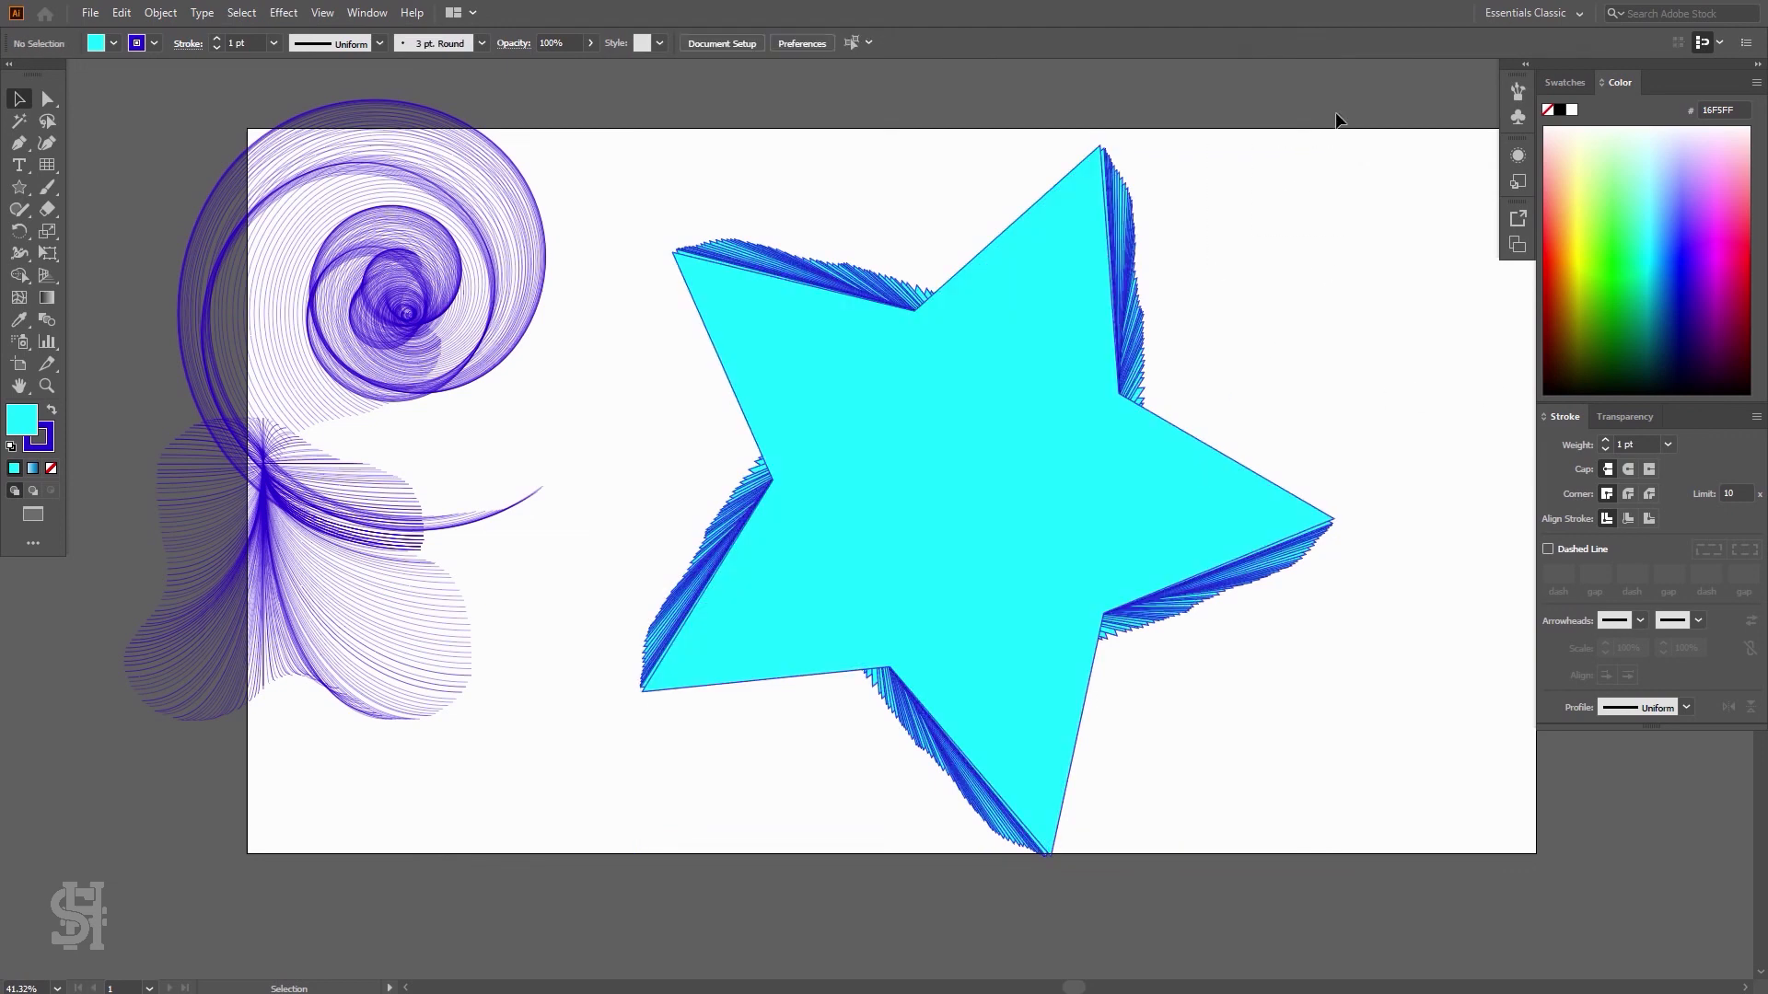
Set the star burst's transparency blend mode to Overlay
{"action": "left_click_drag", "start_coordinate": [1337, 118], "coordinate": [591, 919]}
{"action": "left_click", "coordinate": [1625, 417]}
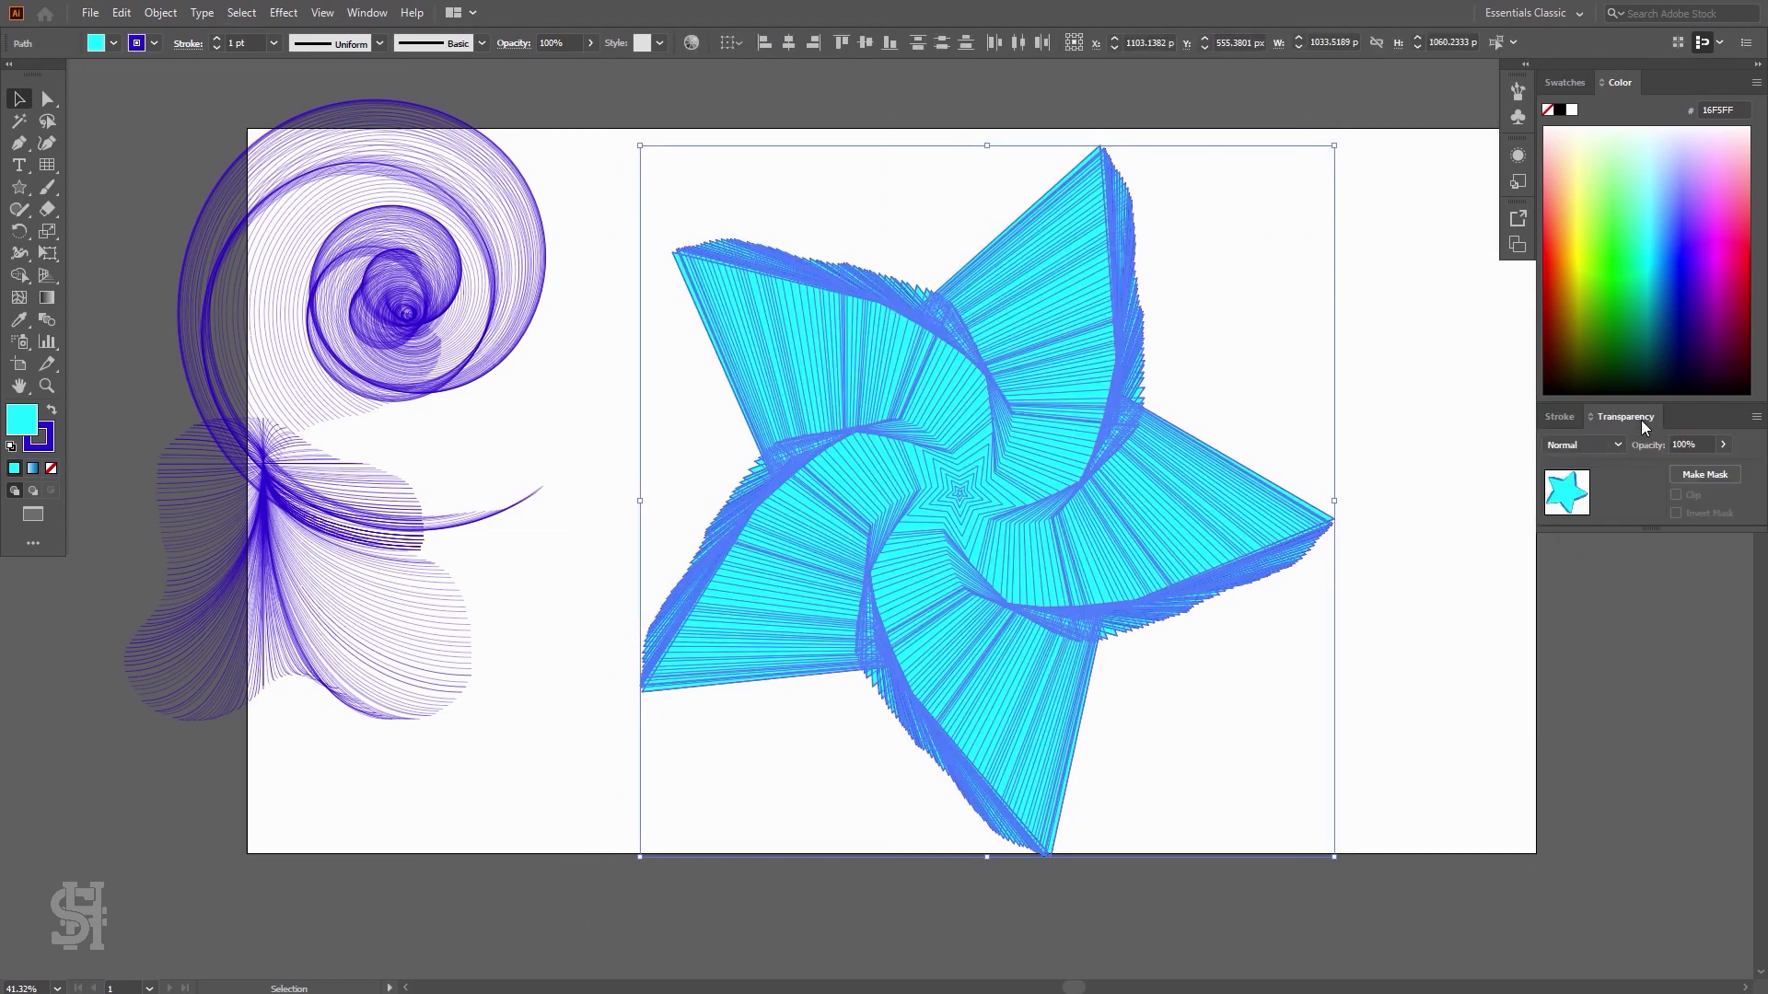
{"action": "left_click", "coordinate": [1616, 445]}
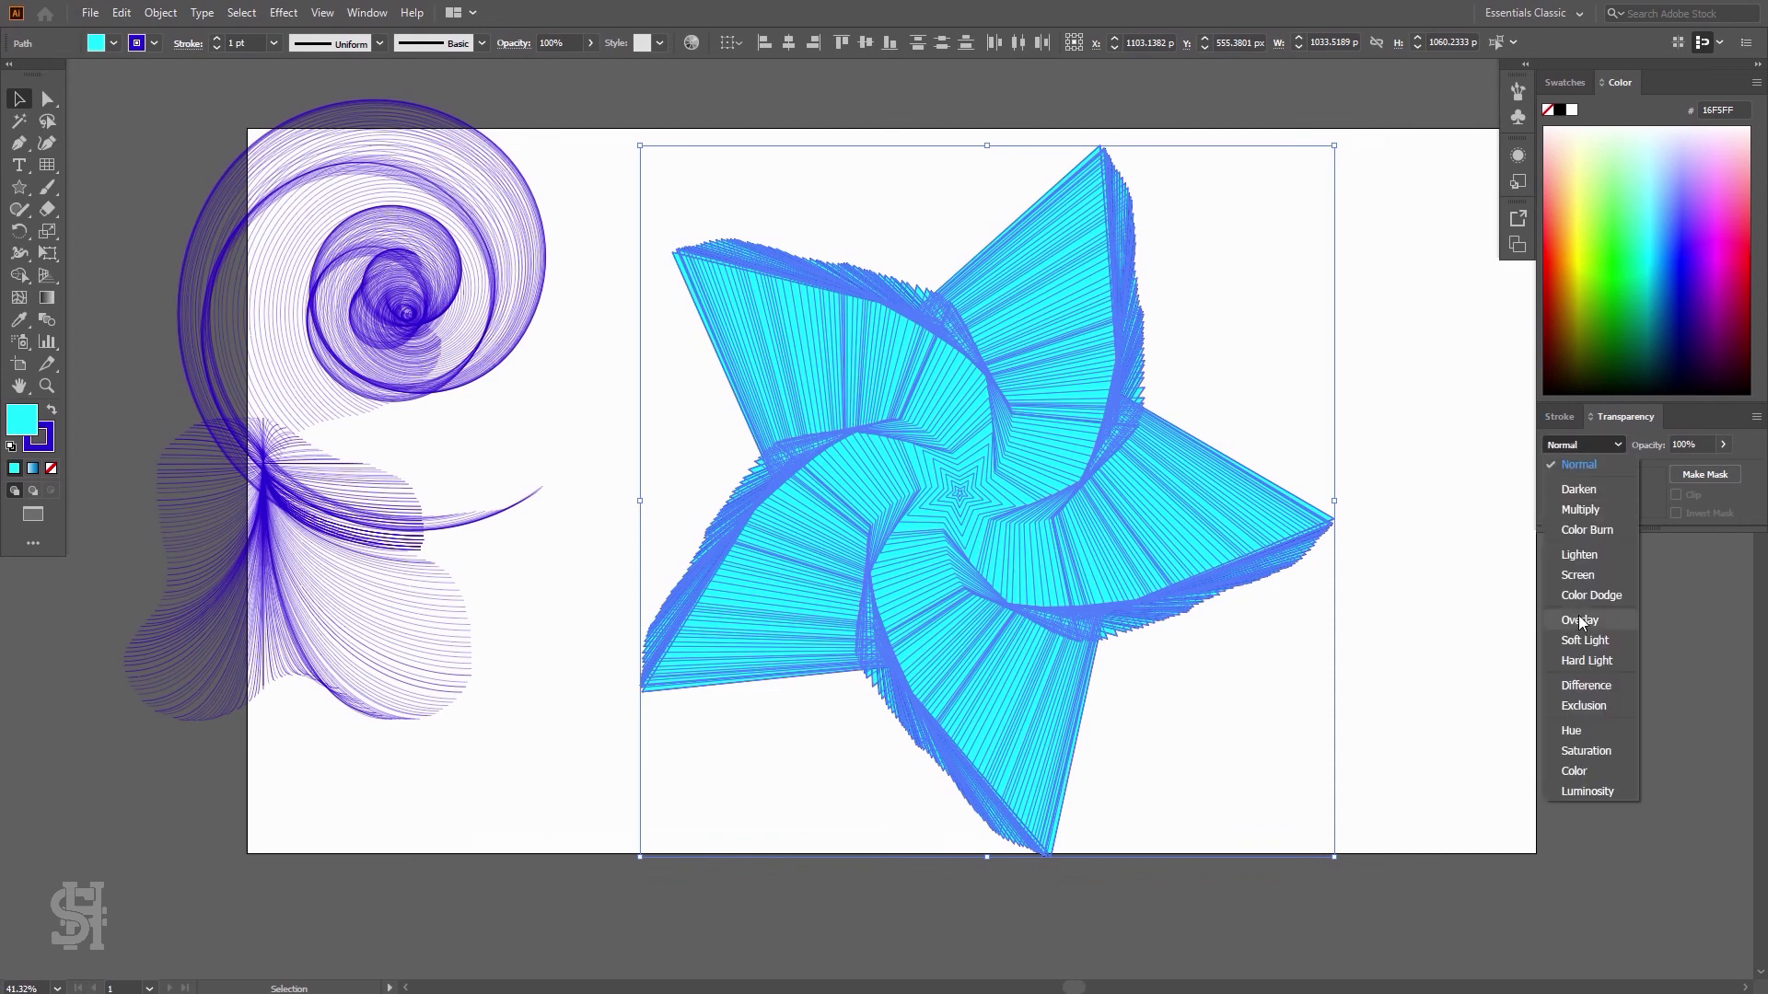
{"action": "left_click", "coordinate": [1580, 620]}
{"action": "left_click", "coordinate": [1399, 682]}
Set the star burst's transparency blend mode to Multiply
{"action": "left_click_drag", "start_coordinate": [1384, 137], "coordinate": [628, 858]}
{"action": "left_click", "coordinate": [1617, 444]}
{"action": "left_click", "coordinate": [1598, 508]}
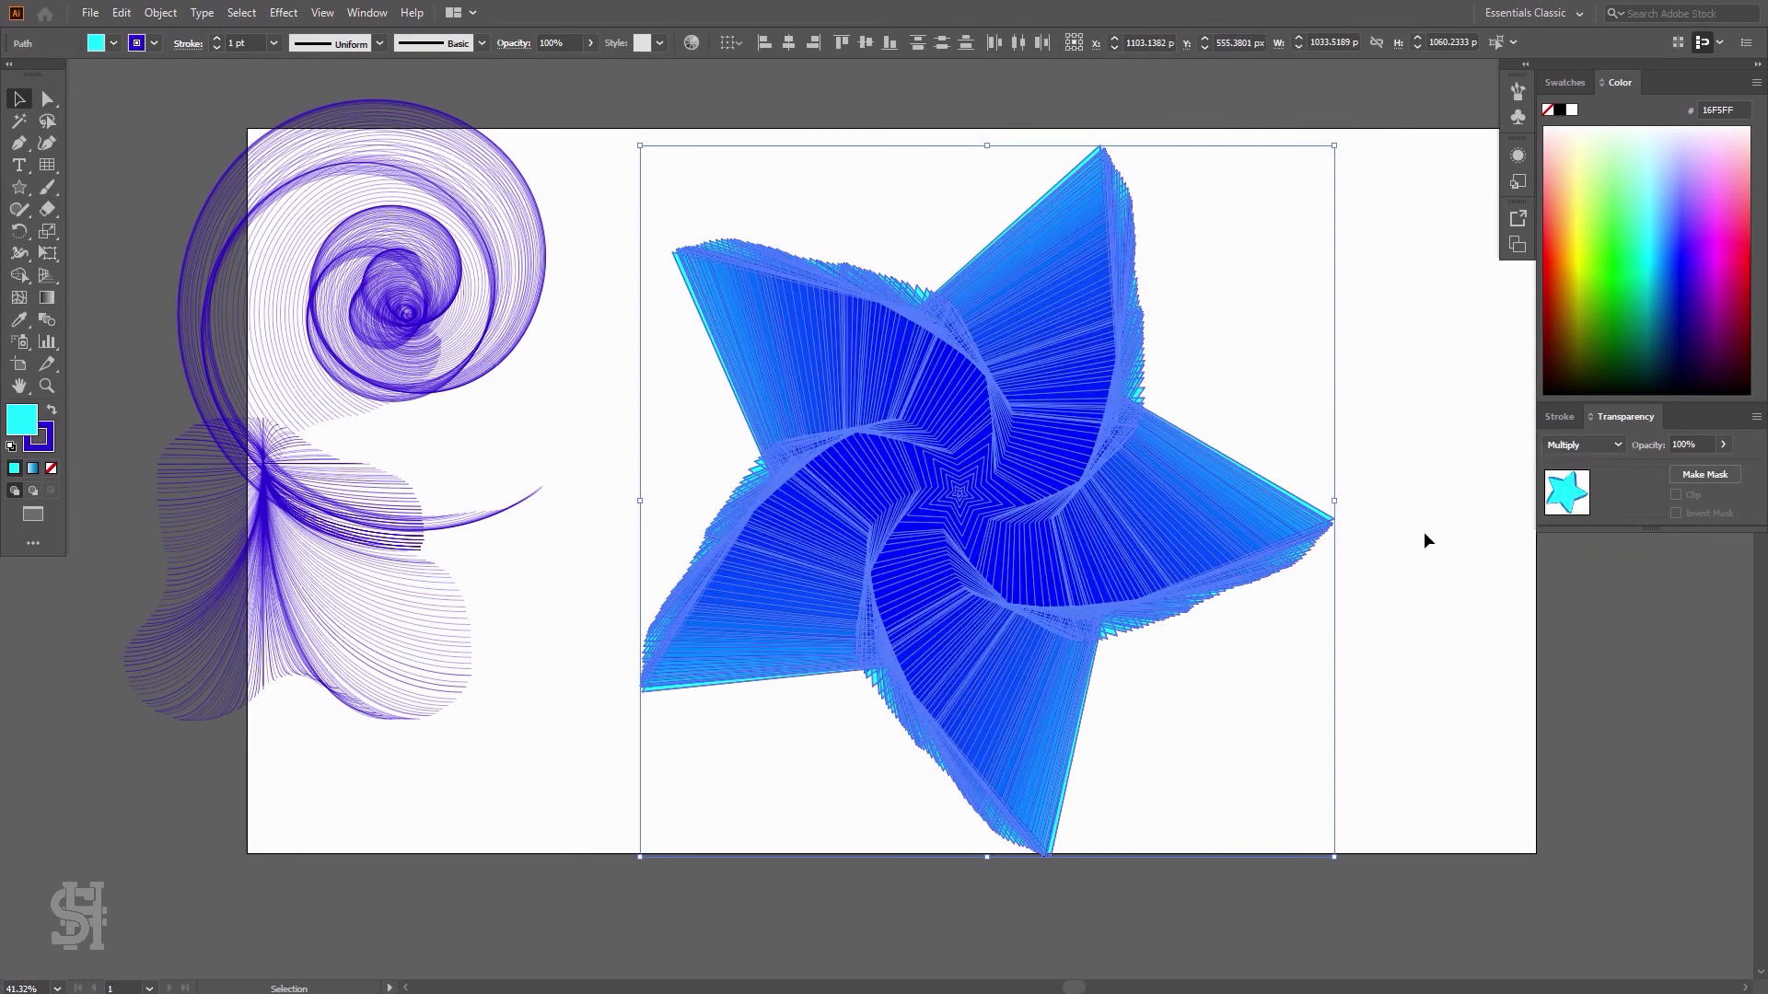
{"action": "left_click", "coordinate": [1411, 534]}
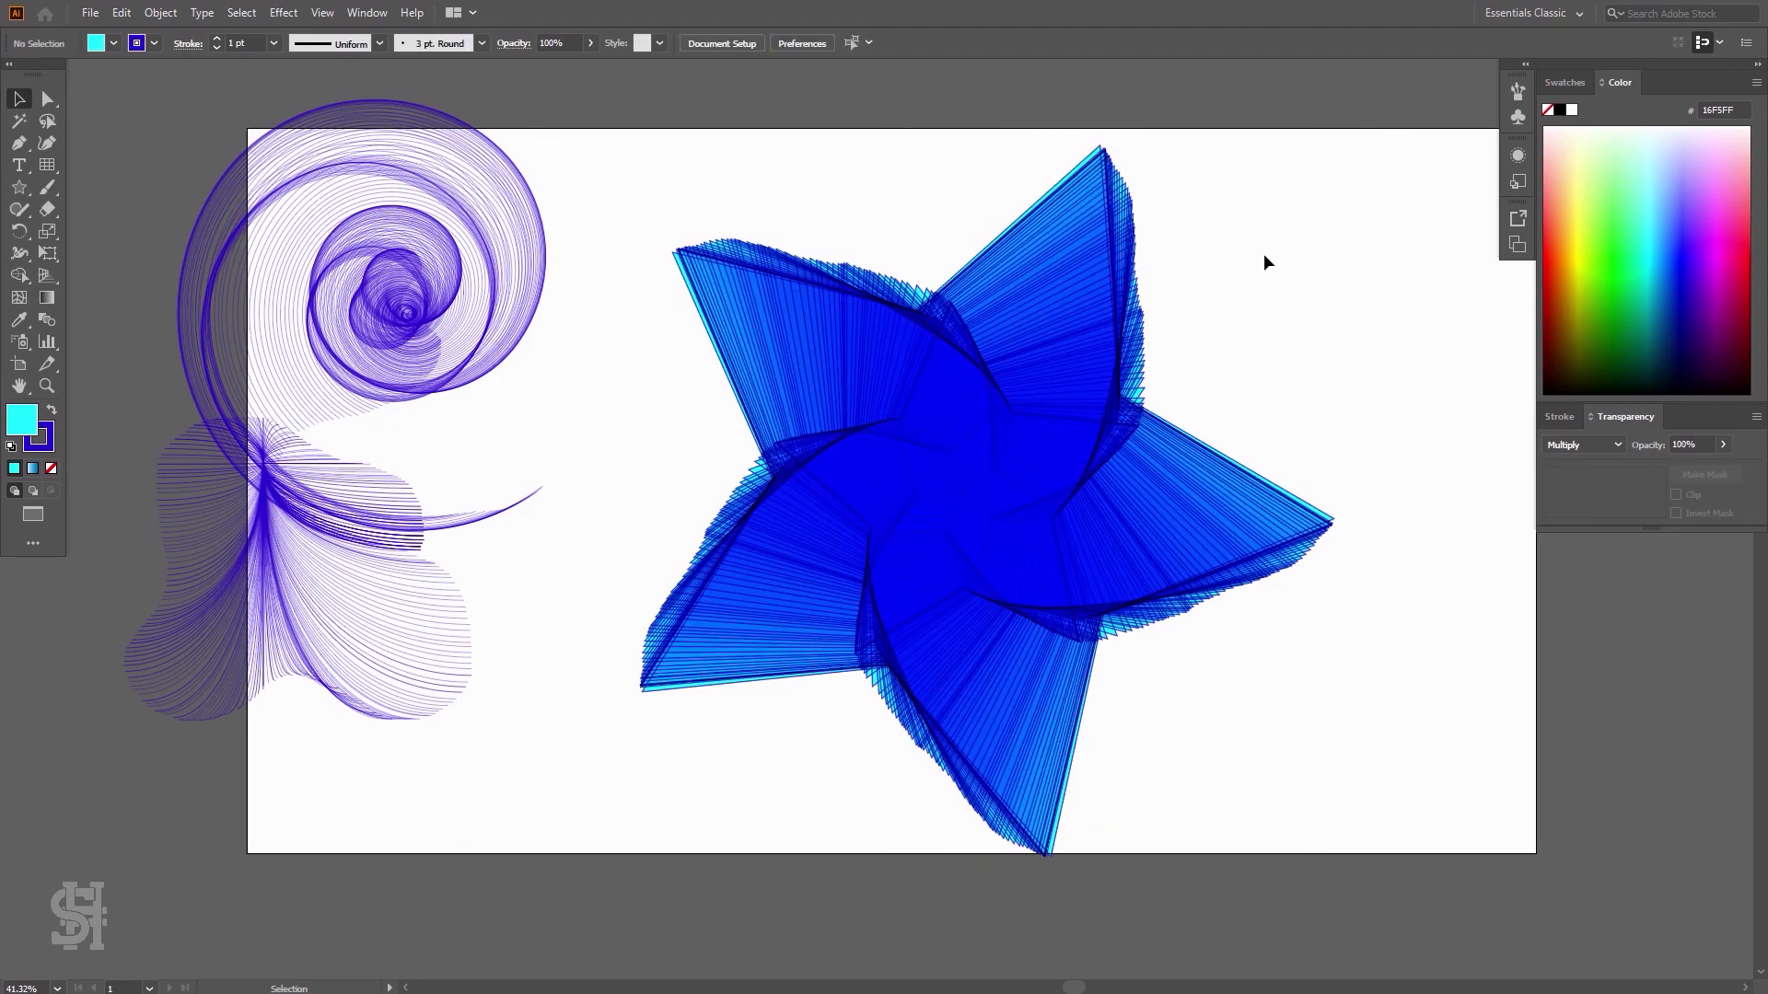
Set the topmost star path's blend mode back to Normal
{"action": "key", "text": "z"}
{"action": "left_click_drag", "start_coordinate": [1037, 435], "coordinate": [1037, 480]}
{"action": "left_click", "coordinate": [20, 99]}
{"action": "left_click", "coordinate": [1140, 500]}
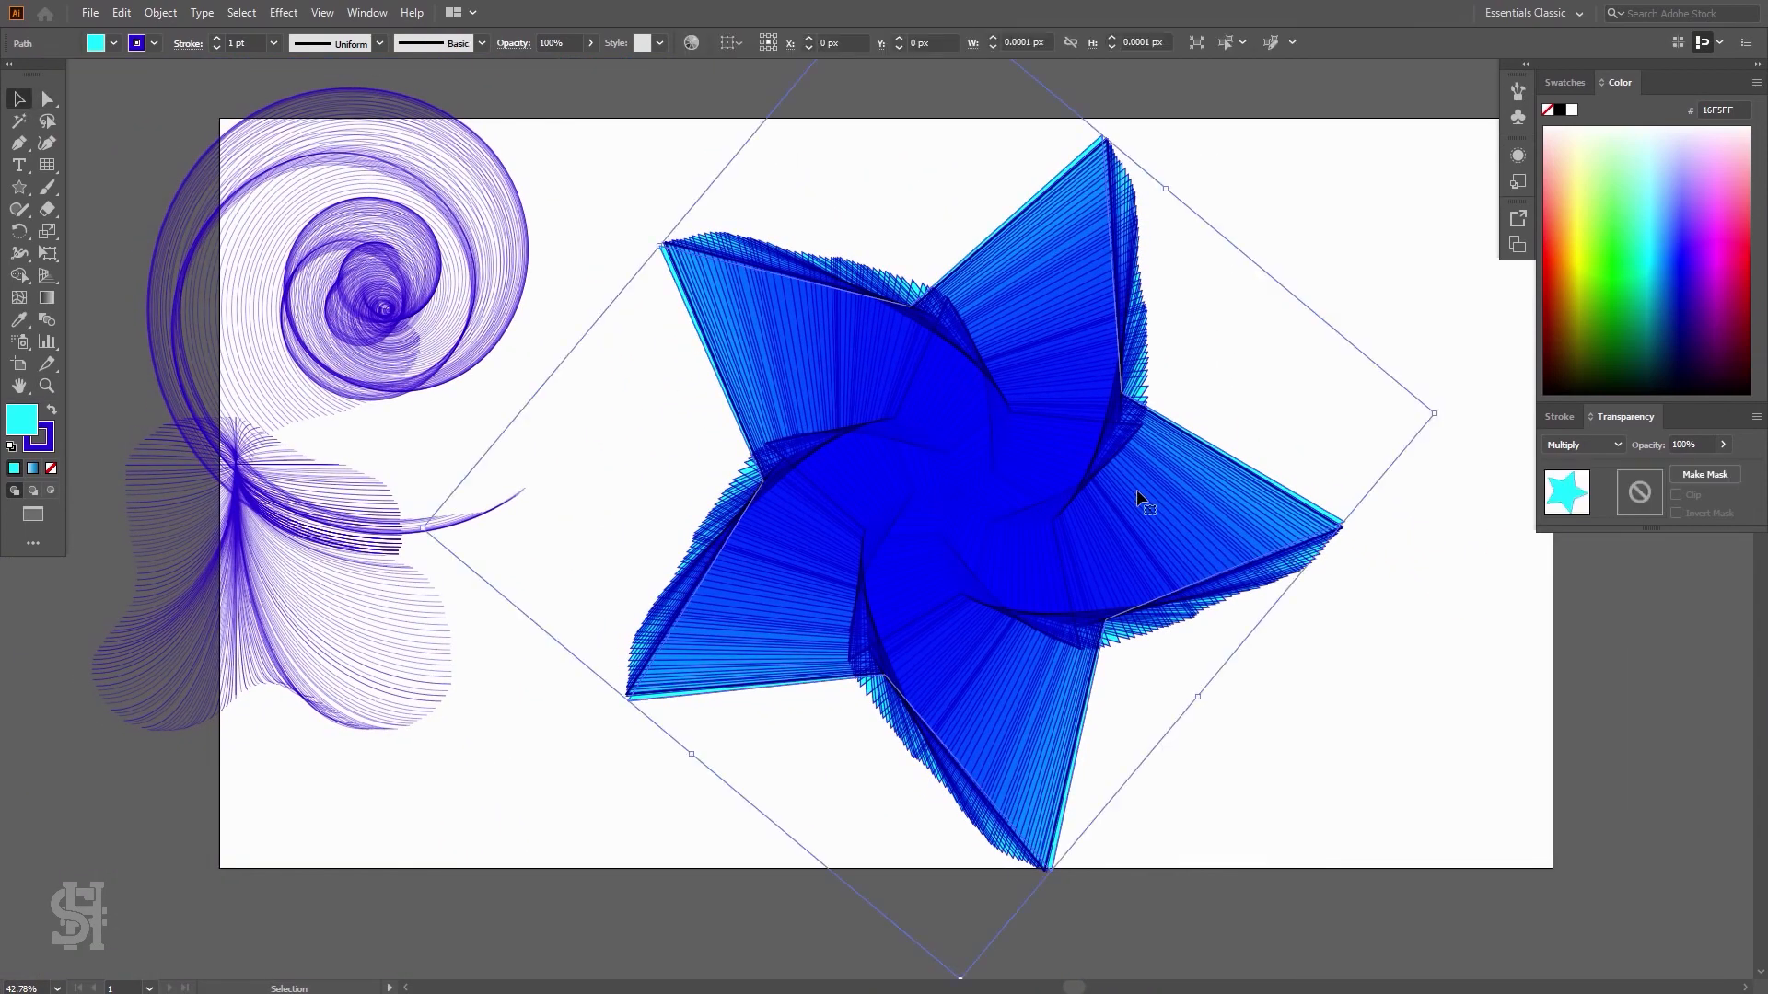
{"action": "left_click", "coordinate": [1595, 446]}
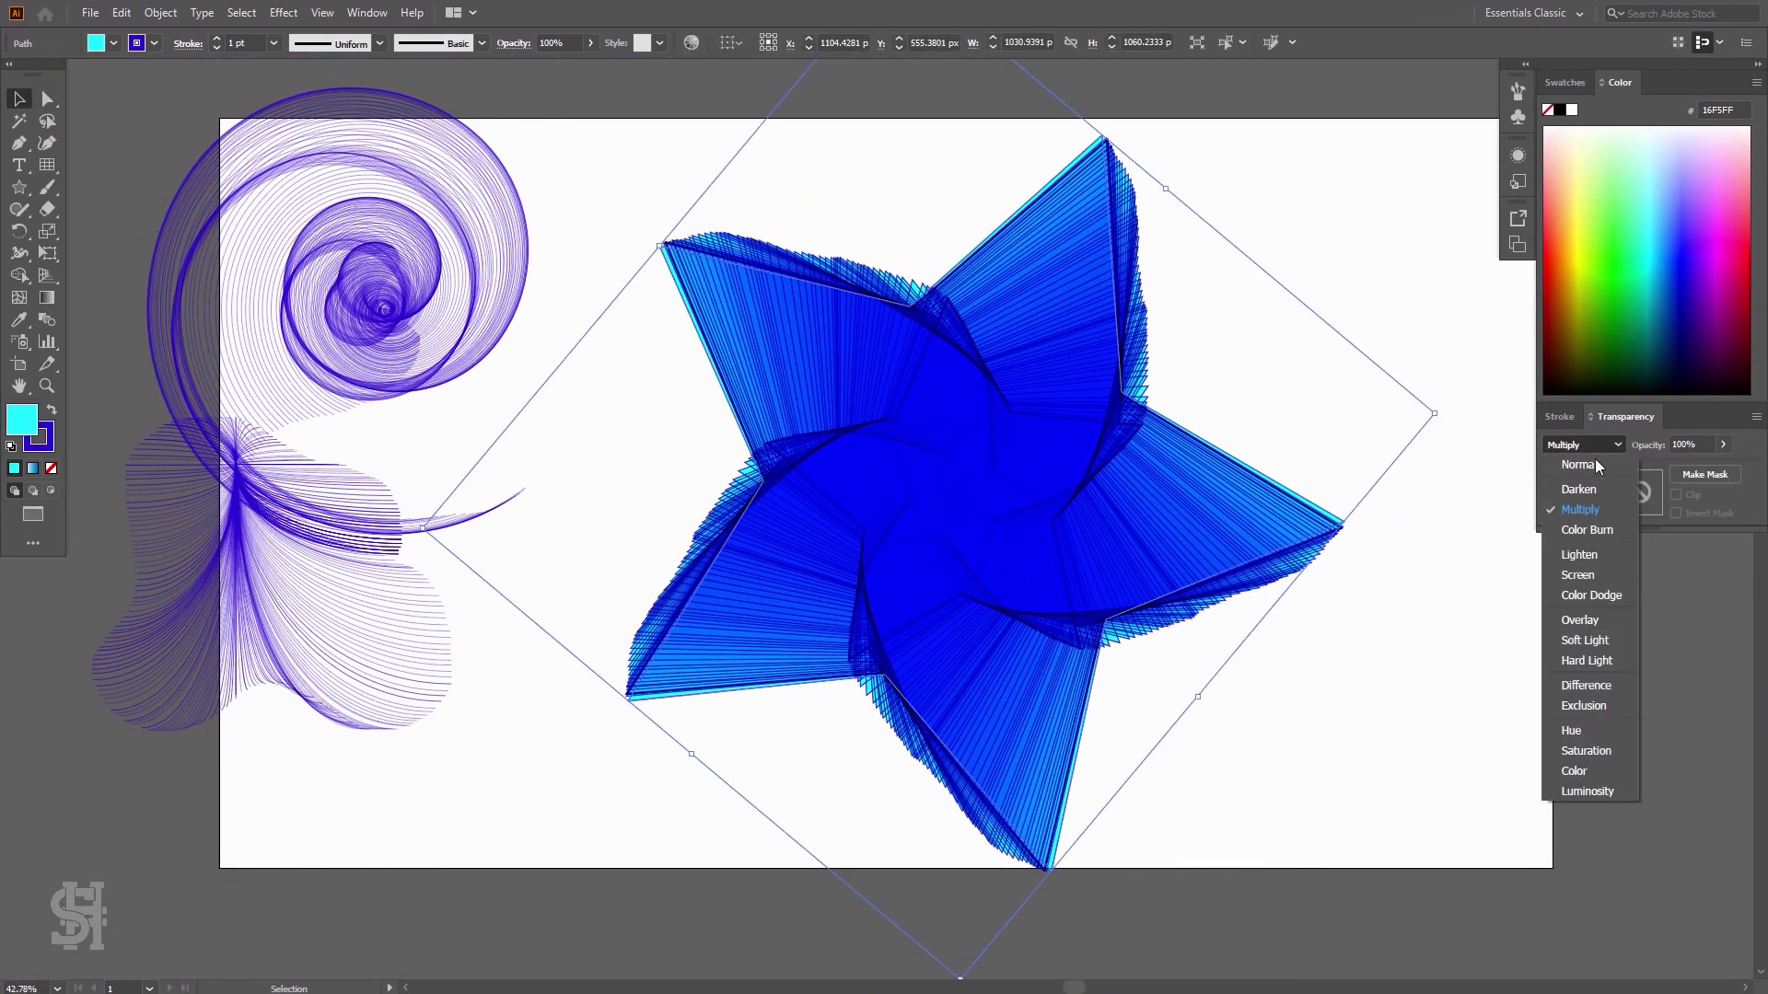
{"action": "left_click", "coordinate": [1578, 465]}
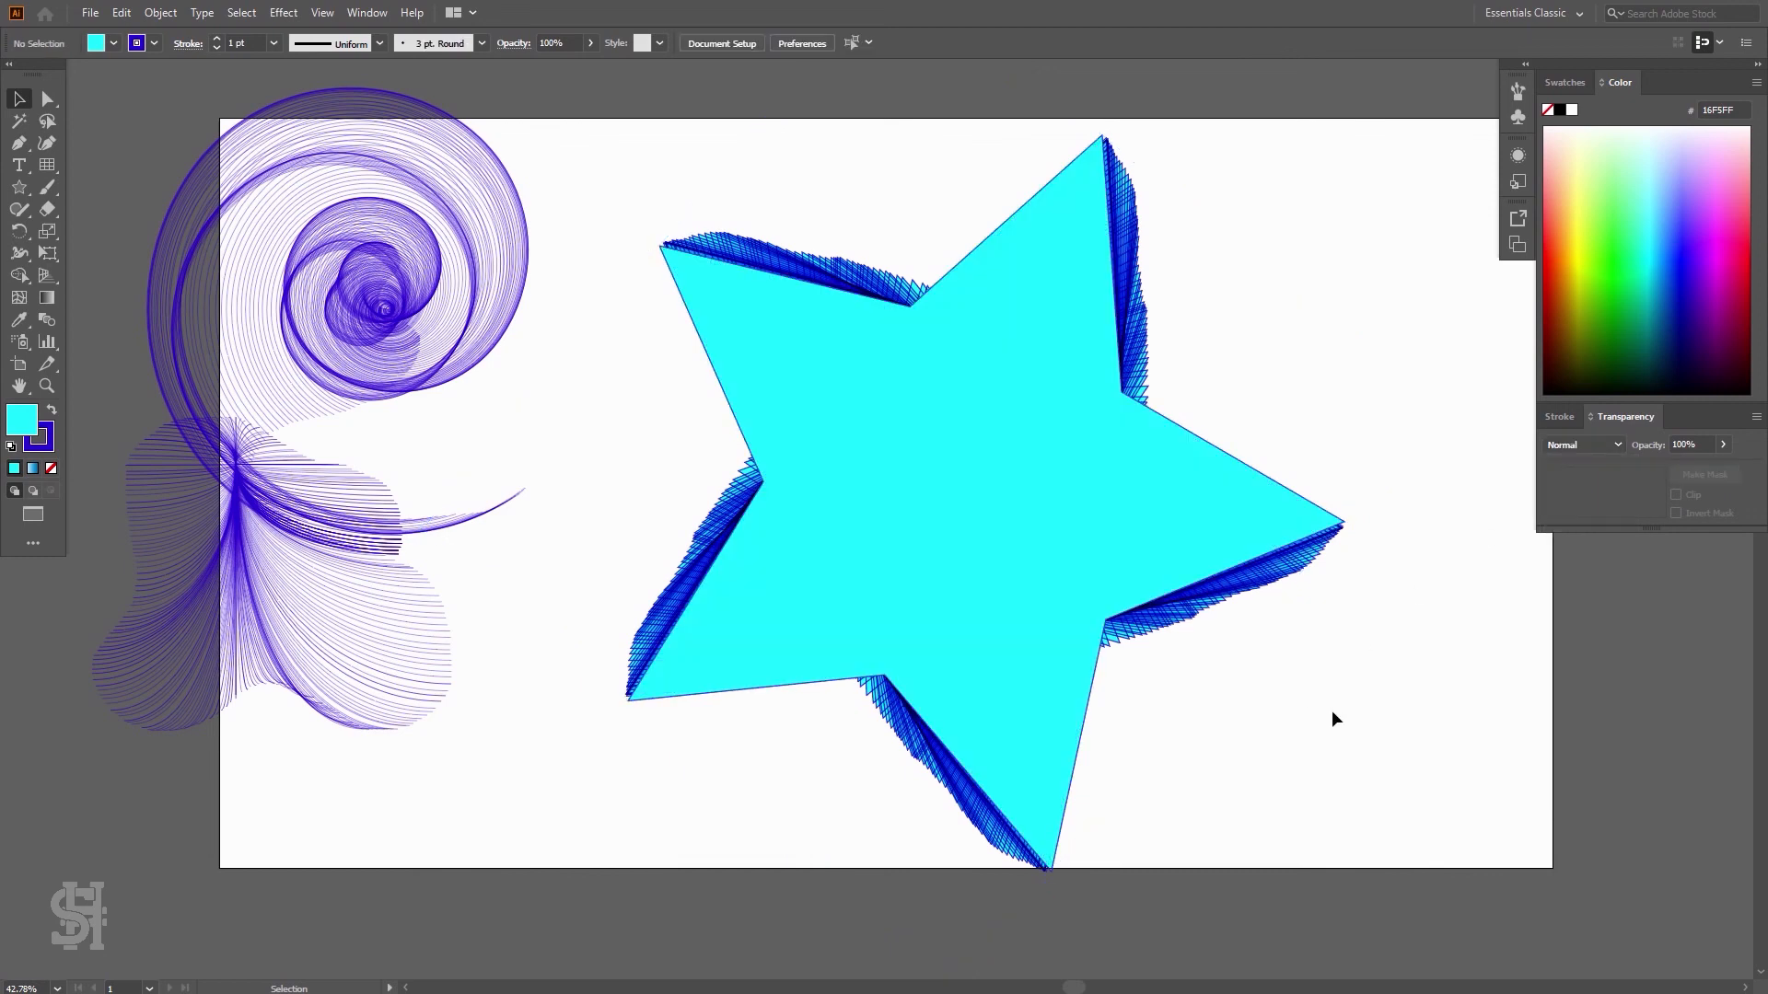
Delete the whole star burst
{"action": "key", "text": "Delete"}
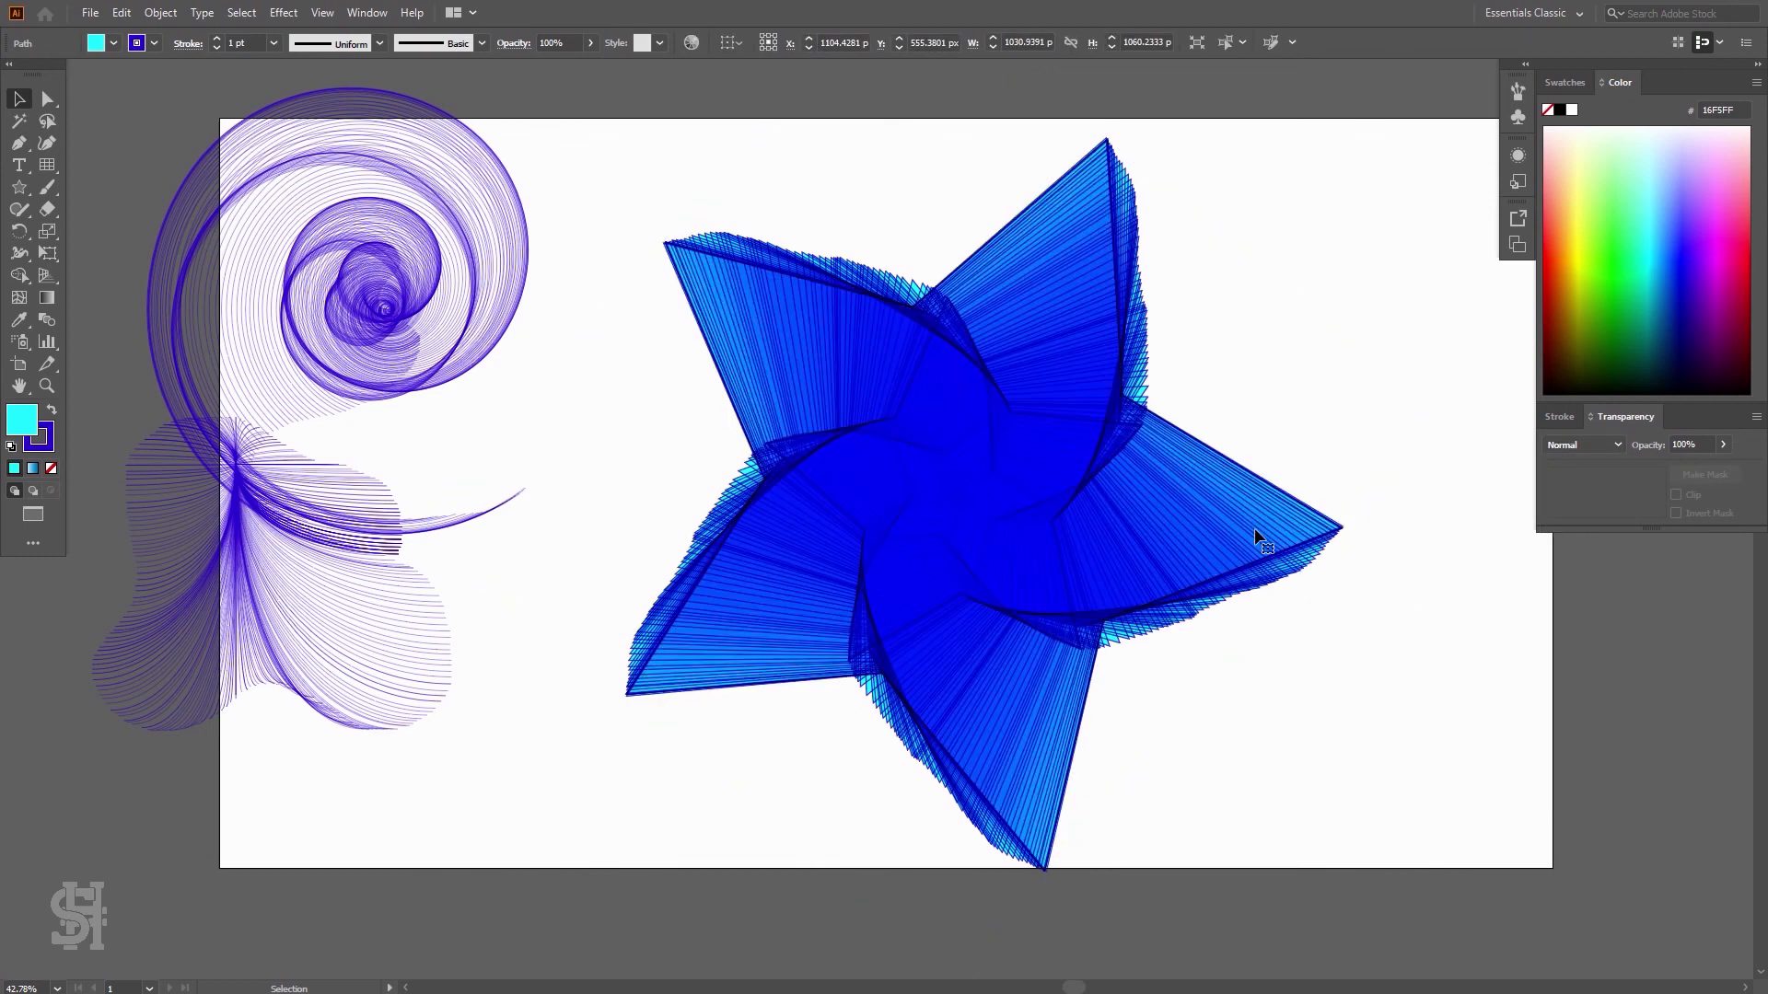
{"action": "left_click_drag", "start_coordinate": [1382, 120], "coordinate": [589, 882]}
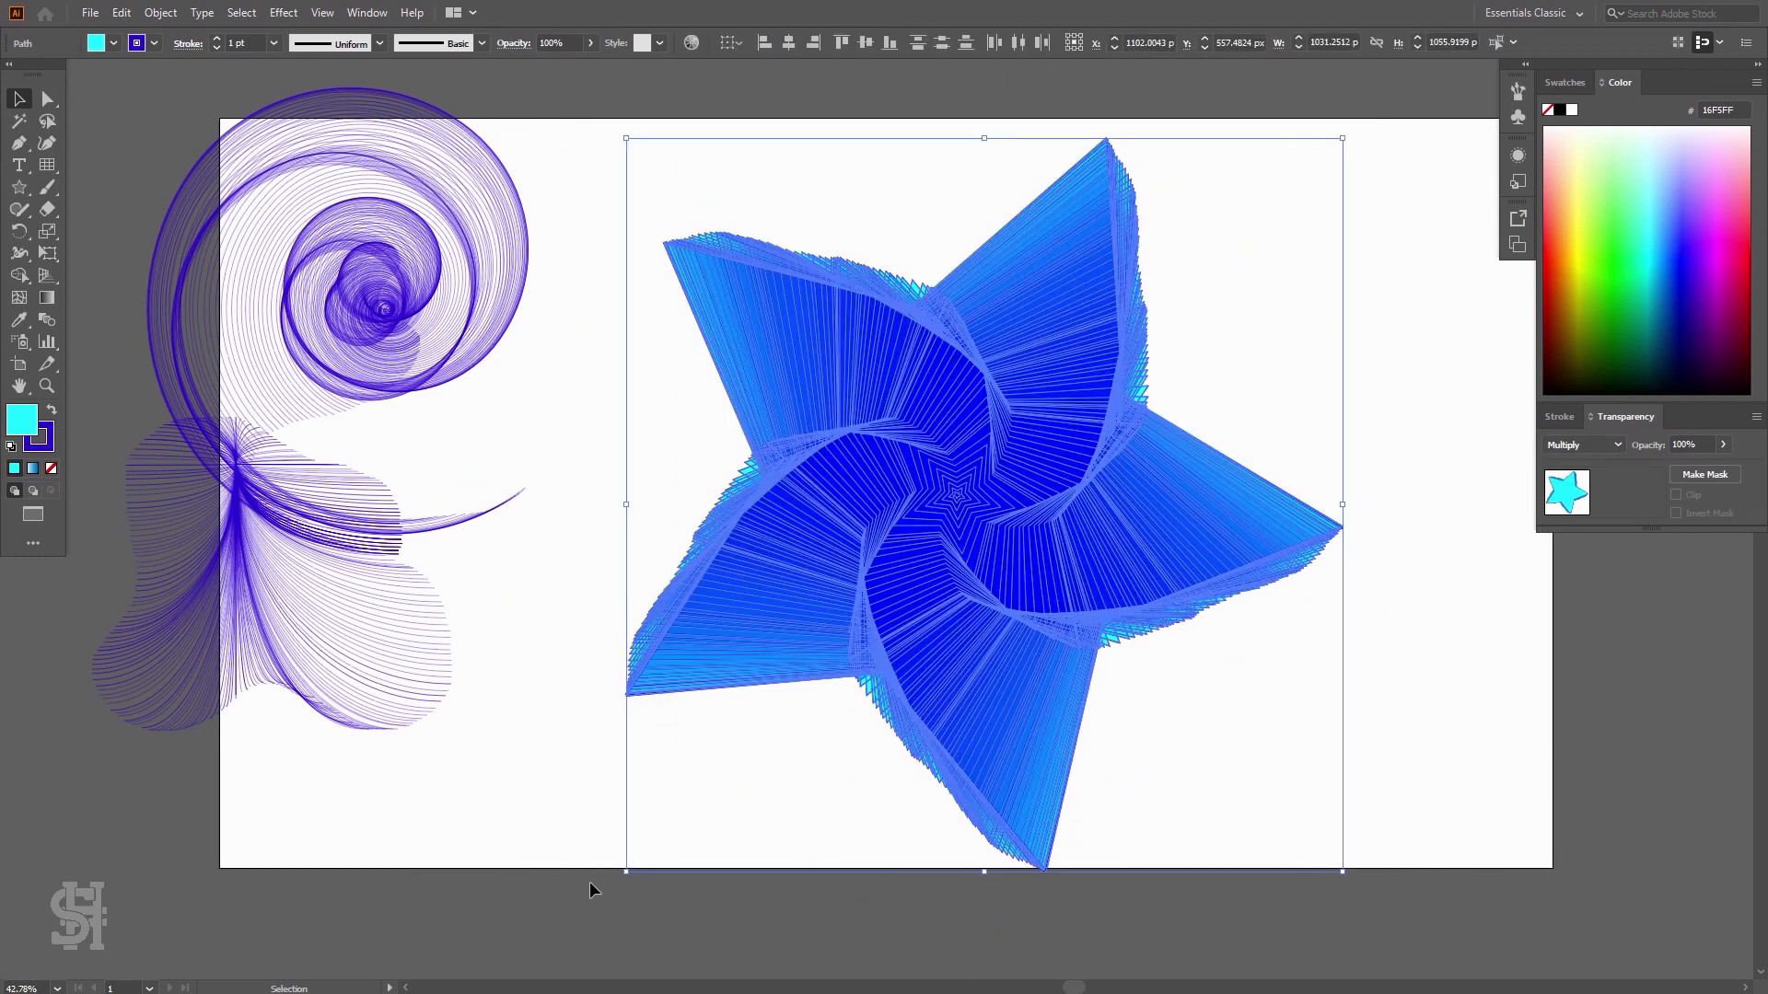
{"action": "key", "text": "Delete"}
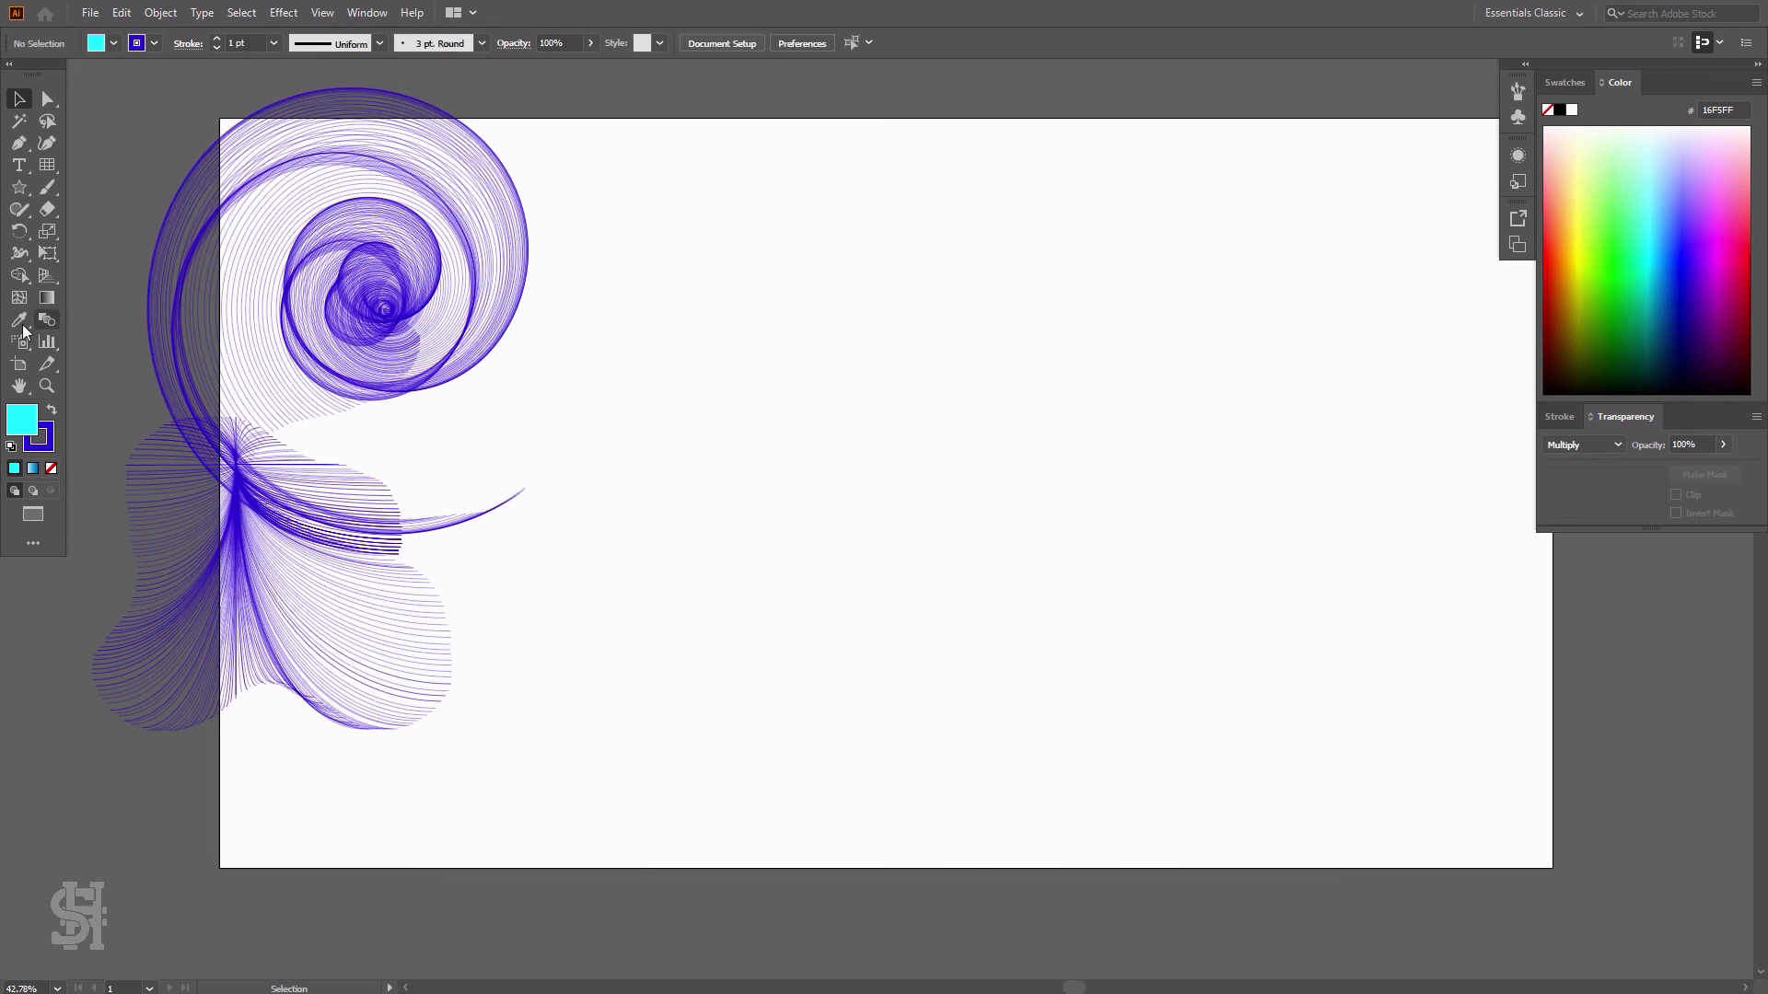
Draw a tilde-key burst of polygons spreading across the whole artboard with the Polygon tool
{"action": "left_click", "coordinate": [19, 187]}
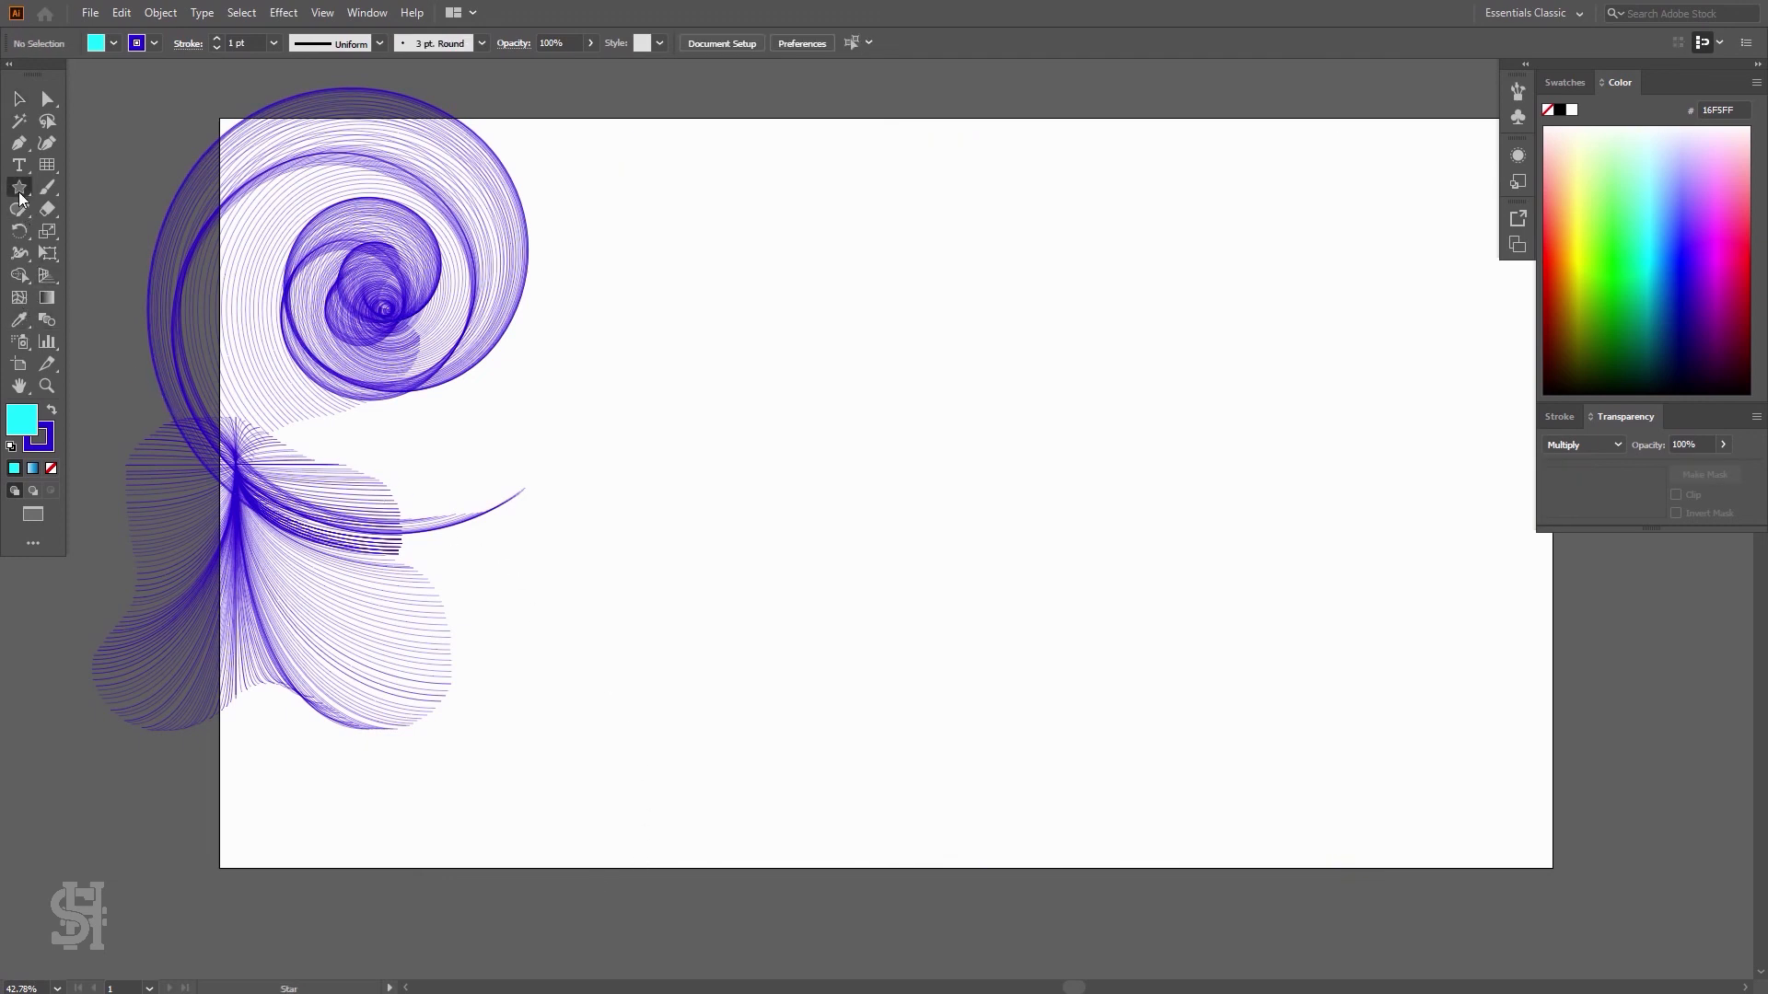
{"action": "left_click_drag", "start_coordinate": [19, 187], "coordinate": [52, 189]}
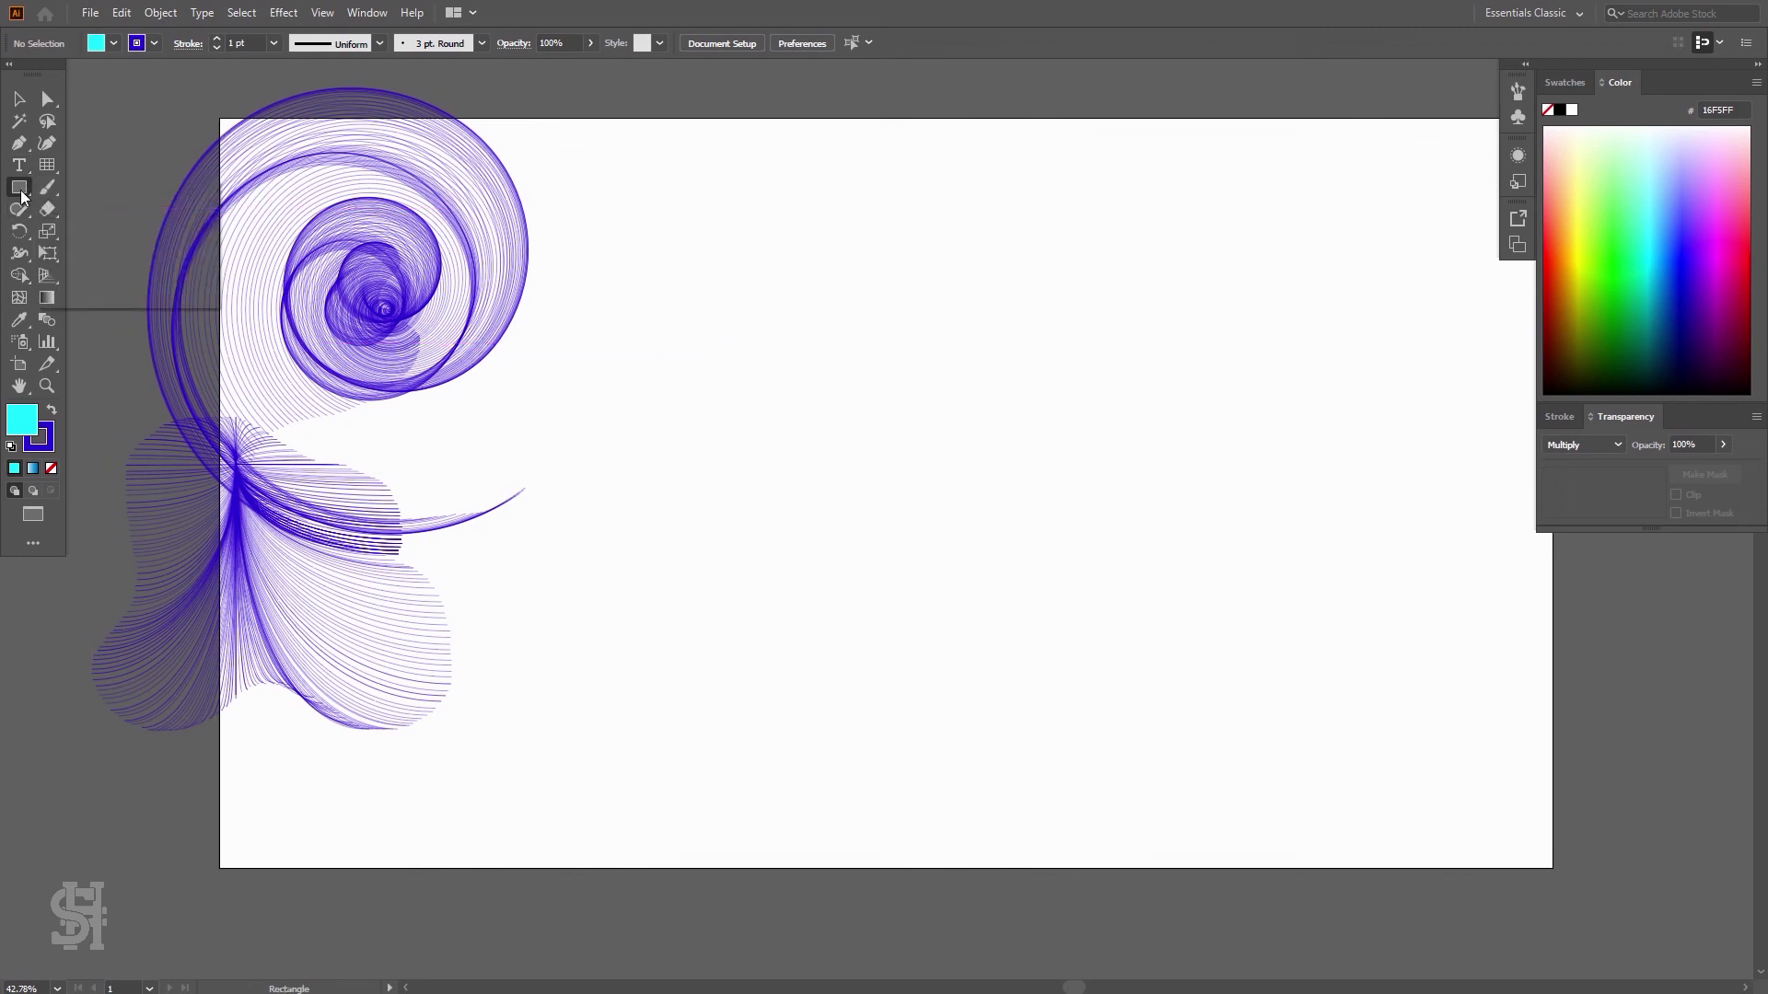
{"action": "left_click_drag", "start_coordinate": [23, 196], "coordinate": [74, 254]}
{"action": "mouse_move", "coordinate": [882, 424]}
{"action": "left_mouse_down"}
{"action": "mouse_move", "coordinate": [848, 514]}
{"action": "mouse_move", "coordinate": [916, 618]}
{"action": "mouse_move", "coordinate": [1163, 627]}
{"action": "mouse_move", "coordinate": [1275, 682]}
{"action": "mouse_move", "coordinate": [944, 922]}
{"action": "mouse_move", "coordinate": [1468, 887]}
{"action": "mouse_move", "coordinate": [1639, 619]}
{"action": "left_mouse_up"}
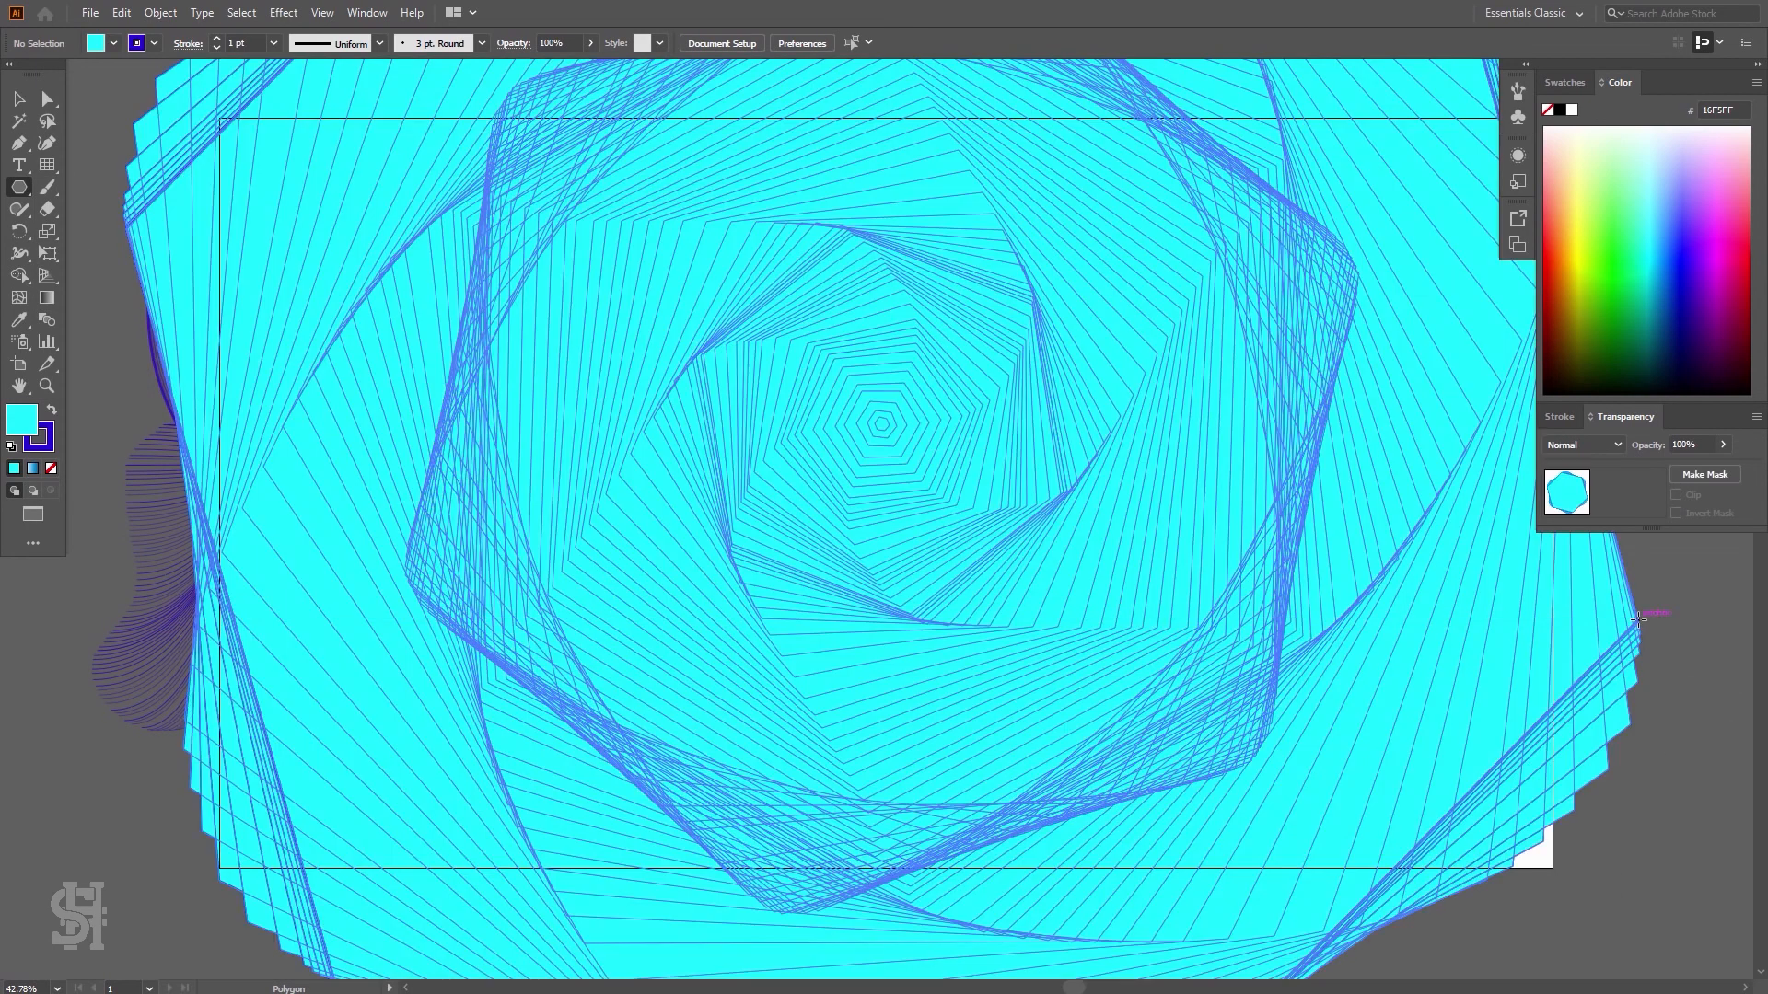
Set the fill to none, then select and delete the polygon burst
{"action": "left_click", "coordinate": [18, 99]}
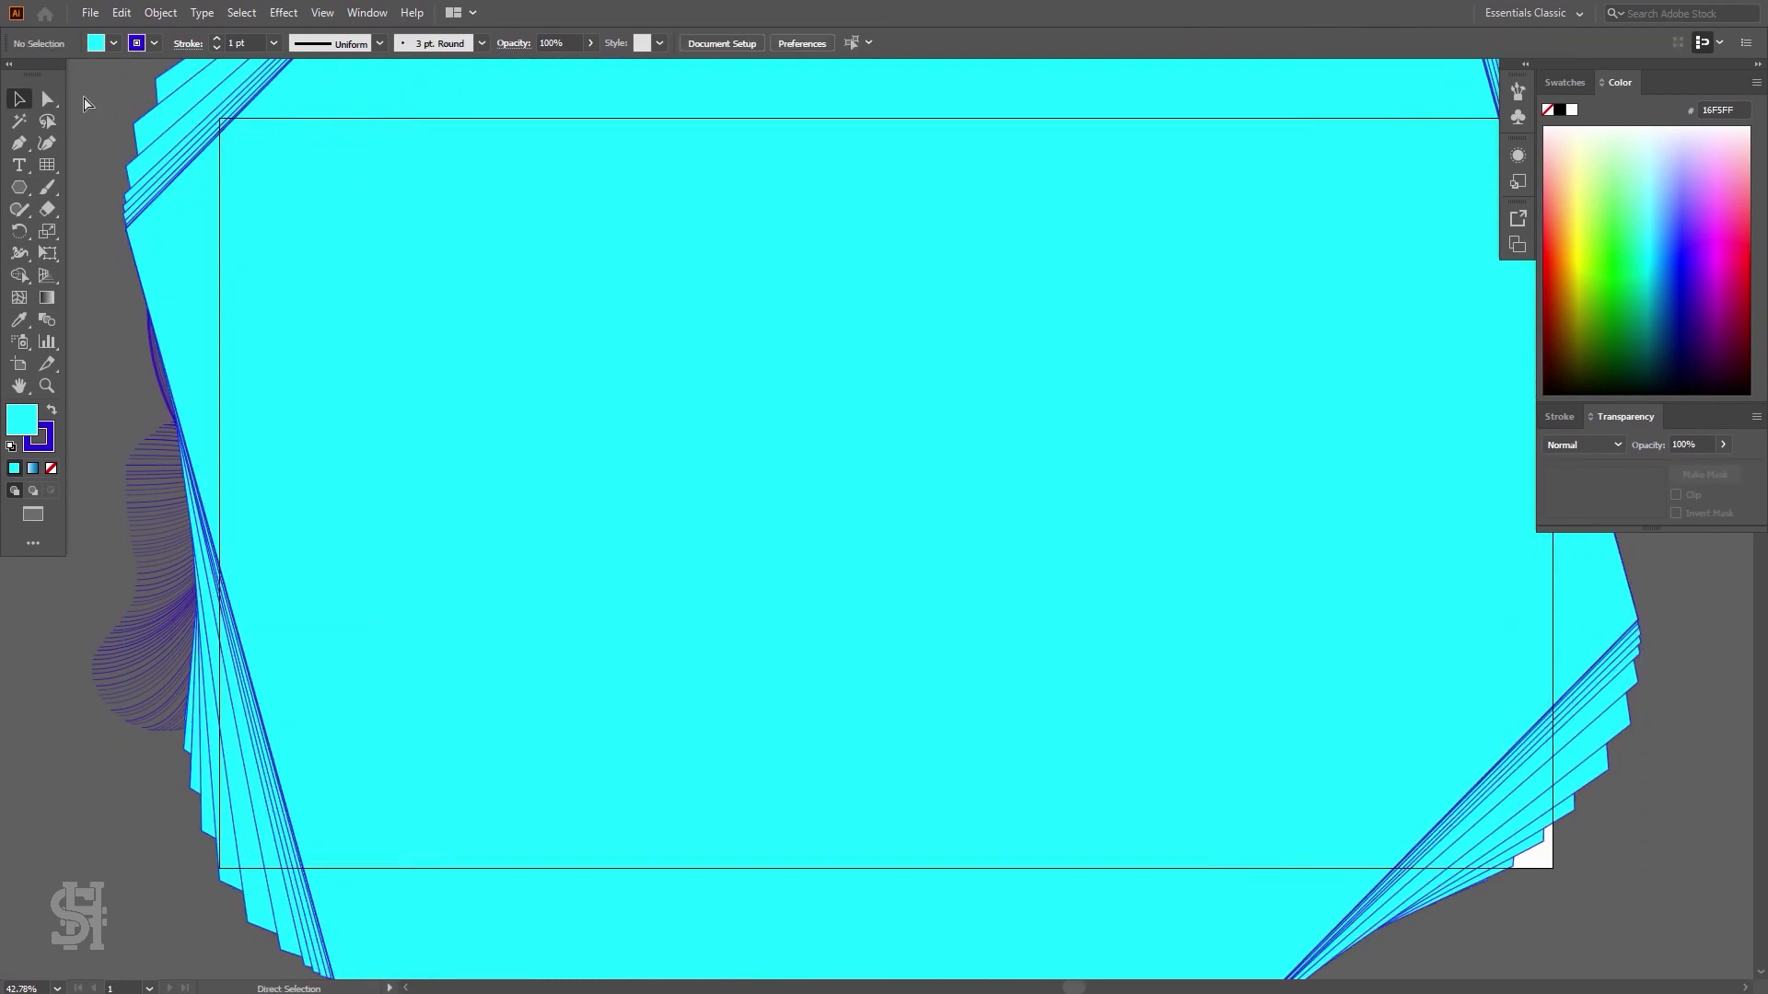
{"action": "left_click", "coordinate": [51, 468]}
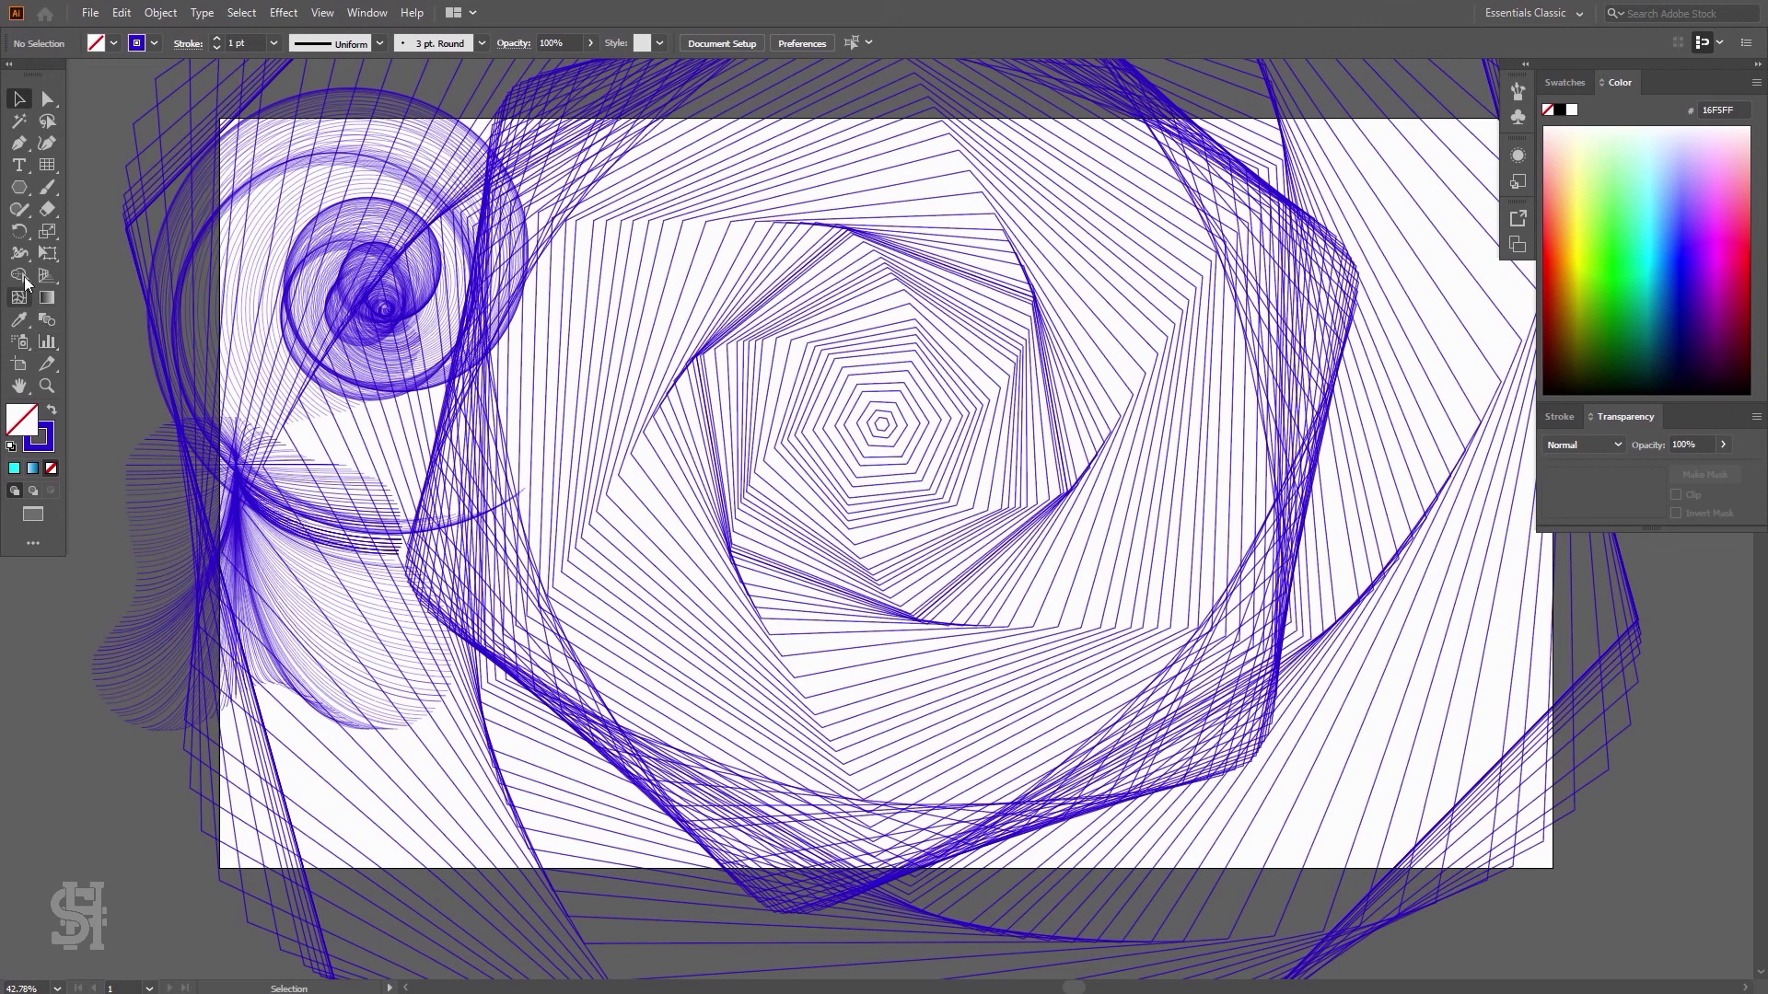
{"action": "left_click", "coordinate": [22, 189]}
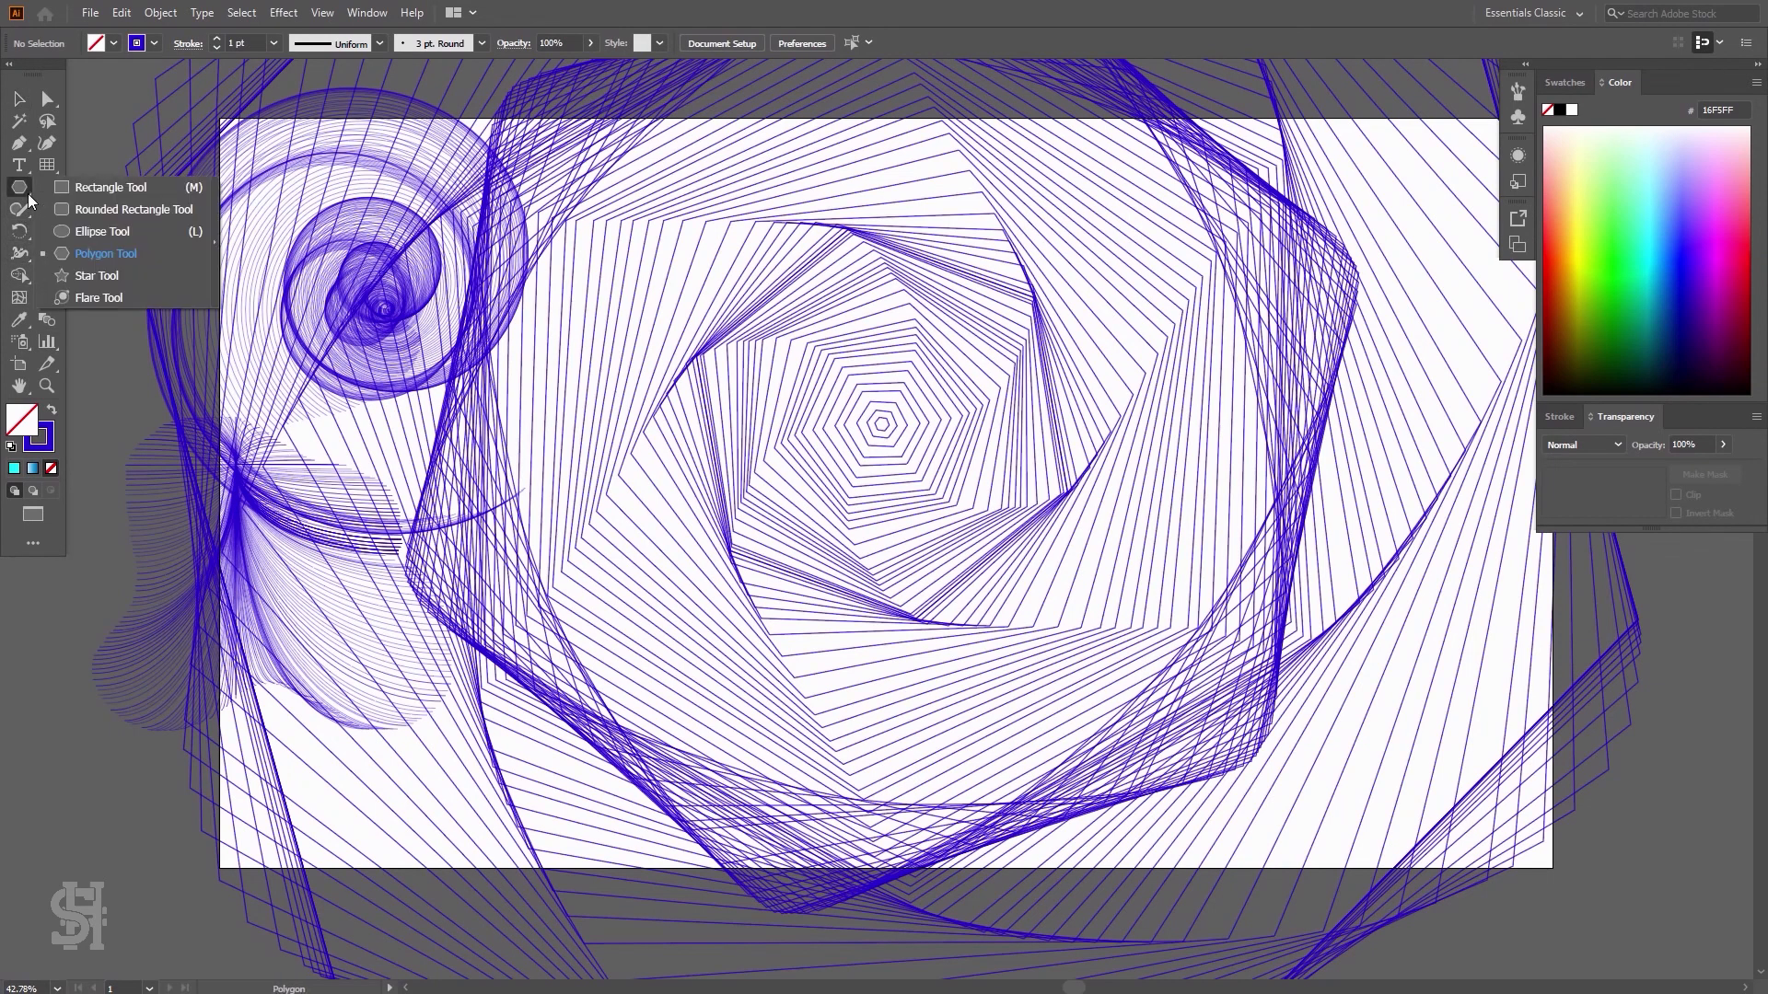
{"action": "left_click", "coordinate": [37, 103]}
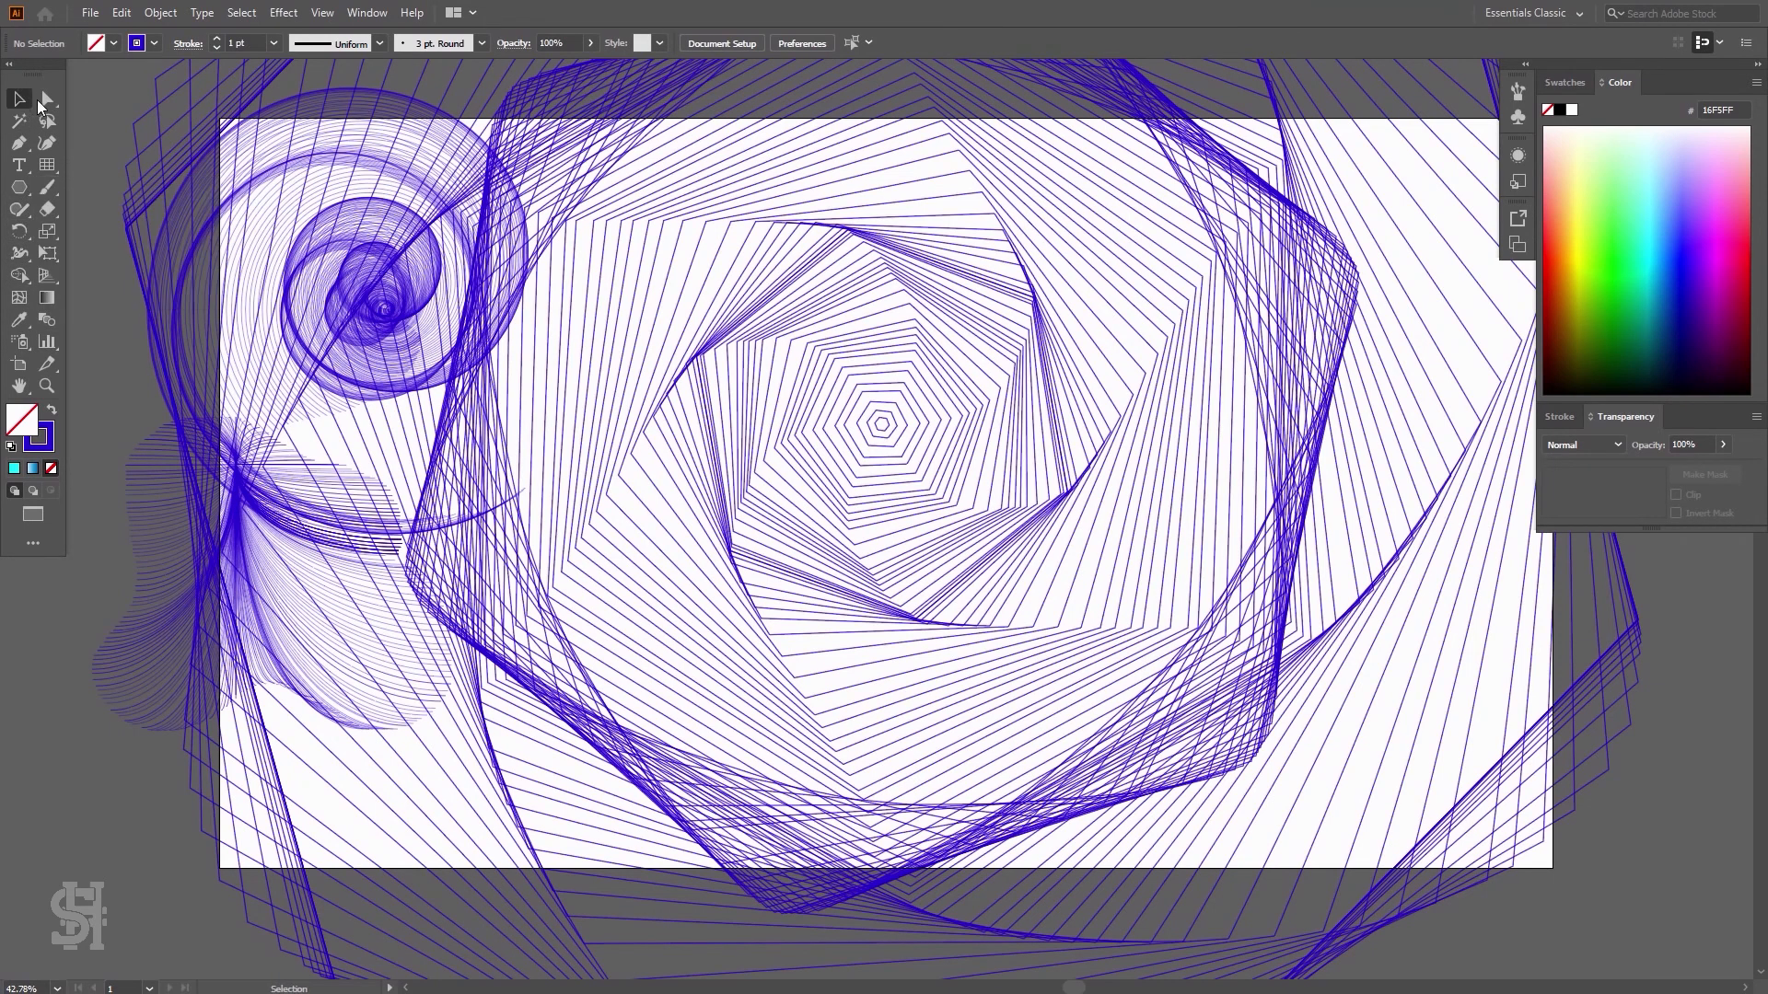
{"action": "left_click", "coordinate": [726, 394]}
{"action": "key", "text": "Delete"}
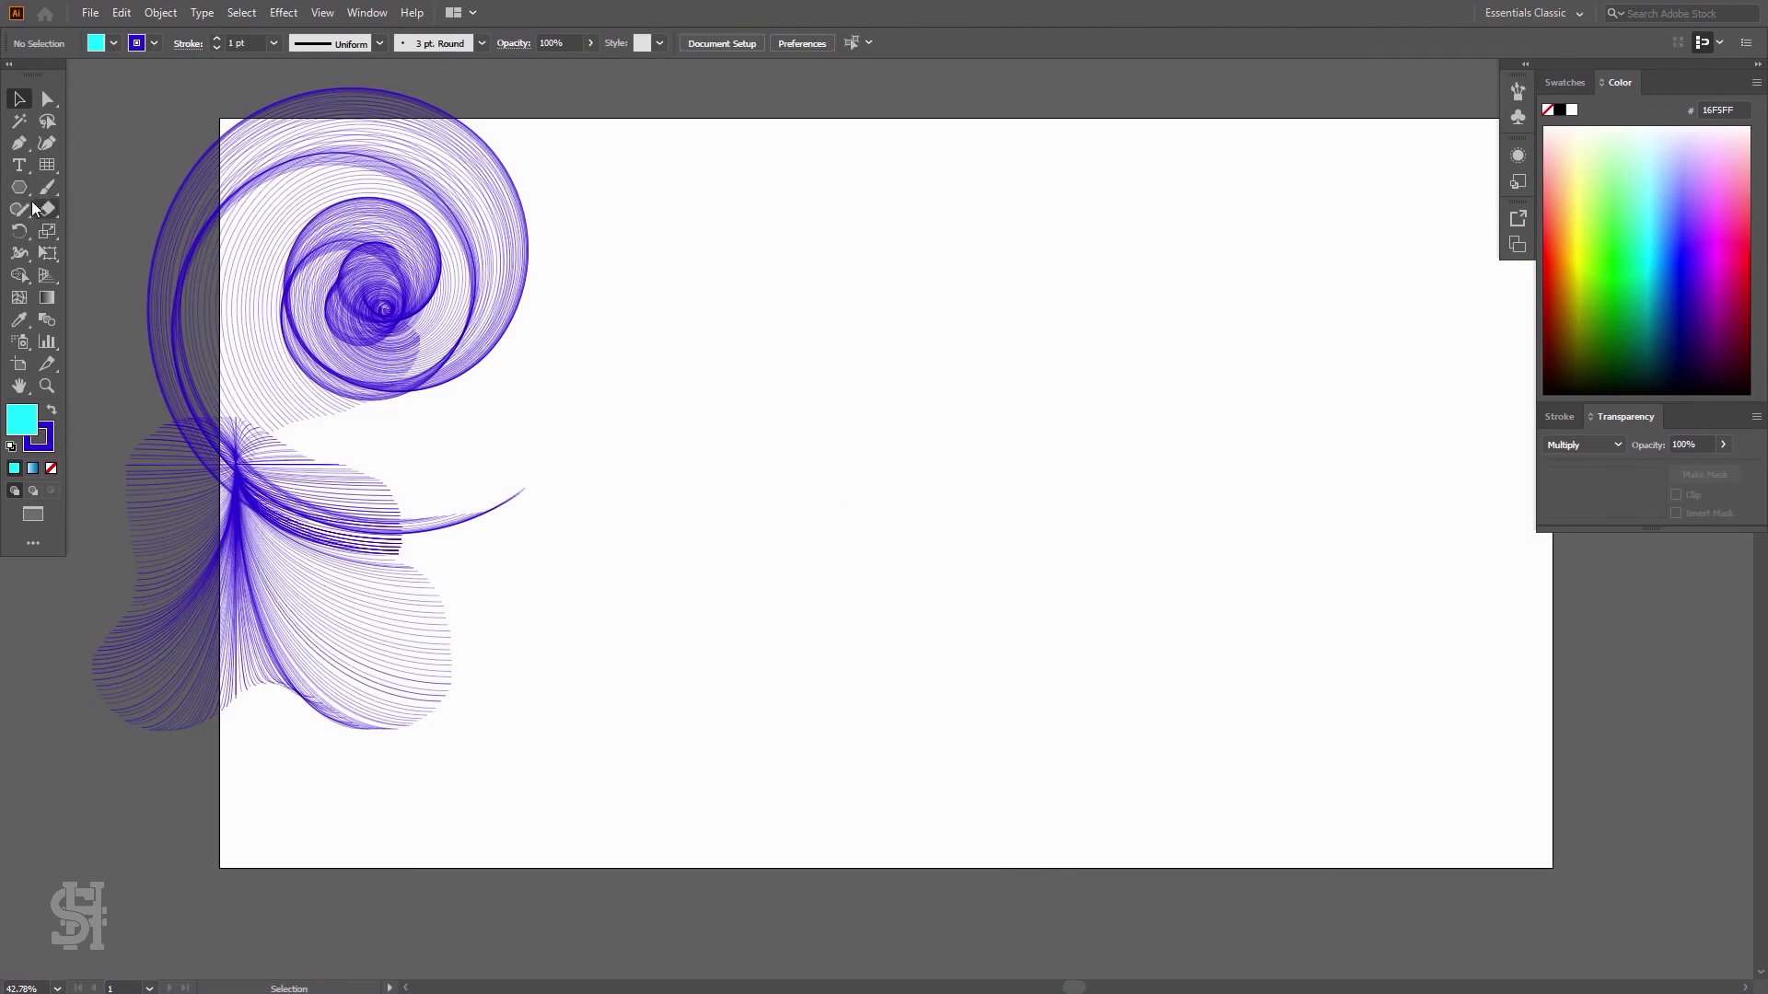
Draw a tilde-key burst of lines with the Line Segment tool in the middle of the artboard
{"action": "left_click_drag", "start_coordinate": [21, 188], "coordinate": [74, 190]}
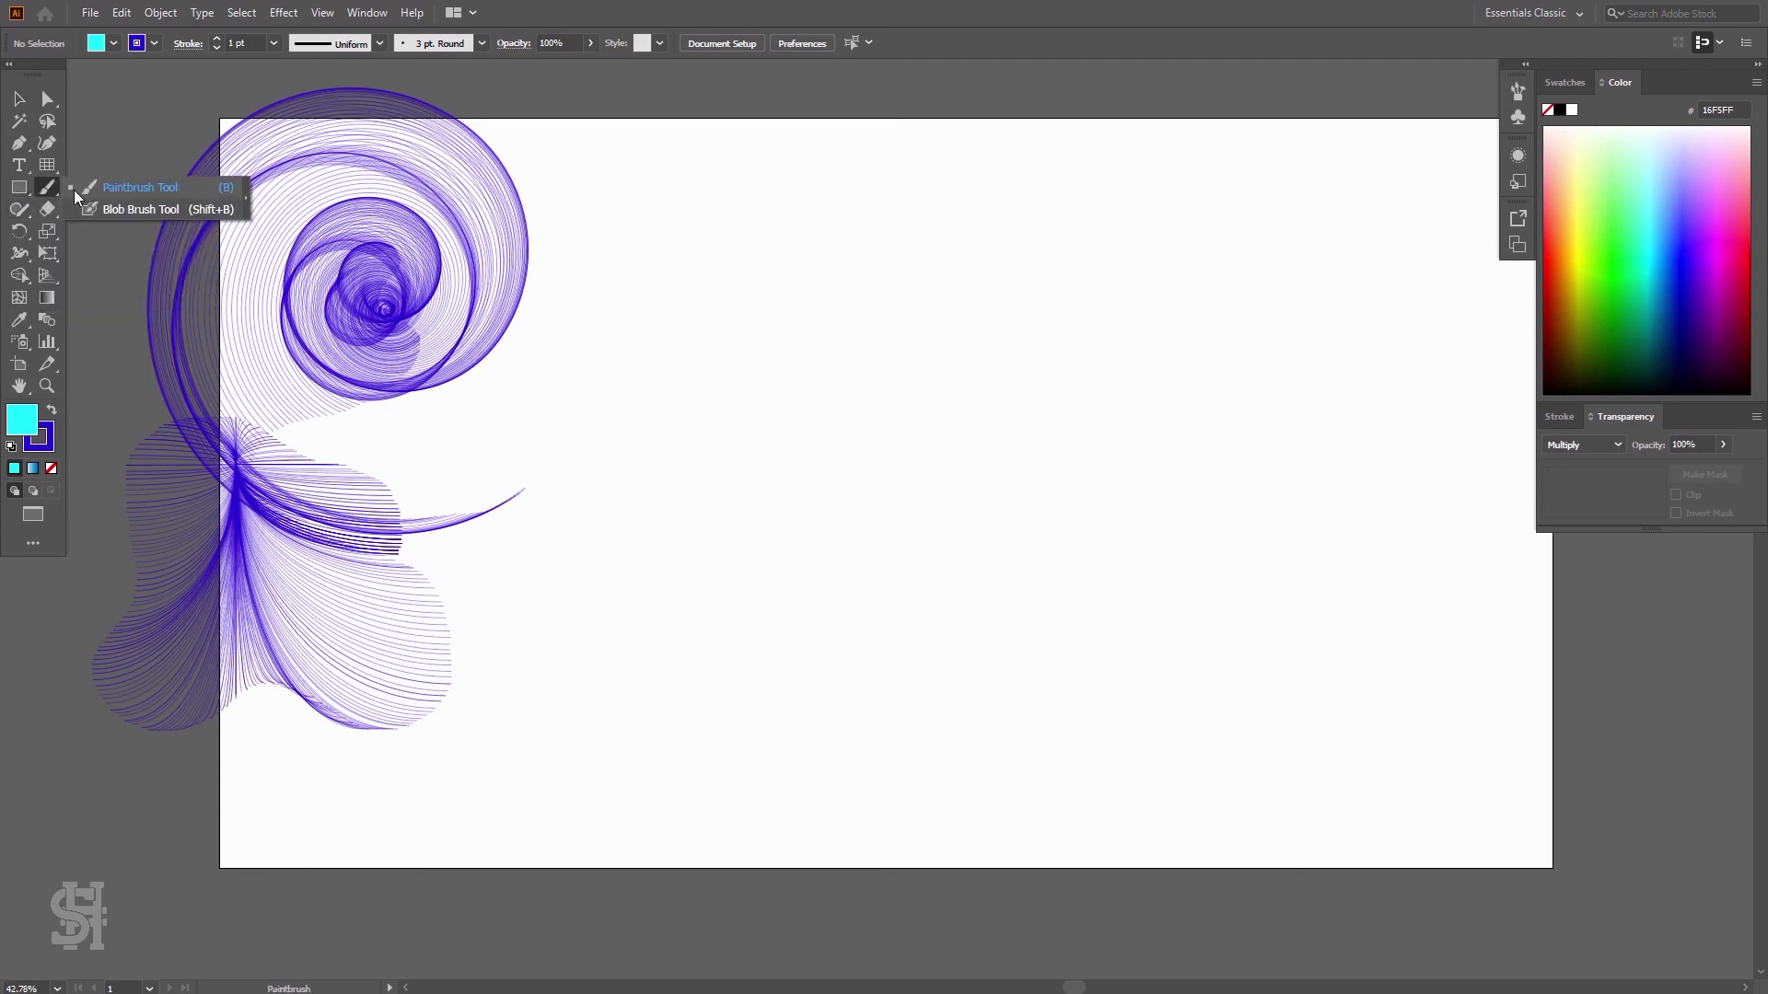
{"action": "left_click", "coordinate": [50, 149]}
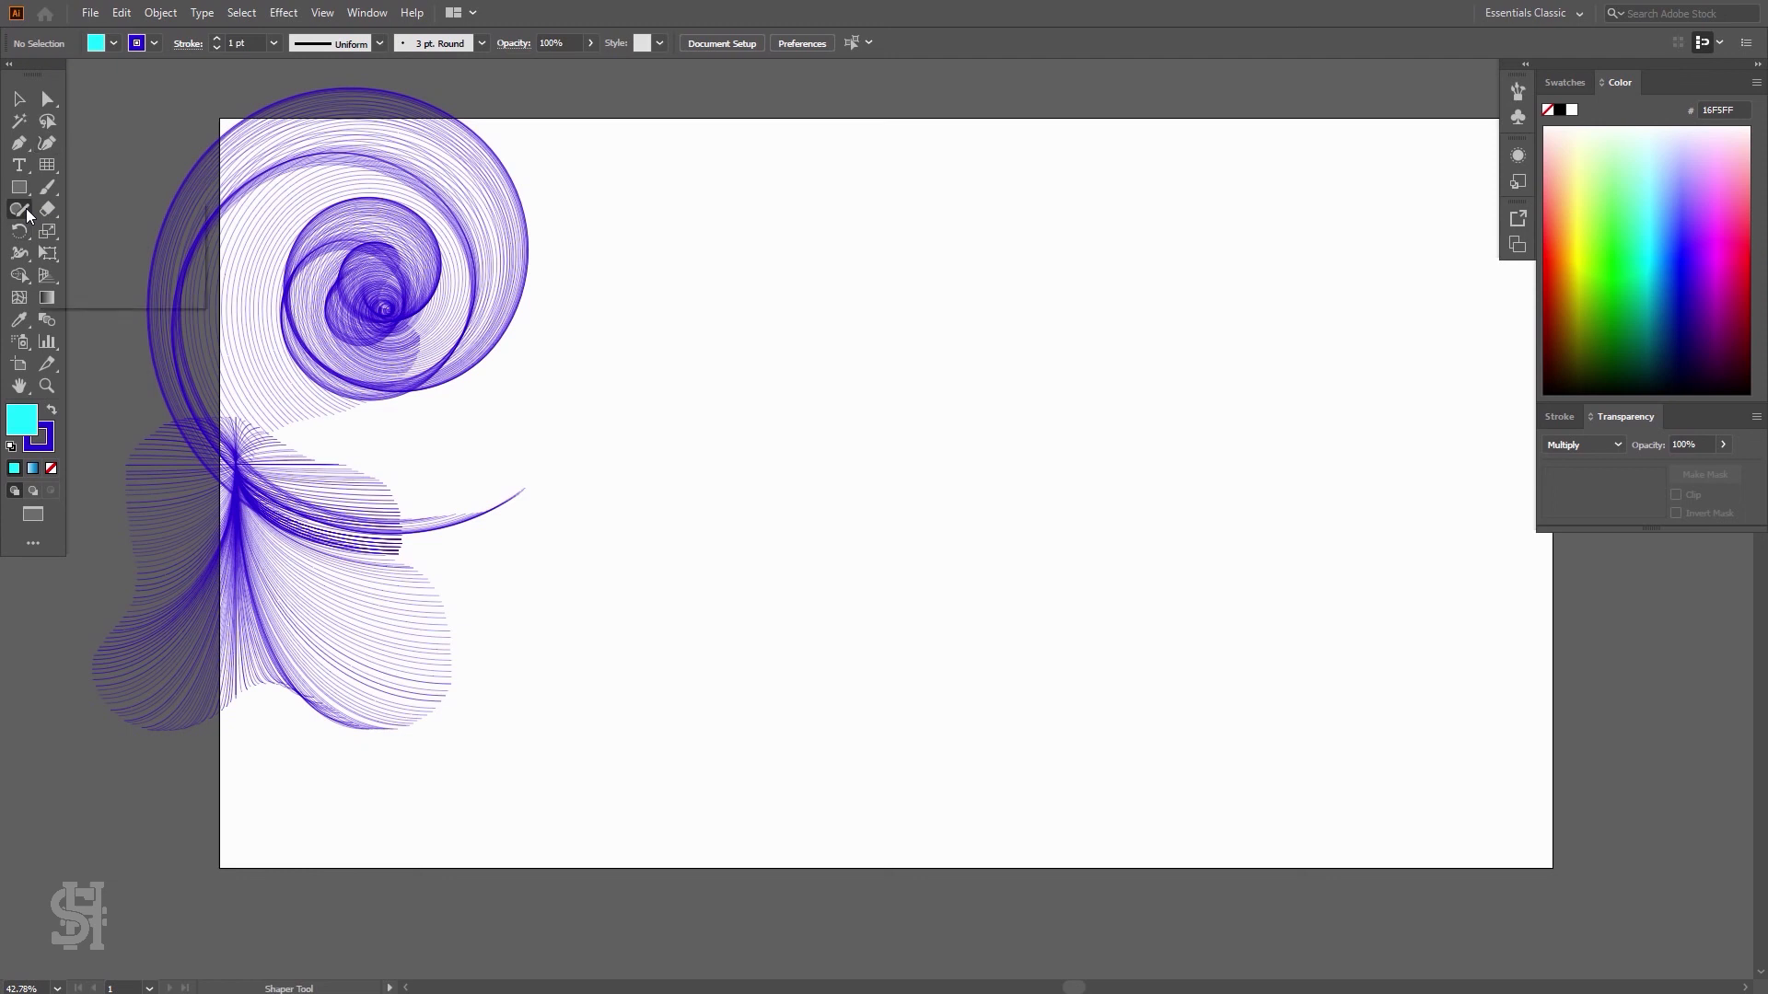
{"action": "left_click_drag", "start_coordinate": [19, 177], "coordinate": [20, 175]}
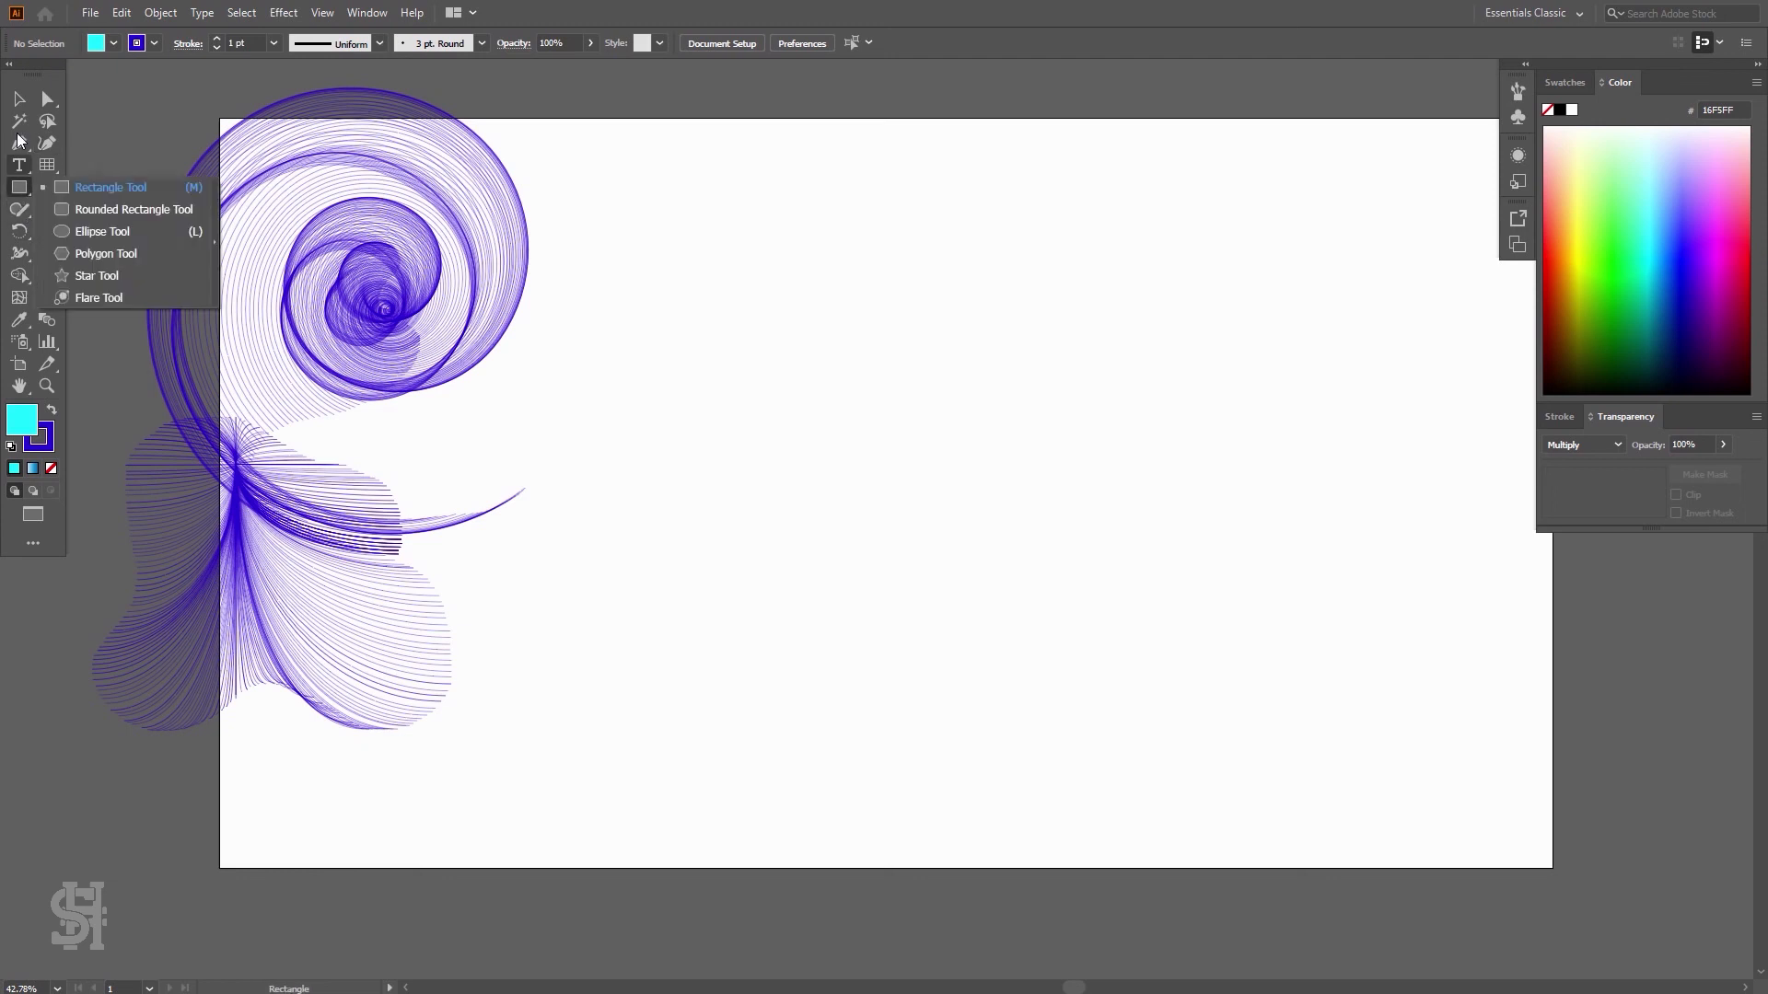
{"action": "left_click", "coordinate": [25, 149]}
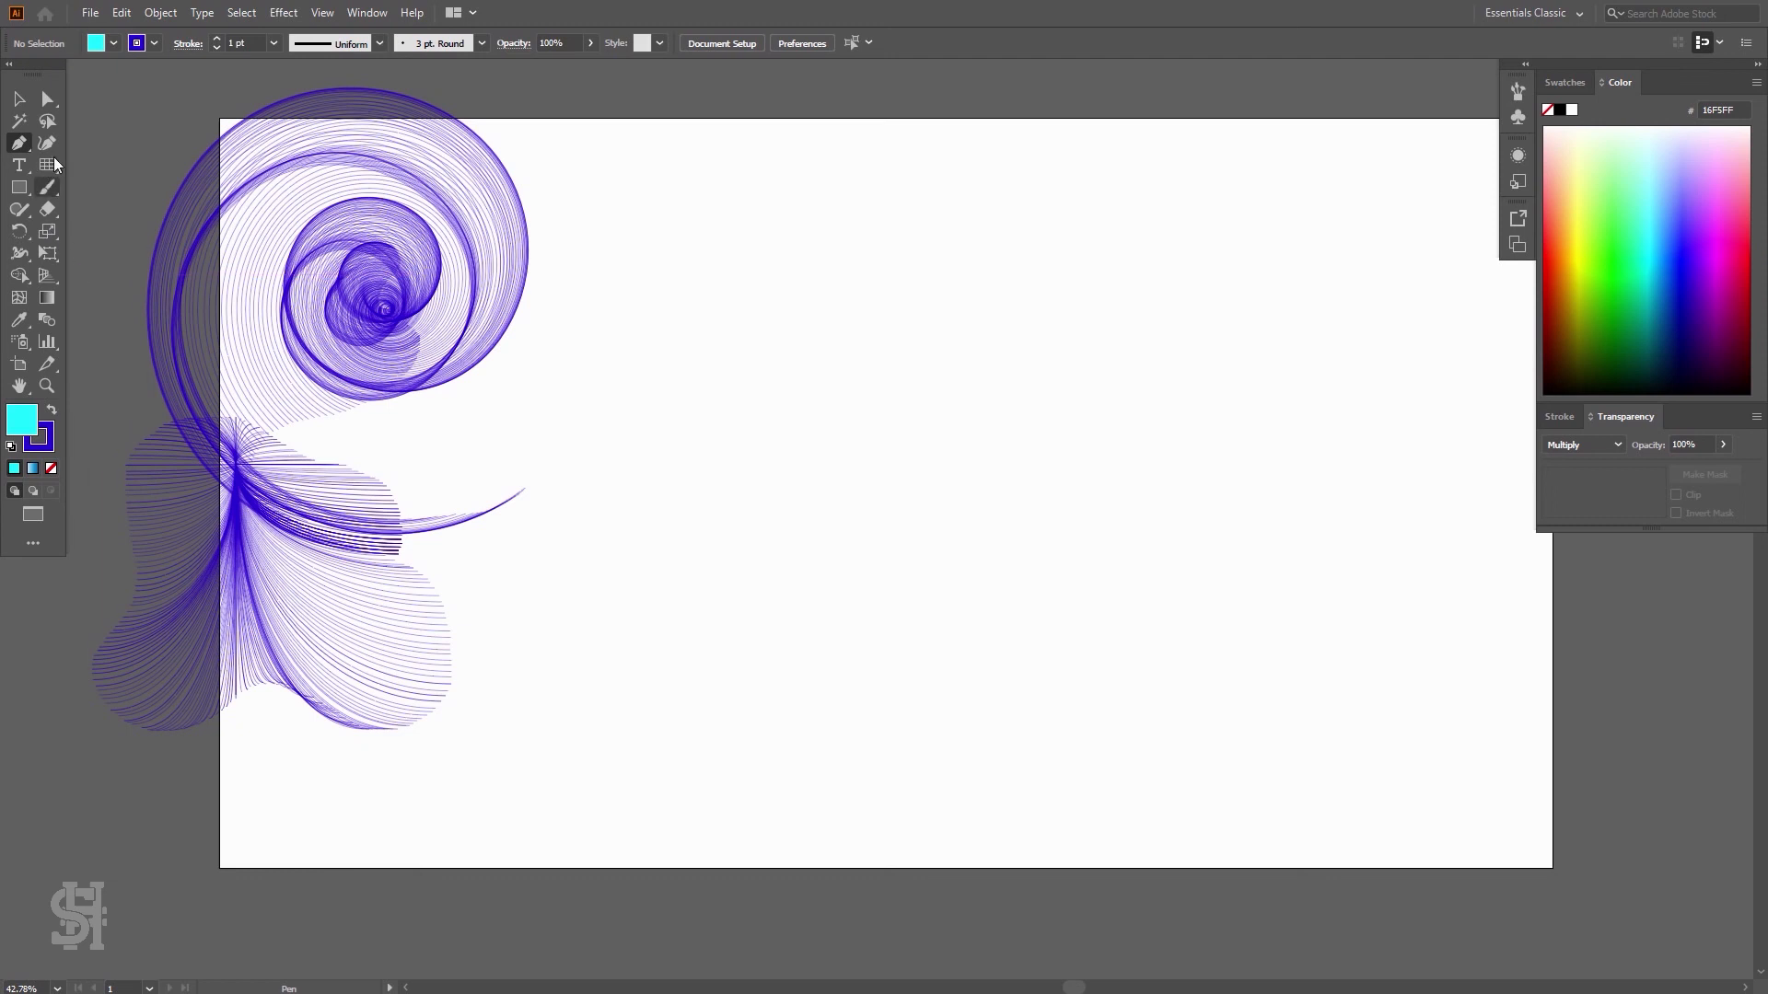
{"action": "left_click_drag", "start_coordinate": [55, 160], "coordinate": [90, 164]}
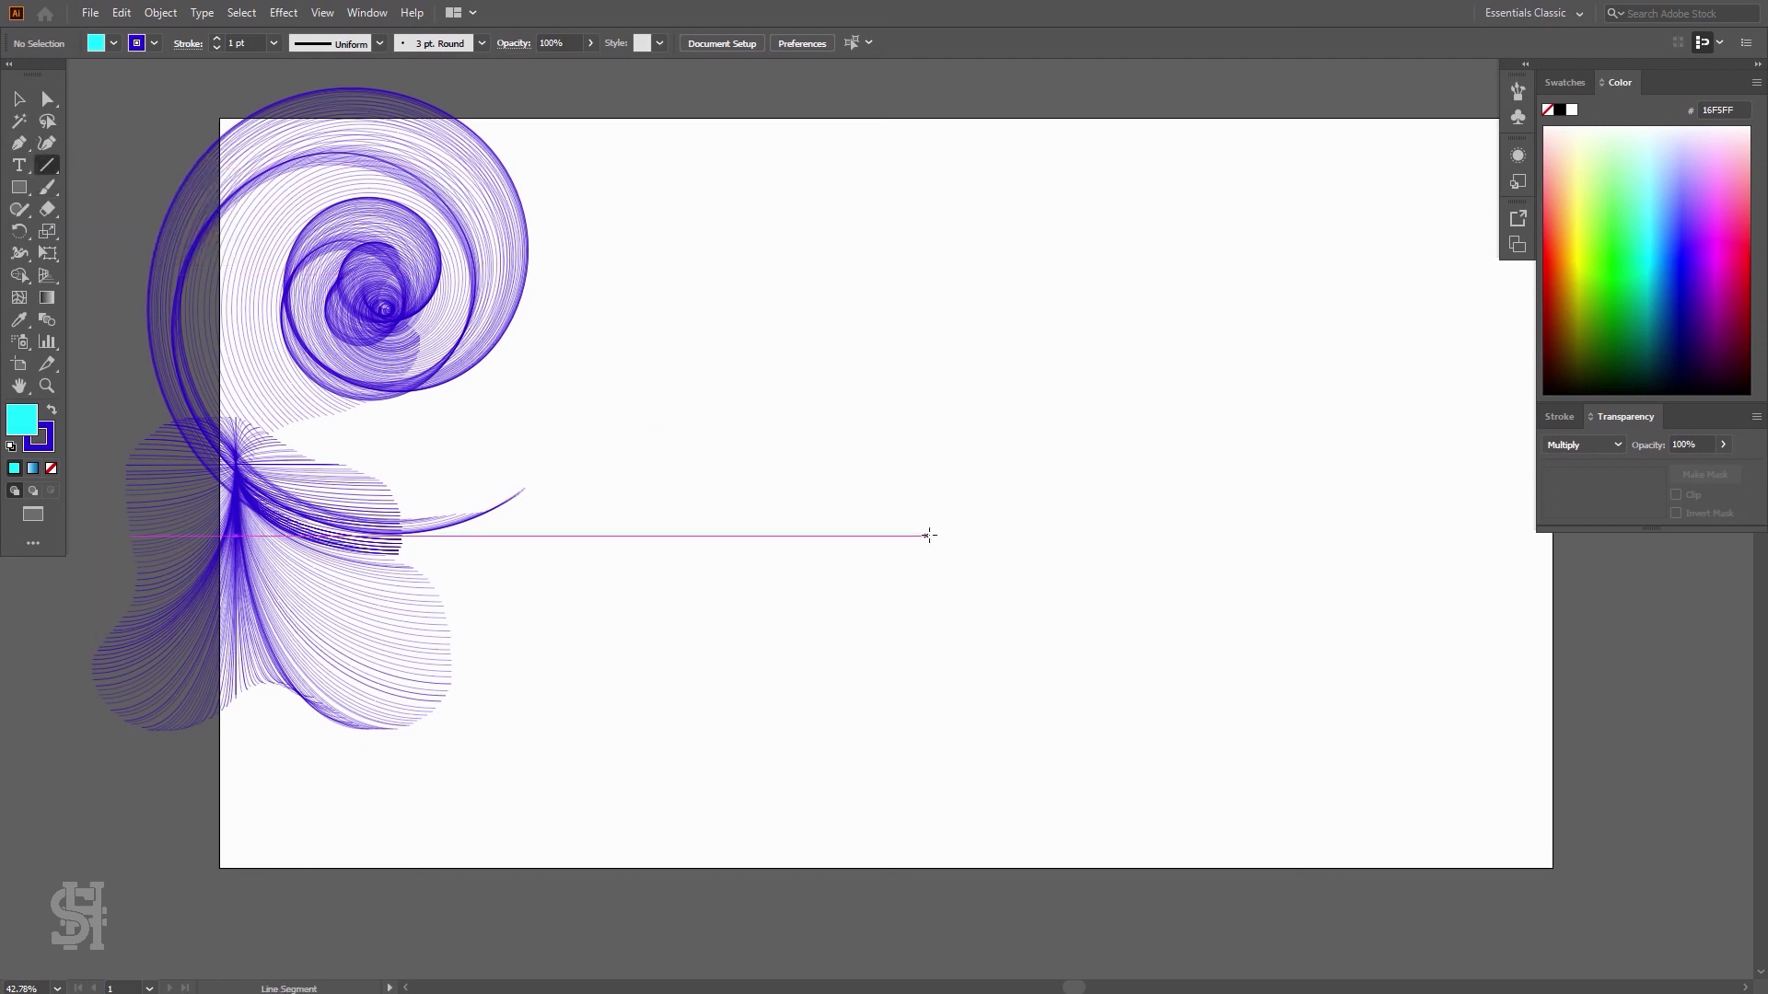
{"action": "mouse_move", "coordinate": [762, 369]}
{"action": "left_mouse_down"}
{"action": "mouse_move", "coordinate": [776, 501]}
{"action": "mouse_move", "coordinate": [828, 625]}
{"action": "mouse_move", "coordinate": [944, 686]}
{"action": "mouse_move", "coordinate": [1001, 578]}
{"action": "mouse_move", "coordinate": [1010, 413]}
{"action": "mouse_move", "coordinate": [1102, 245]}
{"action": "mouse_move", "coordinate": [953, 143]}
{"action": "mouse_move", "coordinate": [576, 395]}
{"action": "mouse_move", "coordinate": [551, 525]}
{"action": "mouse_move", "coordinate": [647, 570]}
{"action": "mouse_move", "coordinate": [845, 515]}
{"action": "left_mouse_up"}
{"action": "key", "text": "ctrl+z"}
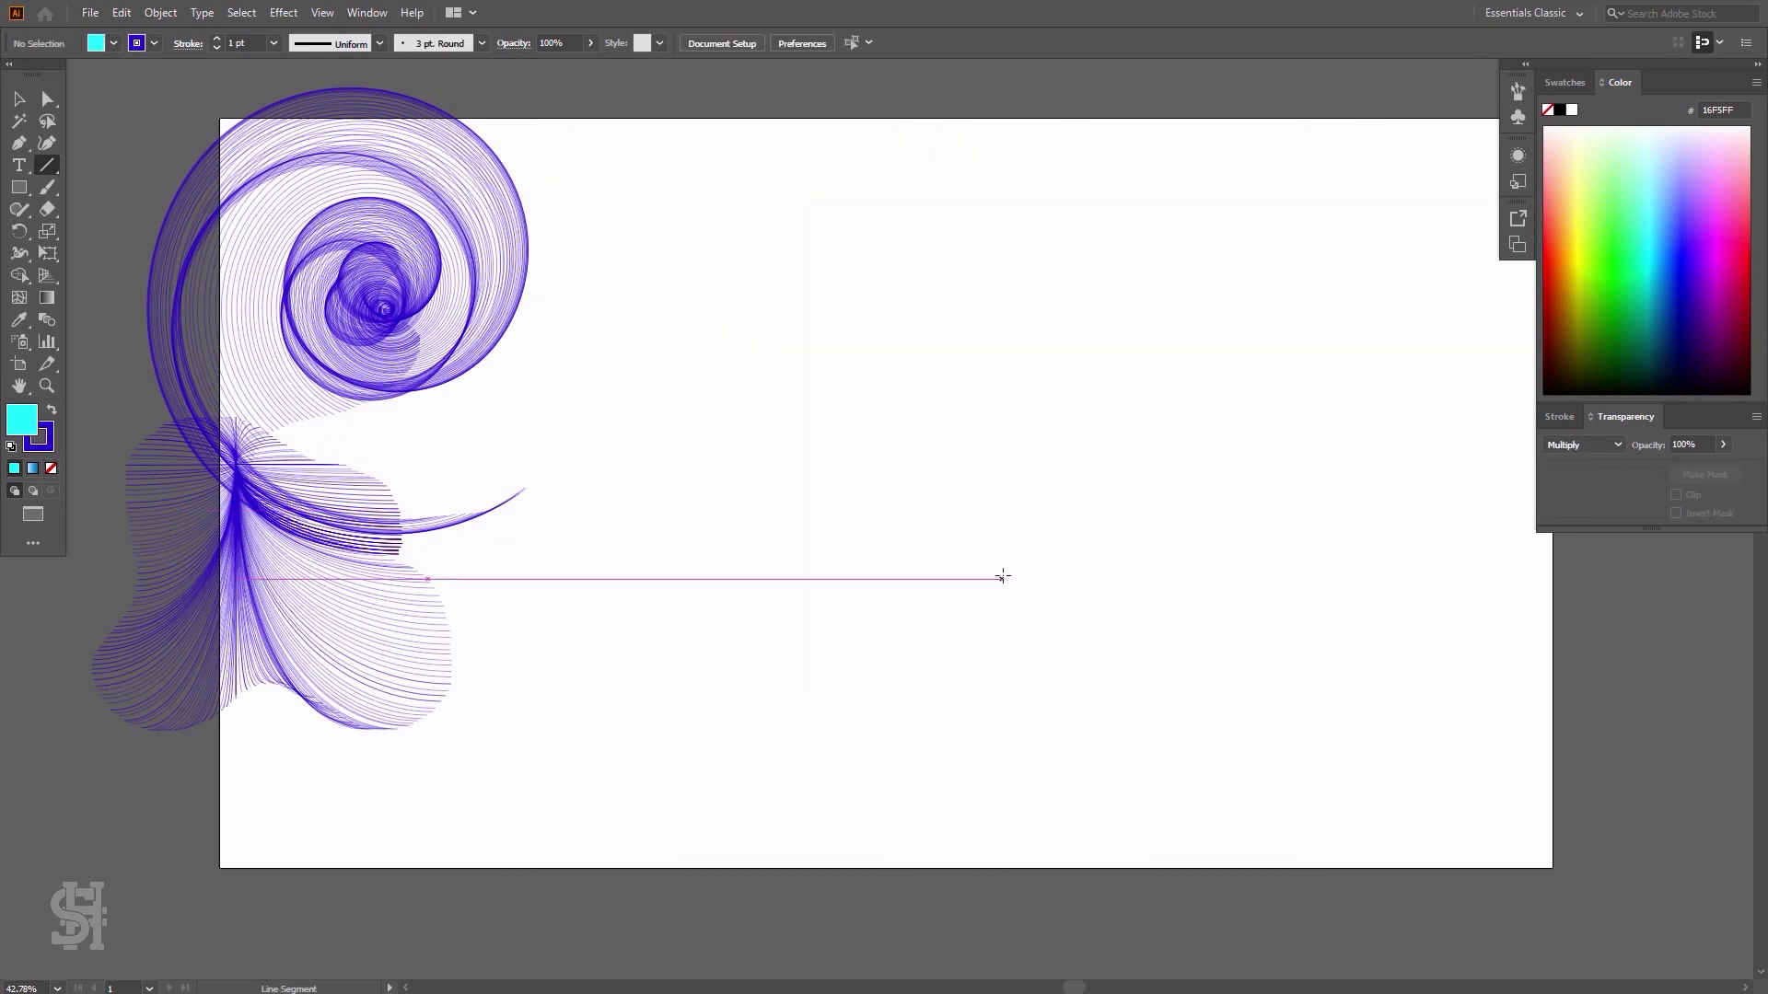
{"action": "mouse_move", "coordinate": [909, 393]}
{"action": "left_mouse_down"}
{"action": "mouse_move", "coordinate": [837, 265]}
{"action": "mouse_move", "coordinate": [775, 221]}
{"action": "mouse_move", "coordinate": [710, 230]}
{"action": "mouse_move", "coordinate": [672, 262]}
{"action": "mouse_move", "coordinate": [643, 389]}
{"action": "mouse_move", "coordinate": [729, 548]}
{"action": "mouse_move", "coordinate": [712, 710]}
{"action": "mouse_move", "coordinate": [795, 753]}
{"action": "mouse_move", "coordinate": [885, 732]}
{"action": "mouse_move", "coordinate": [1047, 749]}
{"action": "mouse_move", "coordinate": [1076, 675]}
{"action": "mouse_move", "coordinate": [1031, 536]}
{"action": "mouse_move", "coordinate": [1052, 473]}
{"action": "mouse_move", "coordinate": [1157, 338]}
{"action": "mouse_move", "coordinate": [1137, 269]}
{"action": "mouse_move", "coordinate": [1070, 213]}
{"action": "mouse_move", "coordinate": [1018, 207]}
{"action": "mouse_move", "coordinate": [959, 226]}
{"action": "mouse_move", "coordinate": [888, 318]}
{"action": "left_mouse_up"}
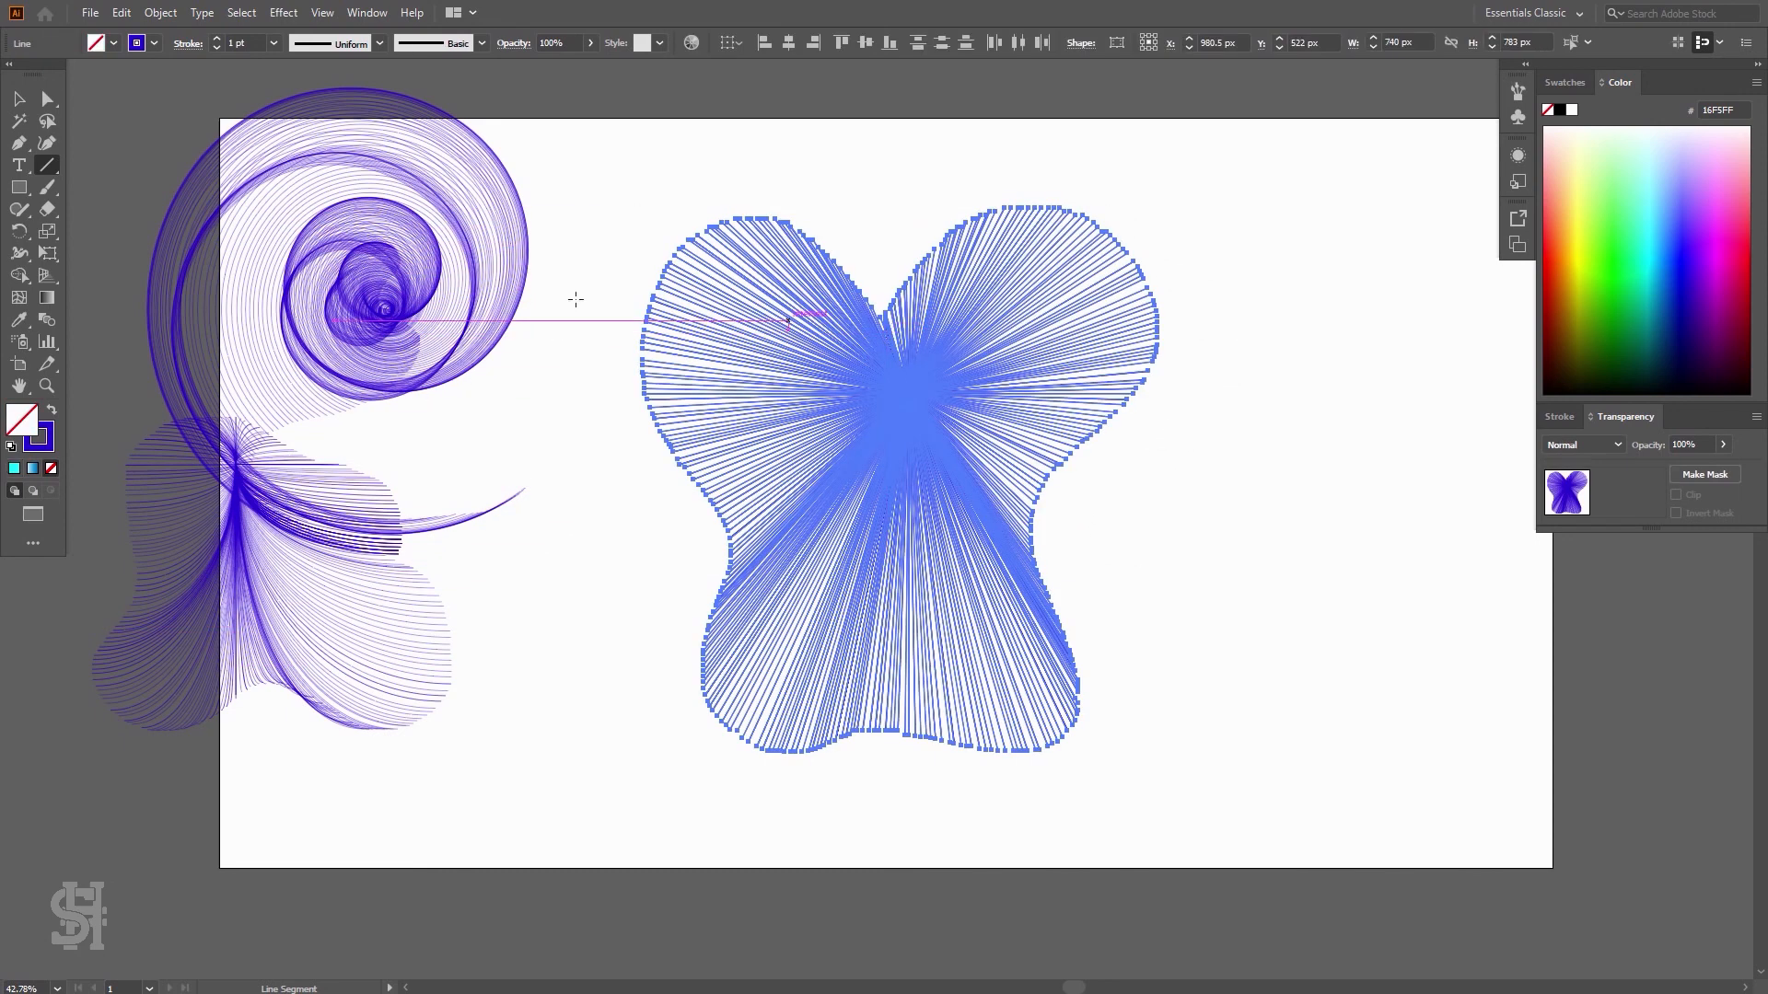
Select and delete the line burst
{"action": "left_click", "coordinate": [19, 98]}
{"action": "left_click", "coordinate": [723, 159]}
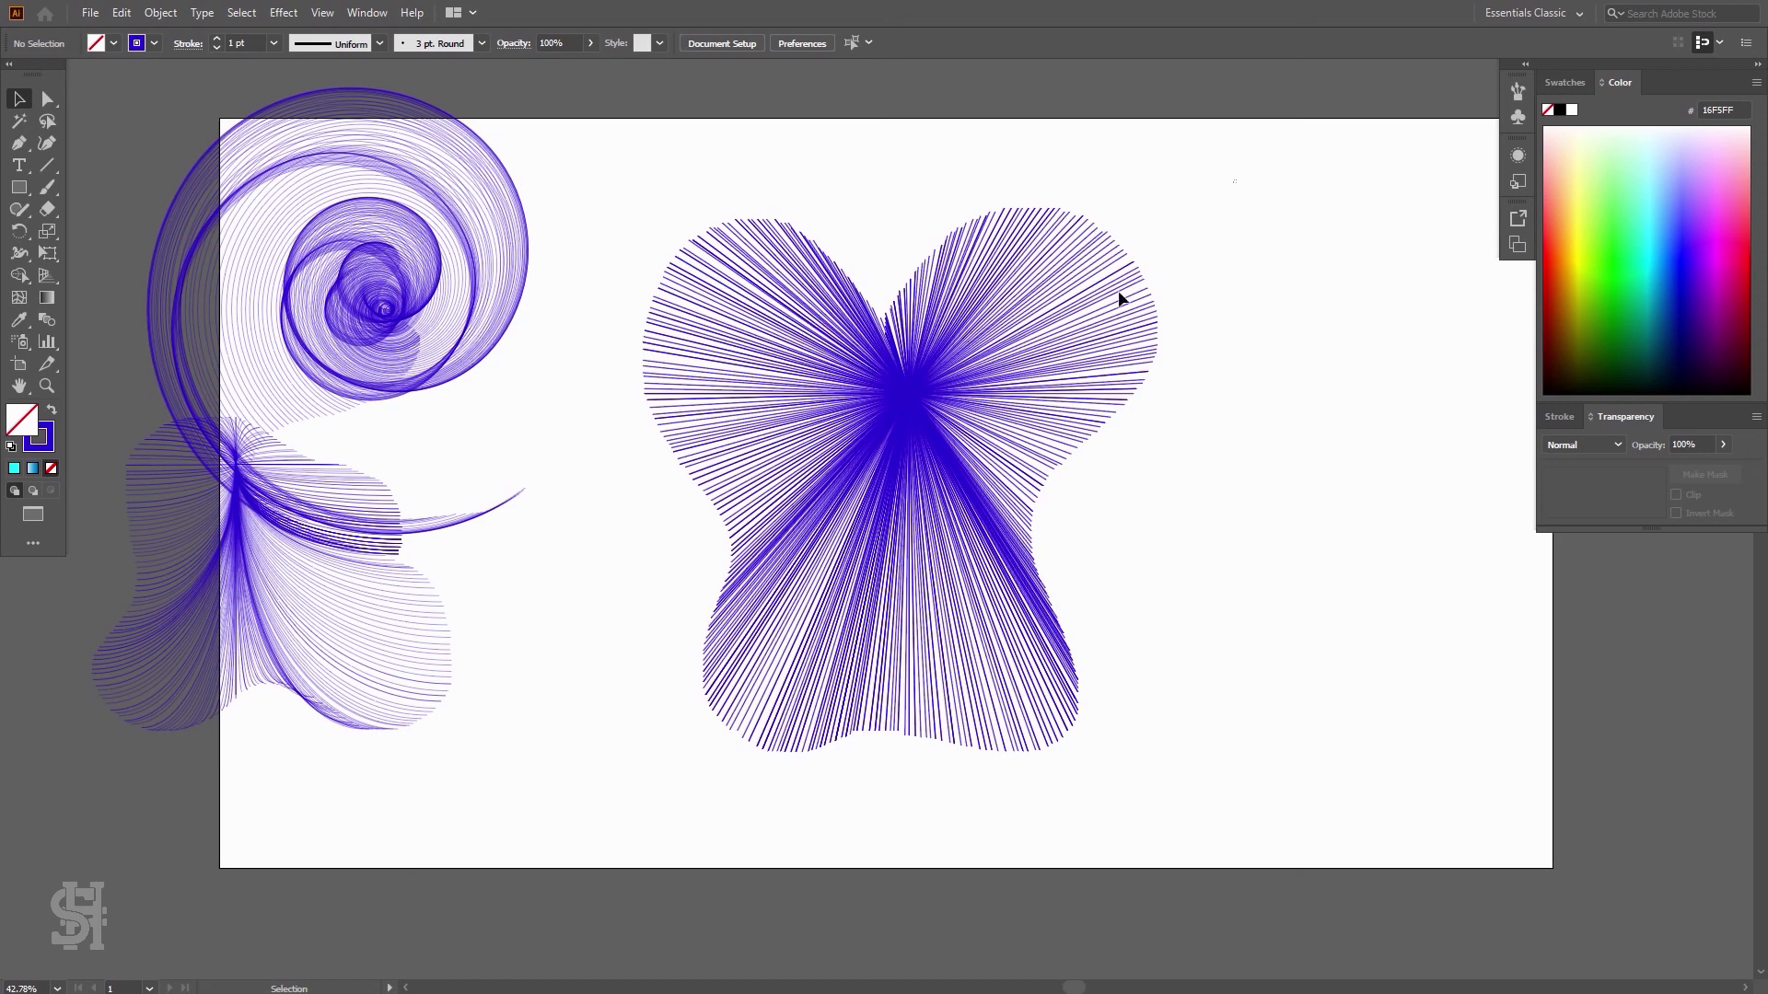
{"action": "left_click_drag", "start_coordinate": [1236, 180], "coordinate": [635, 844]}
{"action": "key", "text": "Delete"}
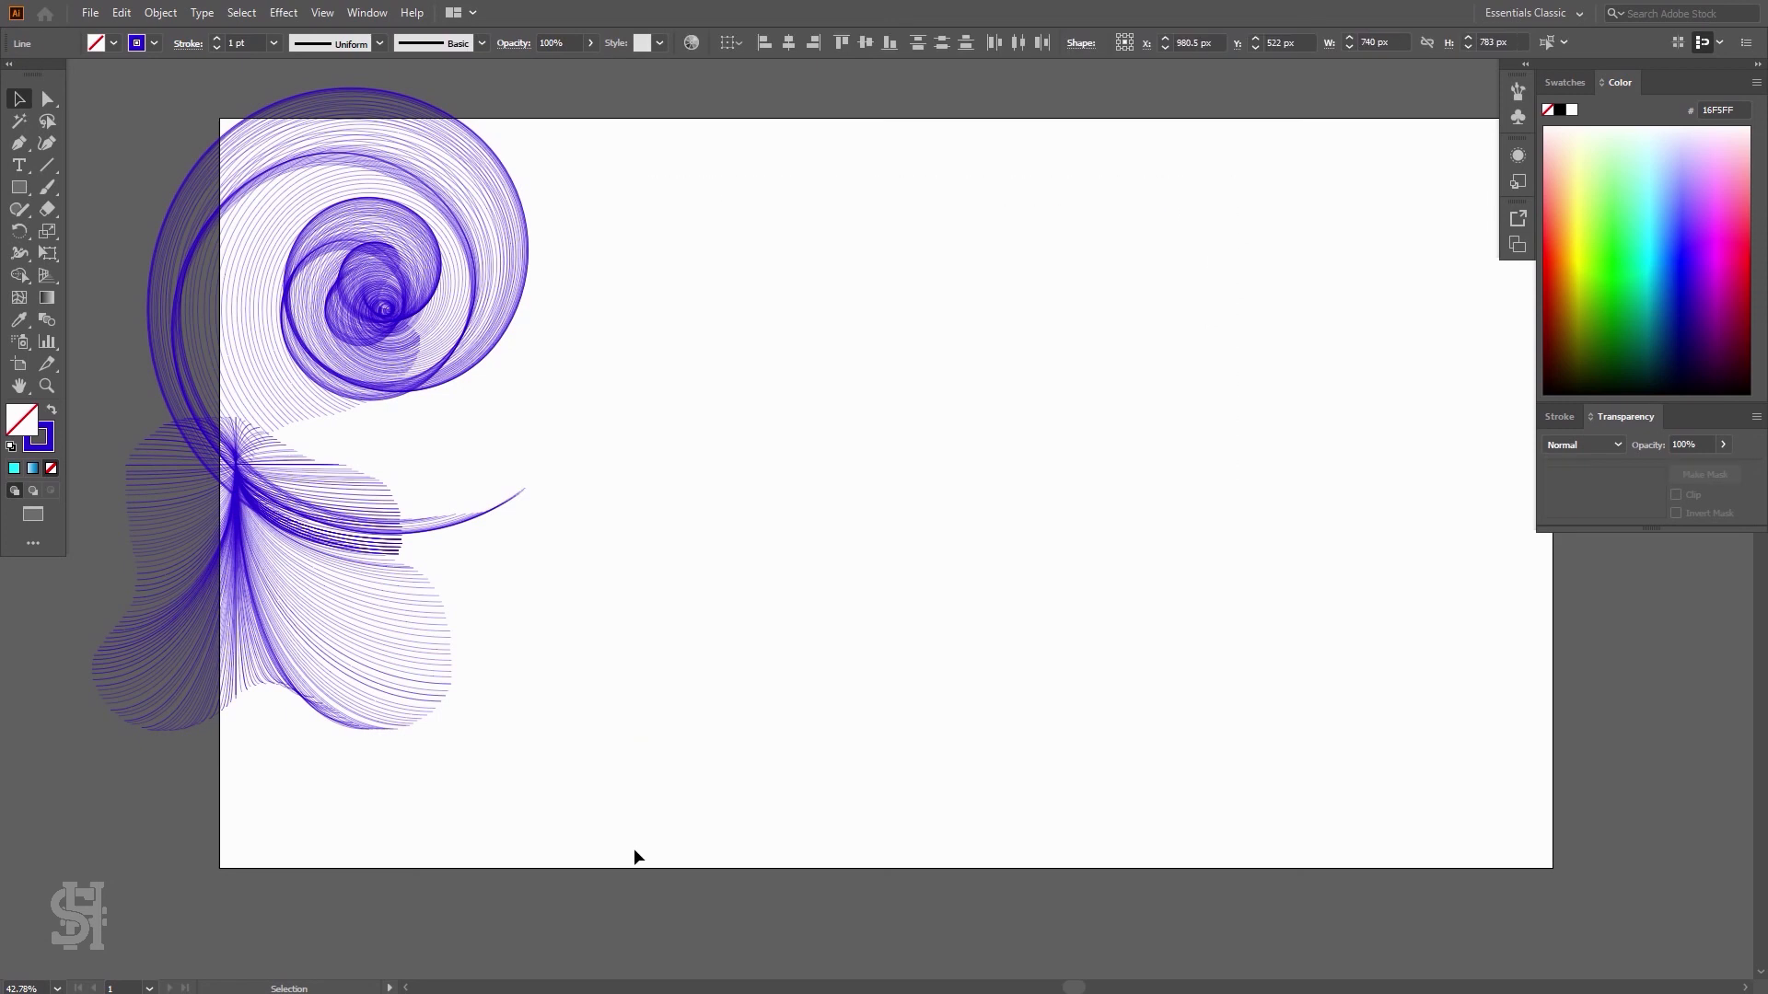
Move the fan-shaped burst to the artboard's lower right corner
{"action": "left_click_drag", "start_coordinate": [368, 615], "coordinate": [1418, 670]}
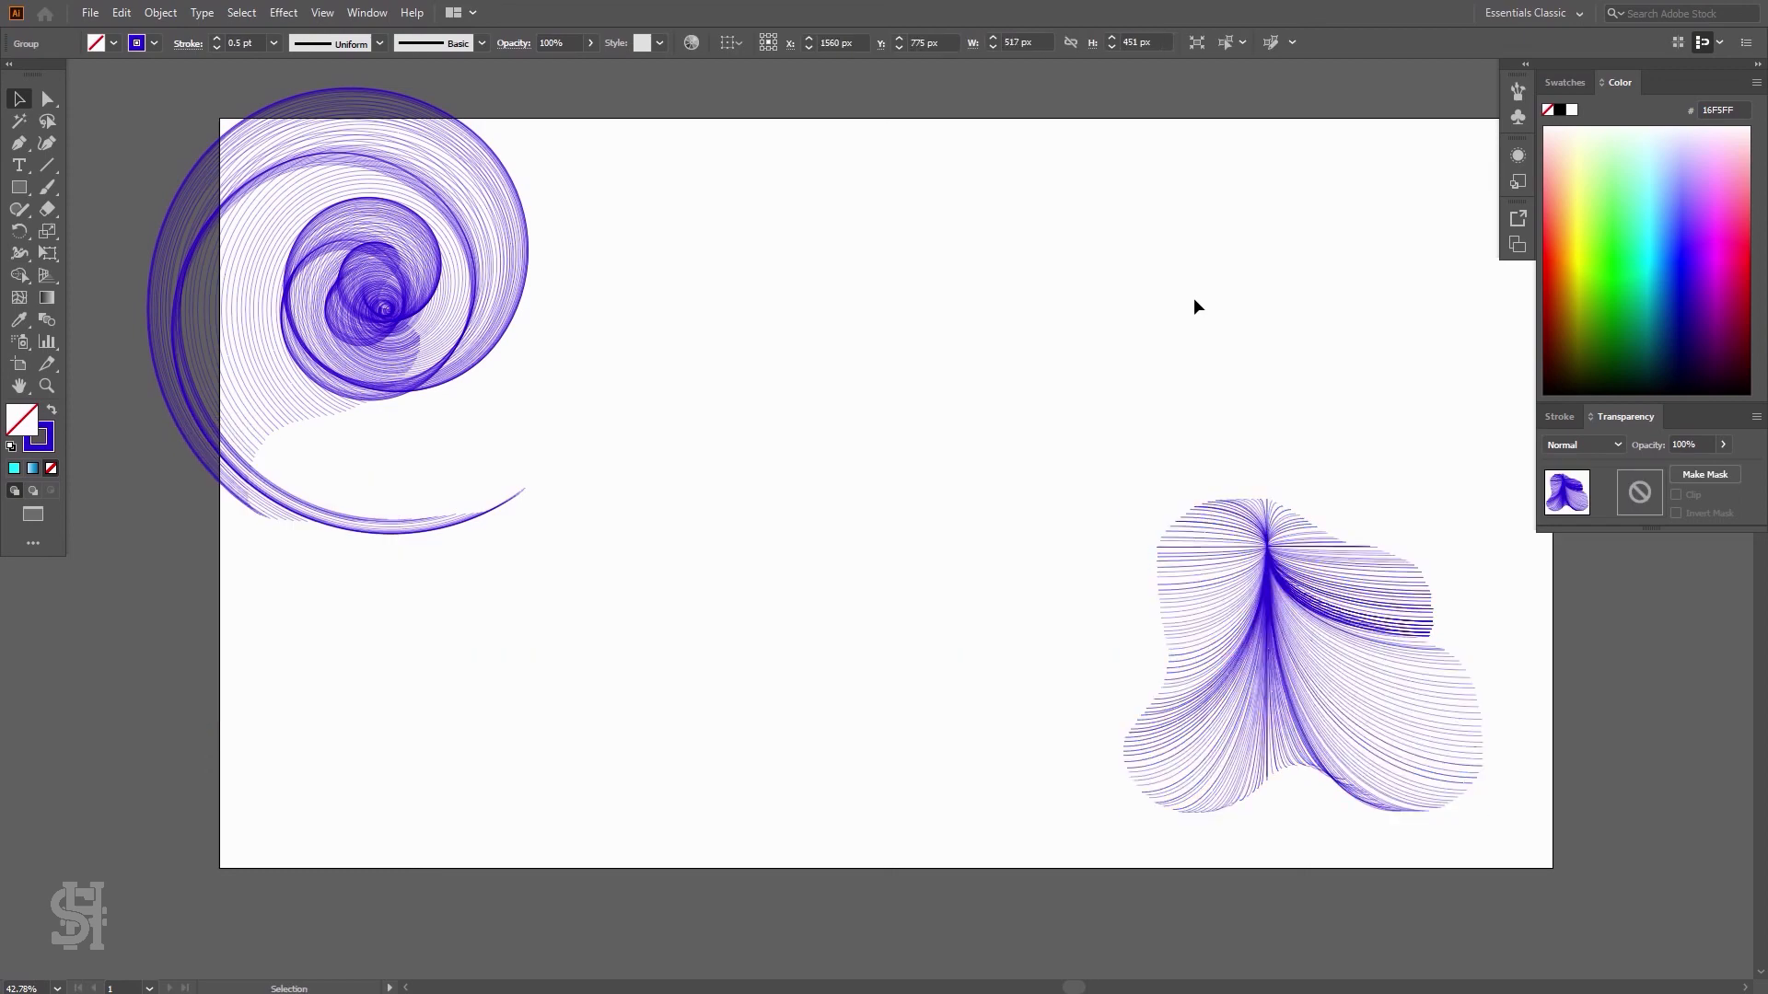
{"action": "left_click", "coordinate": [1194, 306]}
Move the spiral burst toward the centre and enlarge it by its corner handle
{"action": "left_click_drag", "start_coordinate": [443, 316], "coordinate": [566, 380]}
{"action": "left_click", "coordinate": [969, 385]}
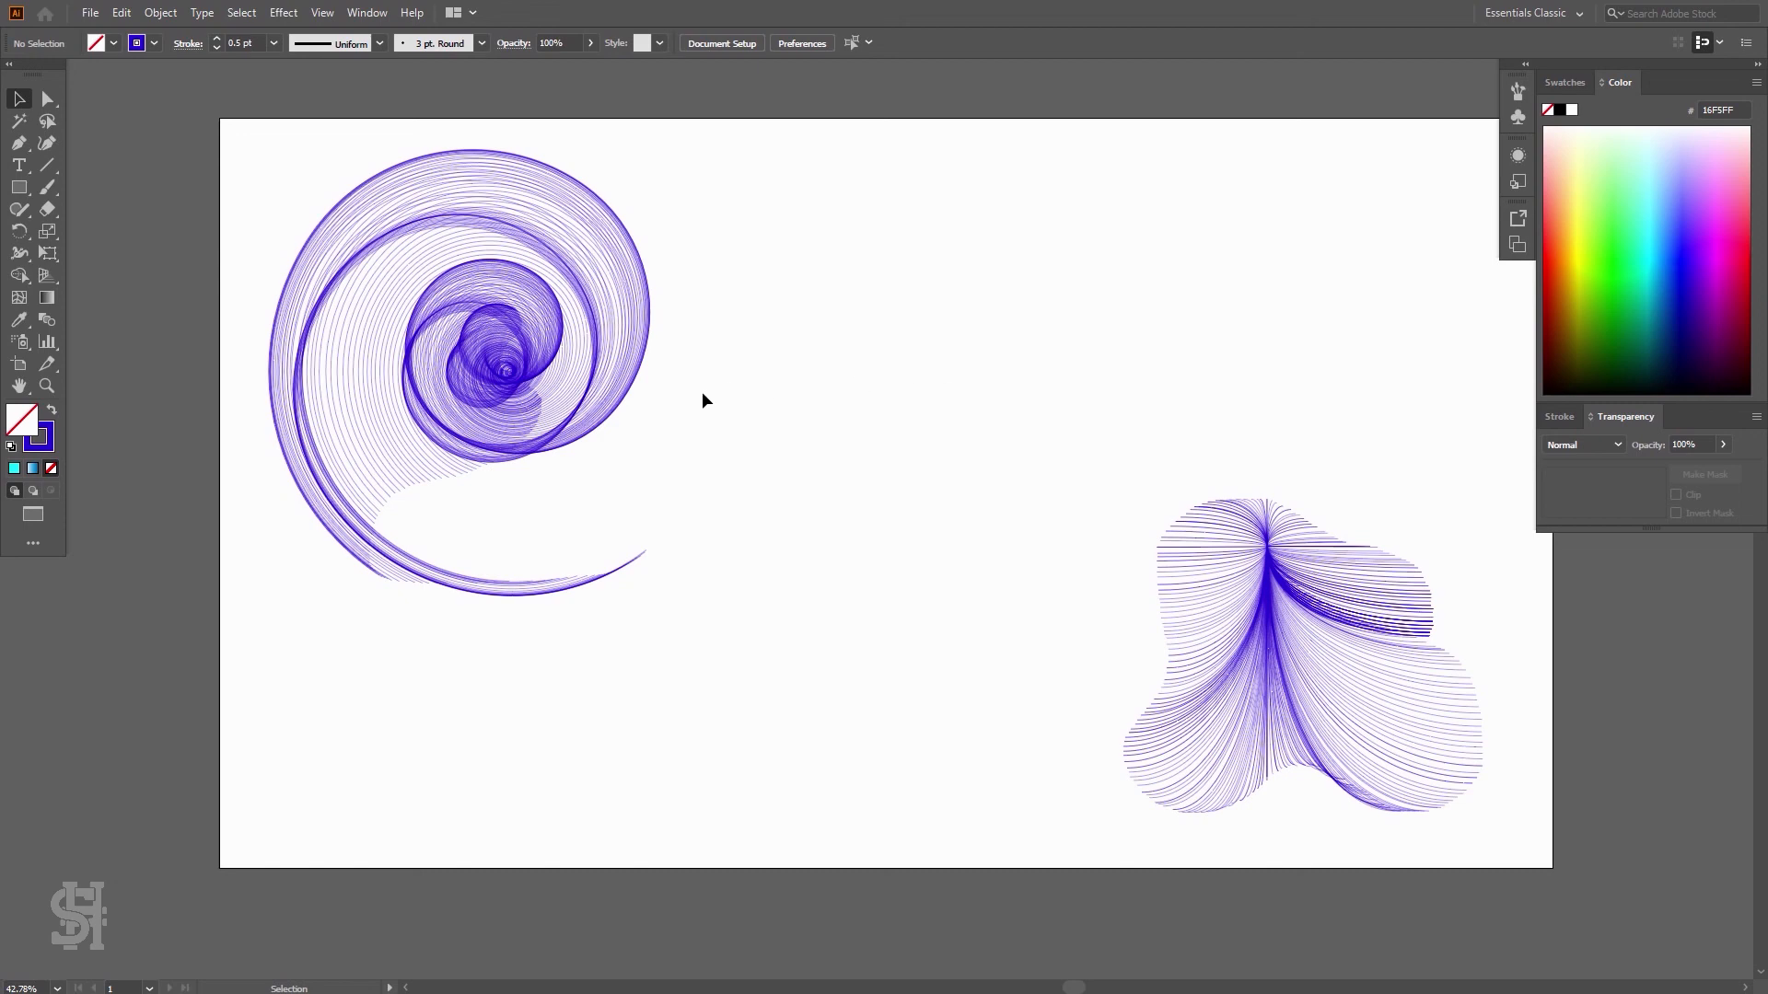
{"action": "left_click", "coordinate": [623, 398]}
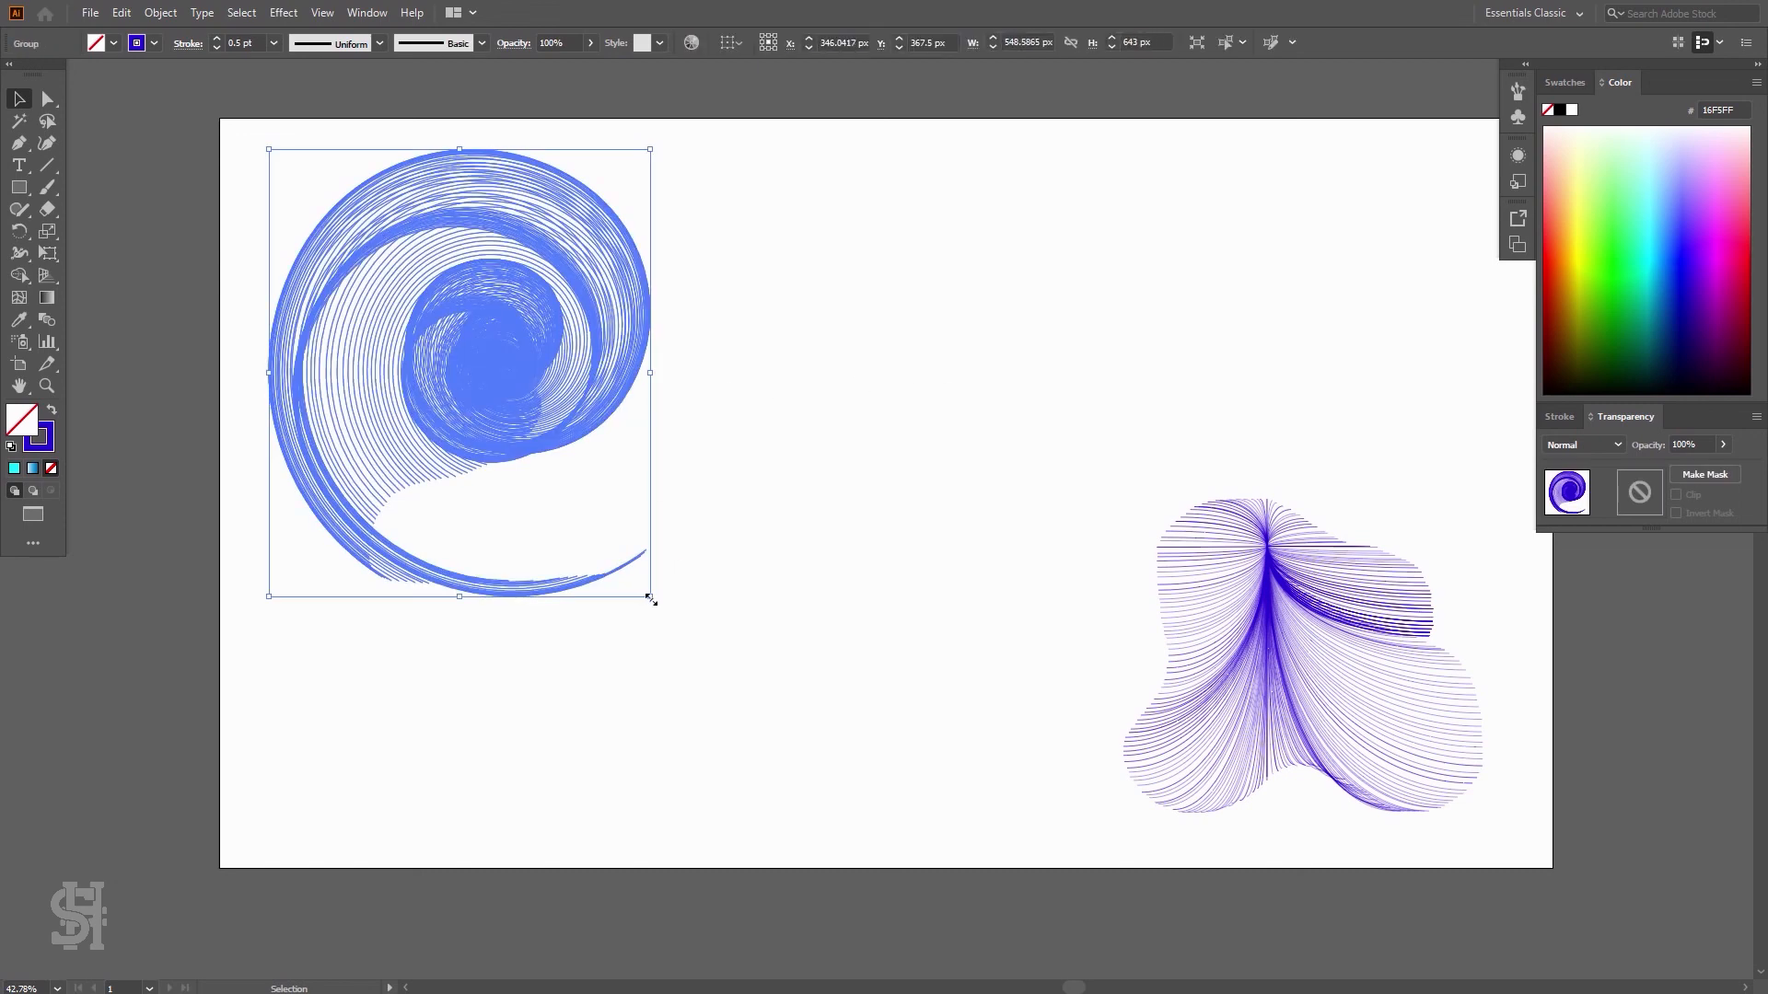
{"action": "left_click_drag", "start_coordinate": [649, 599], "coordinate": [916, 828]}
{"action": "left_click", "coordinate": [935, 537]}
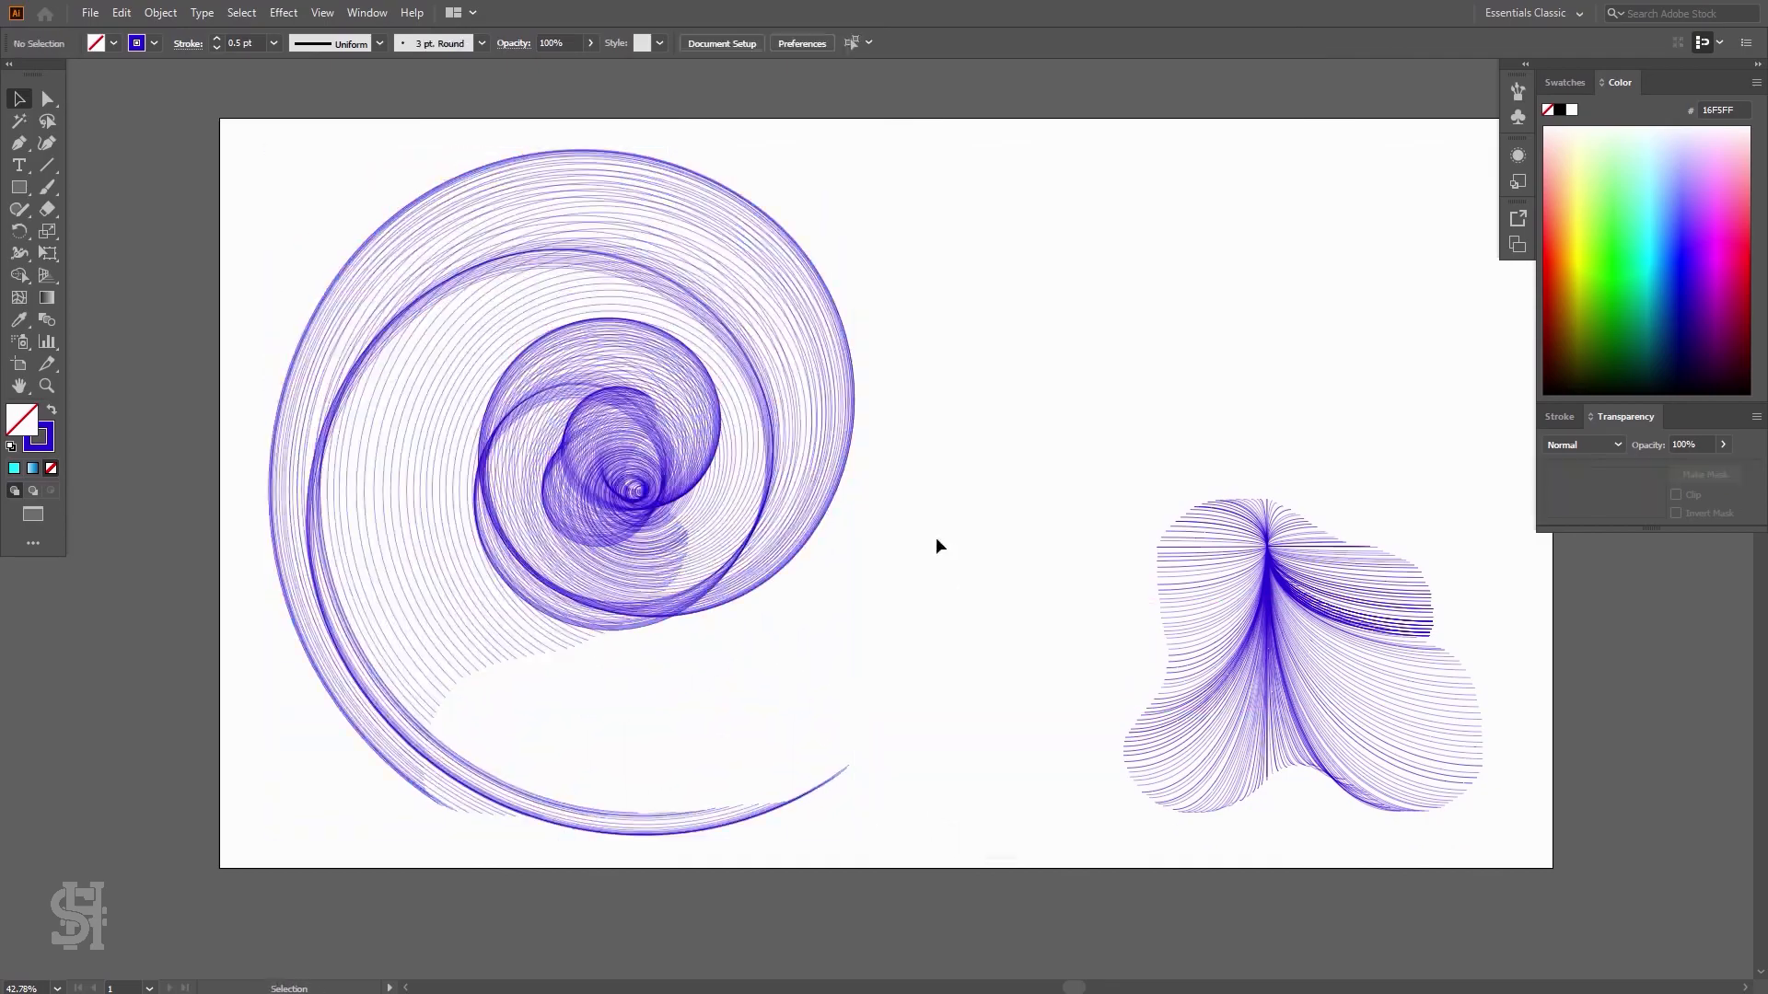
Expand the spiral burst's strokes into filled shapes
{"action": "key", "text": "z"}
{"action": "left_click_drag", "start_coordinate": [715, 553], "coordinate": [630, 611]}
{"action": "key", "text": "h"}
{"action": "left_click_drag", "start_coordinate": [792, 579], "coordinate": [738, 608]}
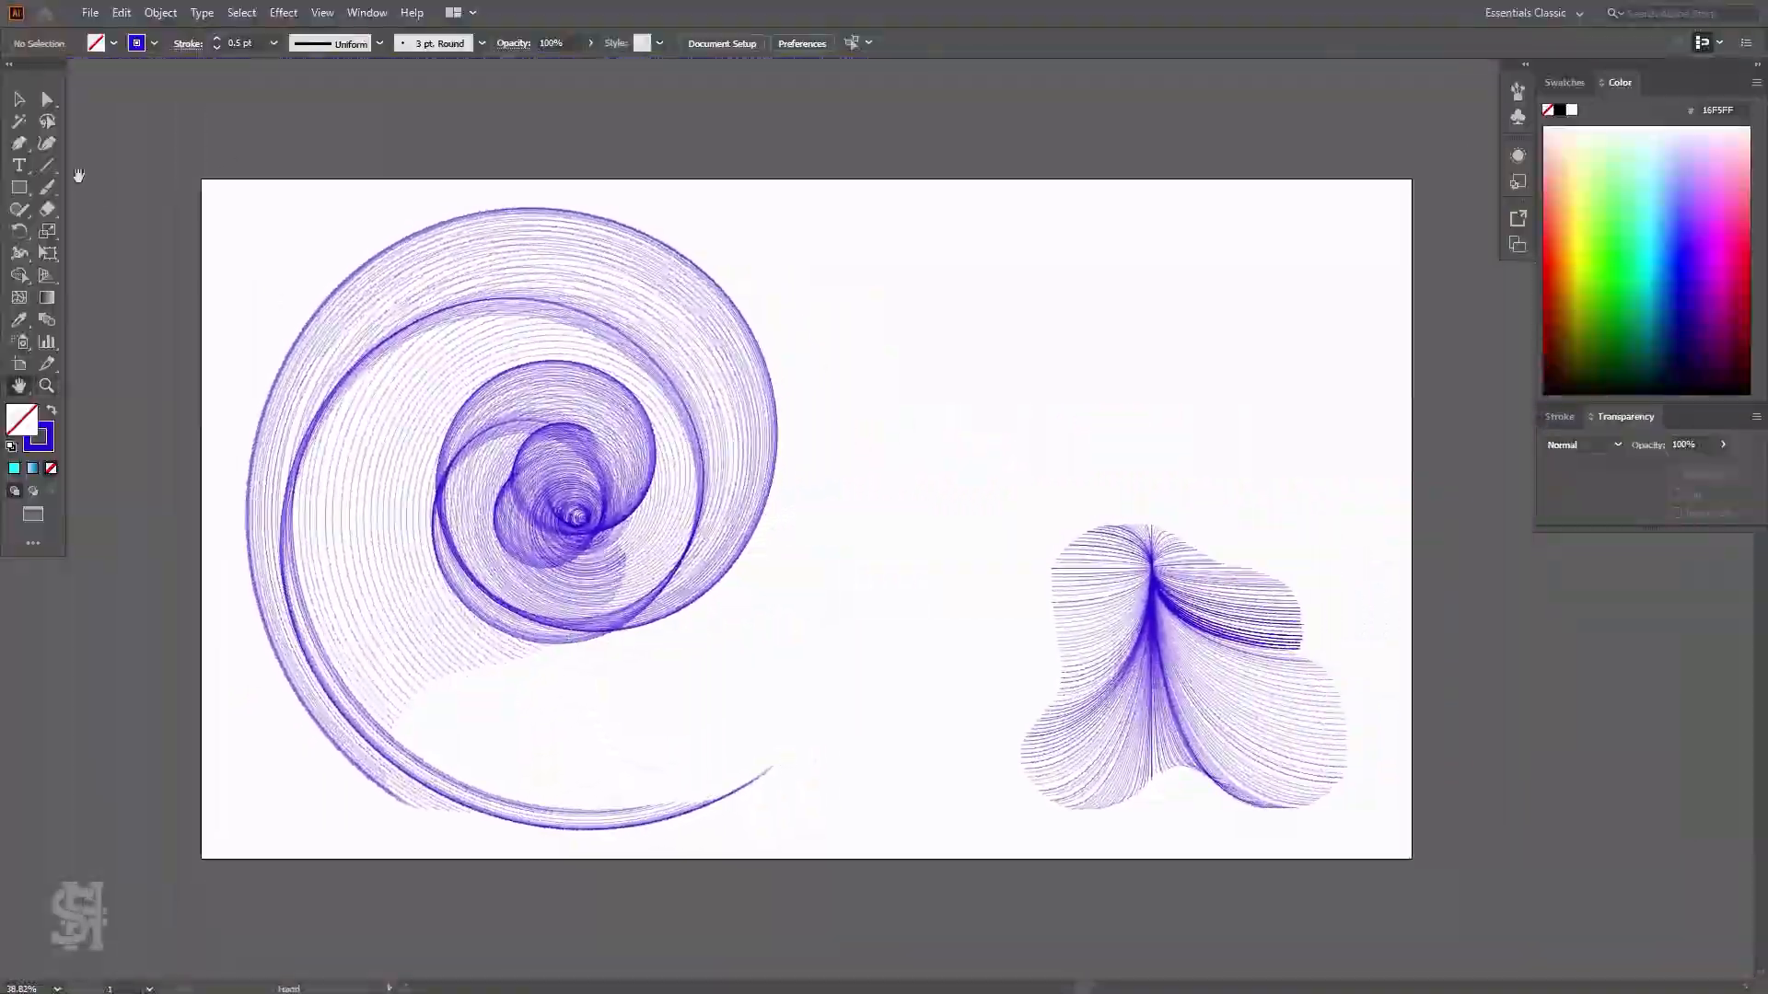
{"action": "left_click", "coordinate": [18, 108]}
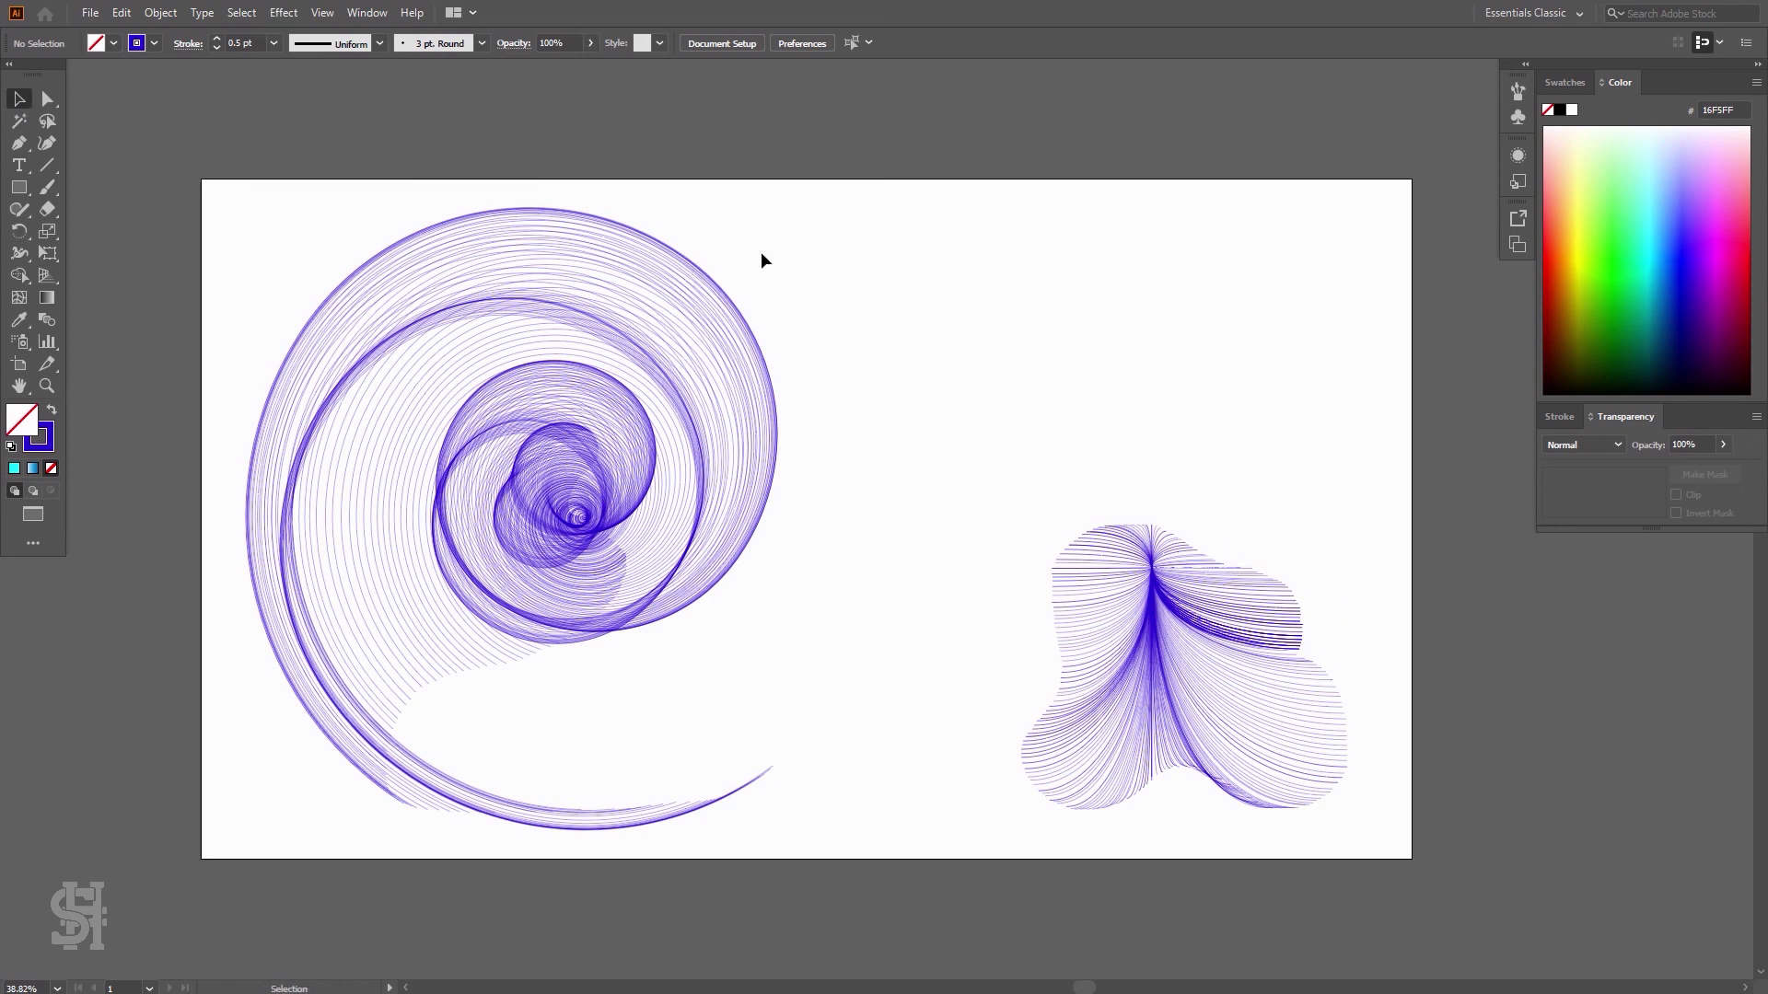
{"action": "left_click", "coordinate": [755, 386]}
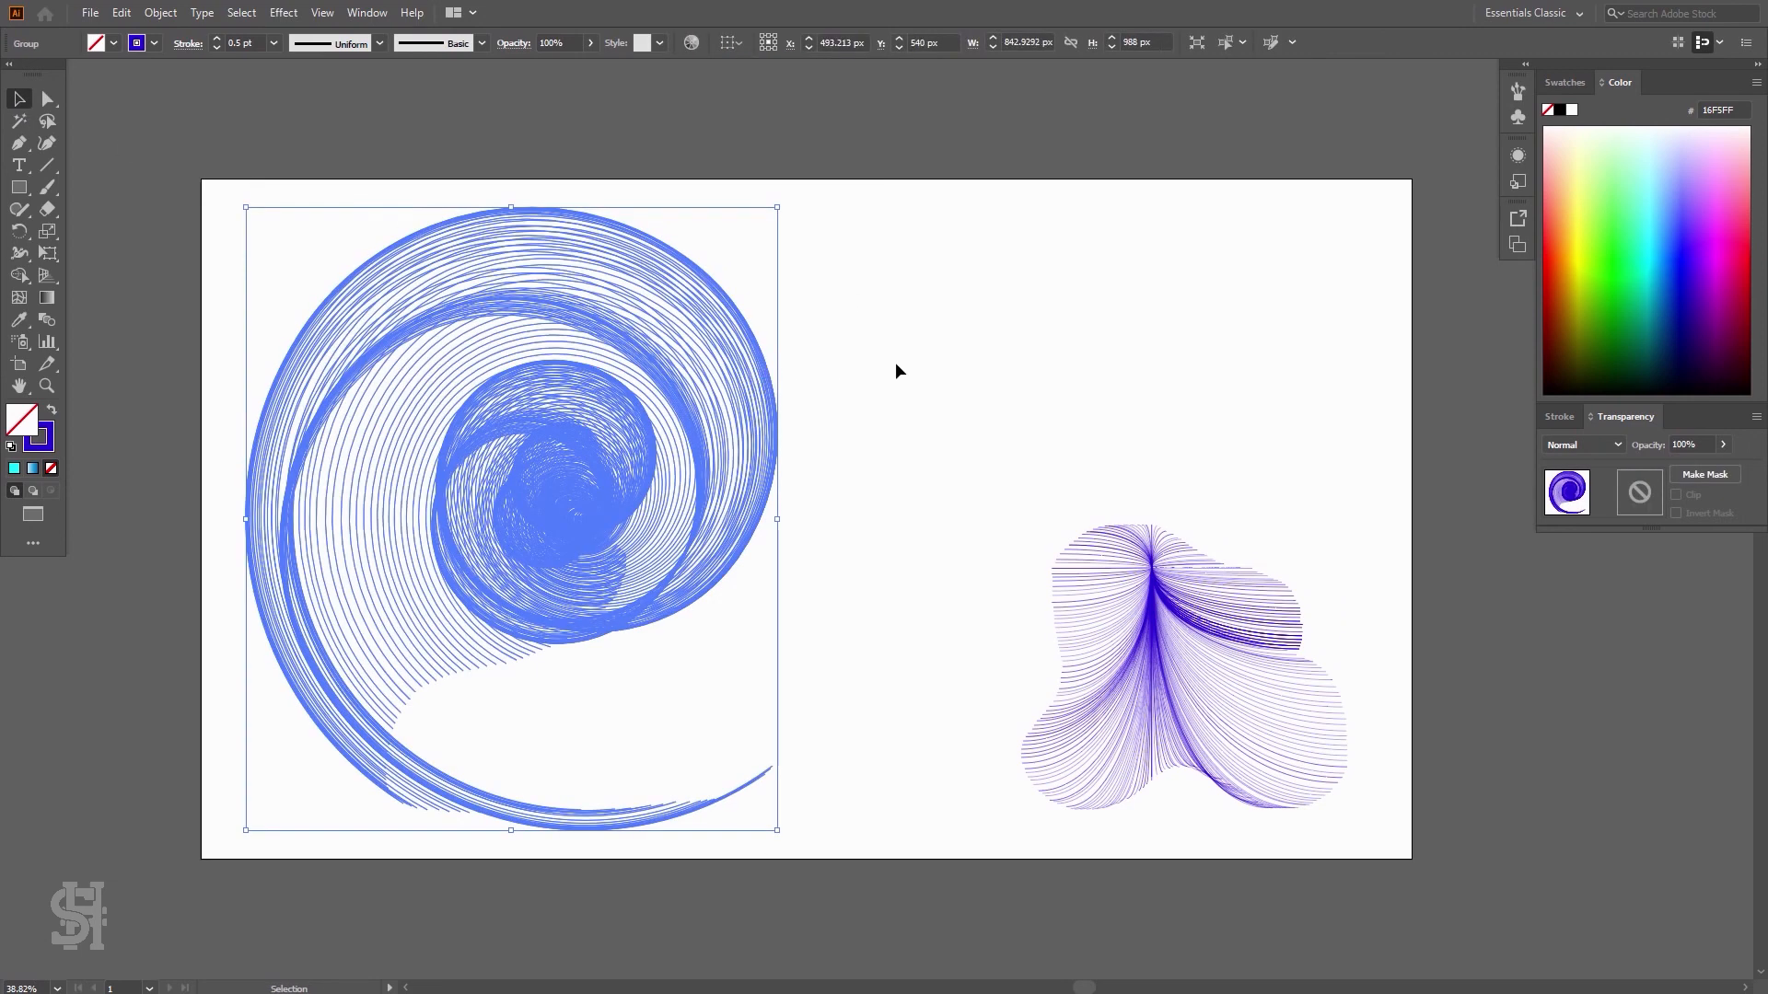
{"action": "left_click", "coordinate": [907, 364]}
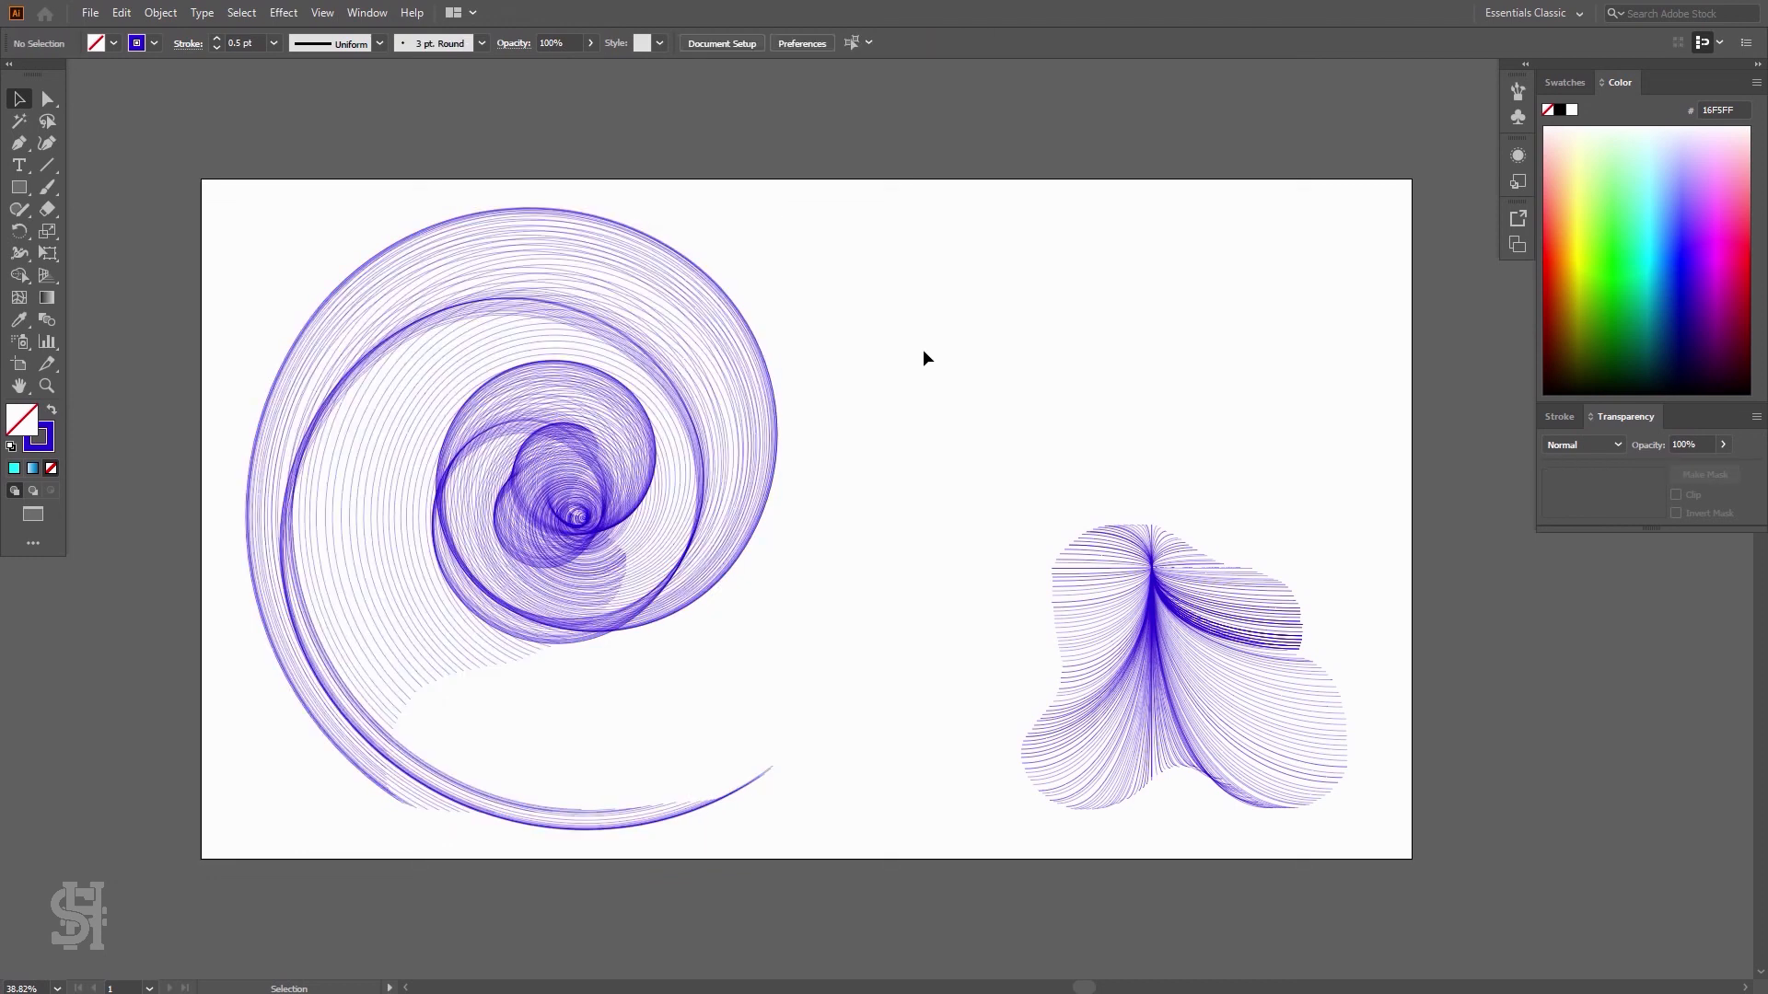
{"action": "left_click", "coordinate": [766, 446]}
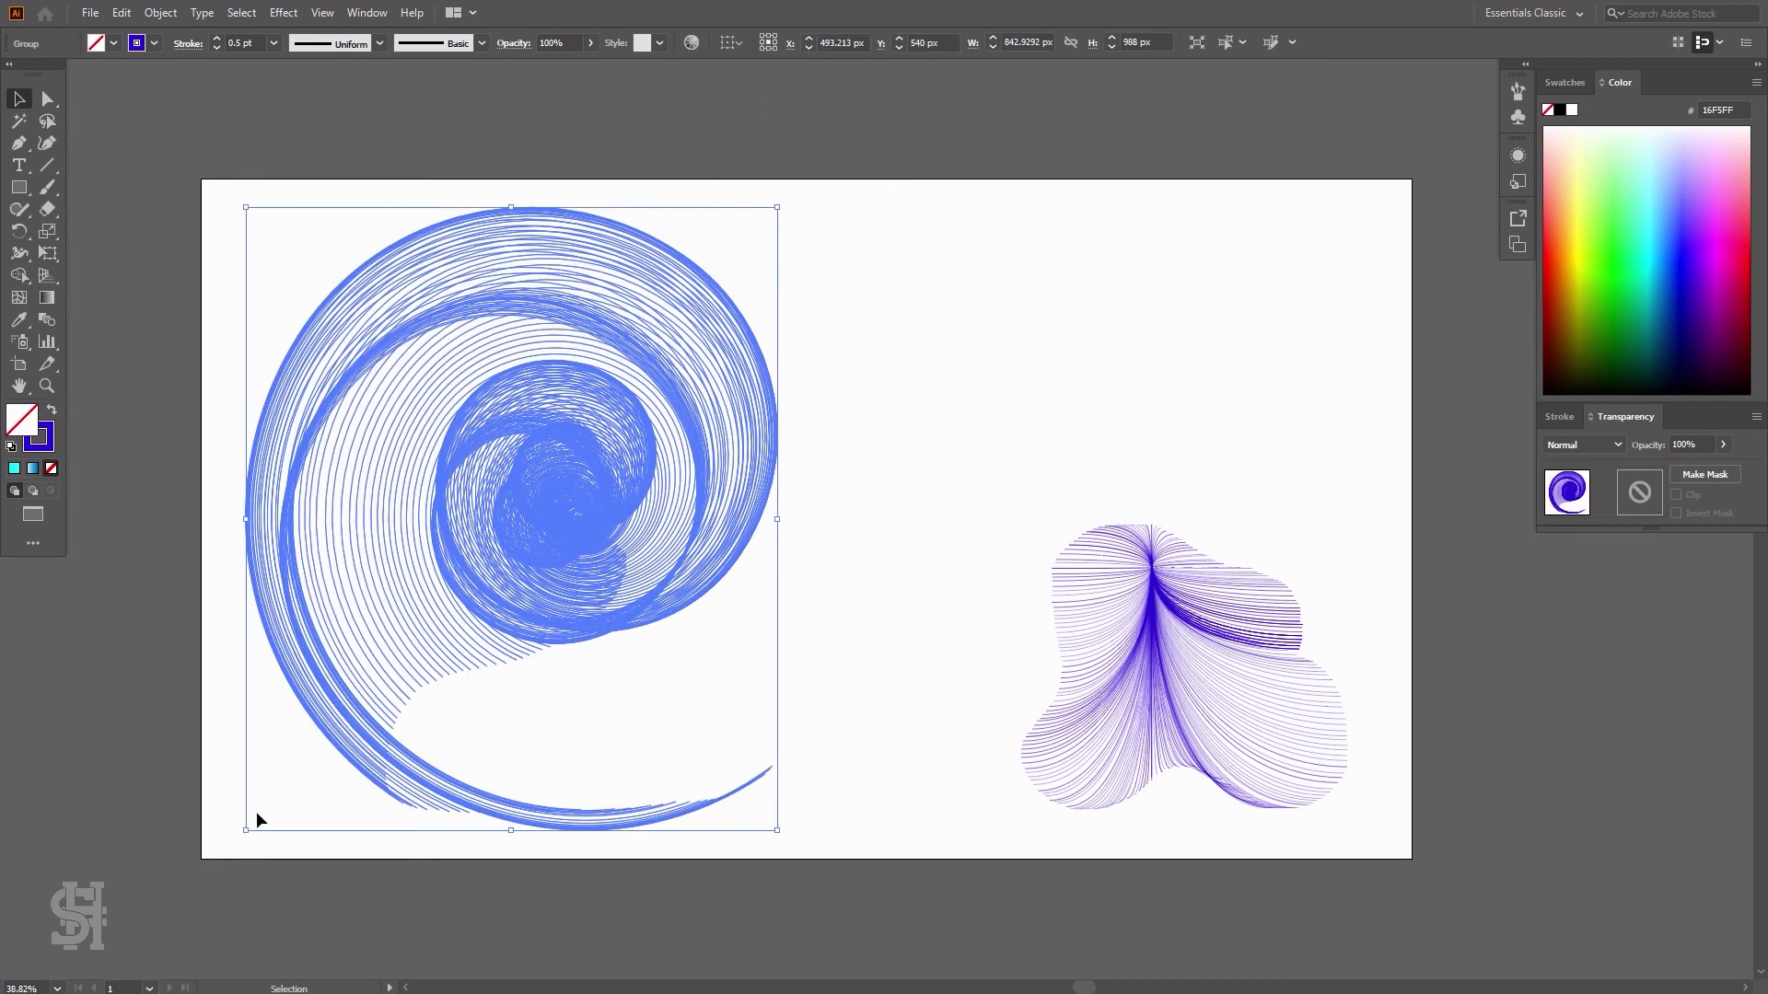
{"action": "left_click", "coordinate": [899, 300]}
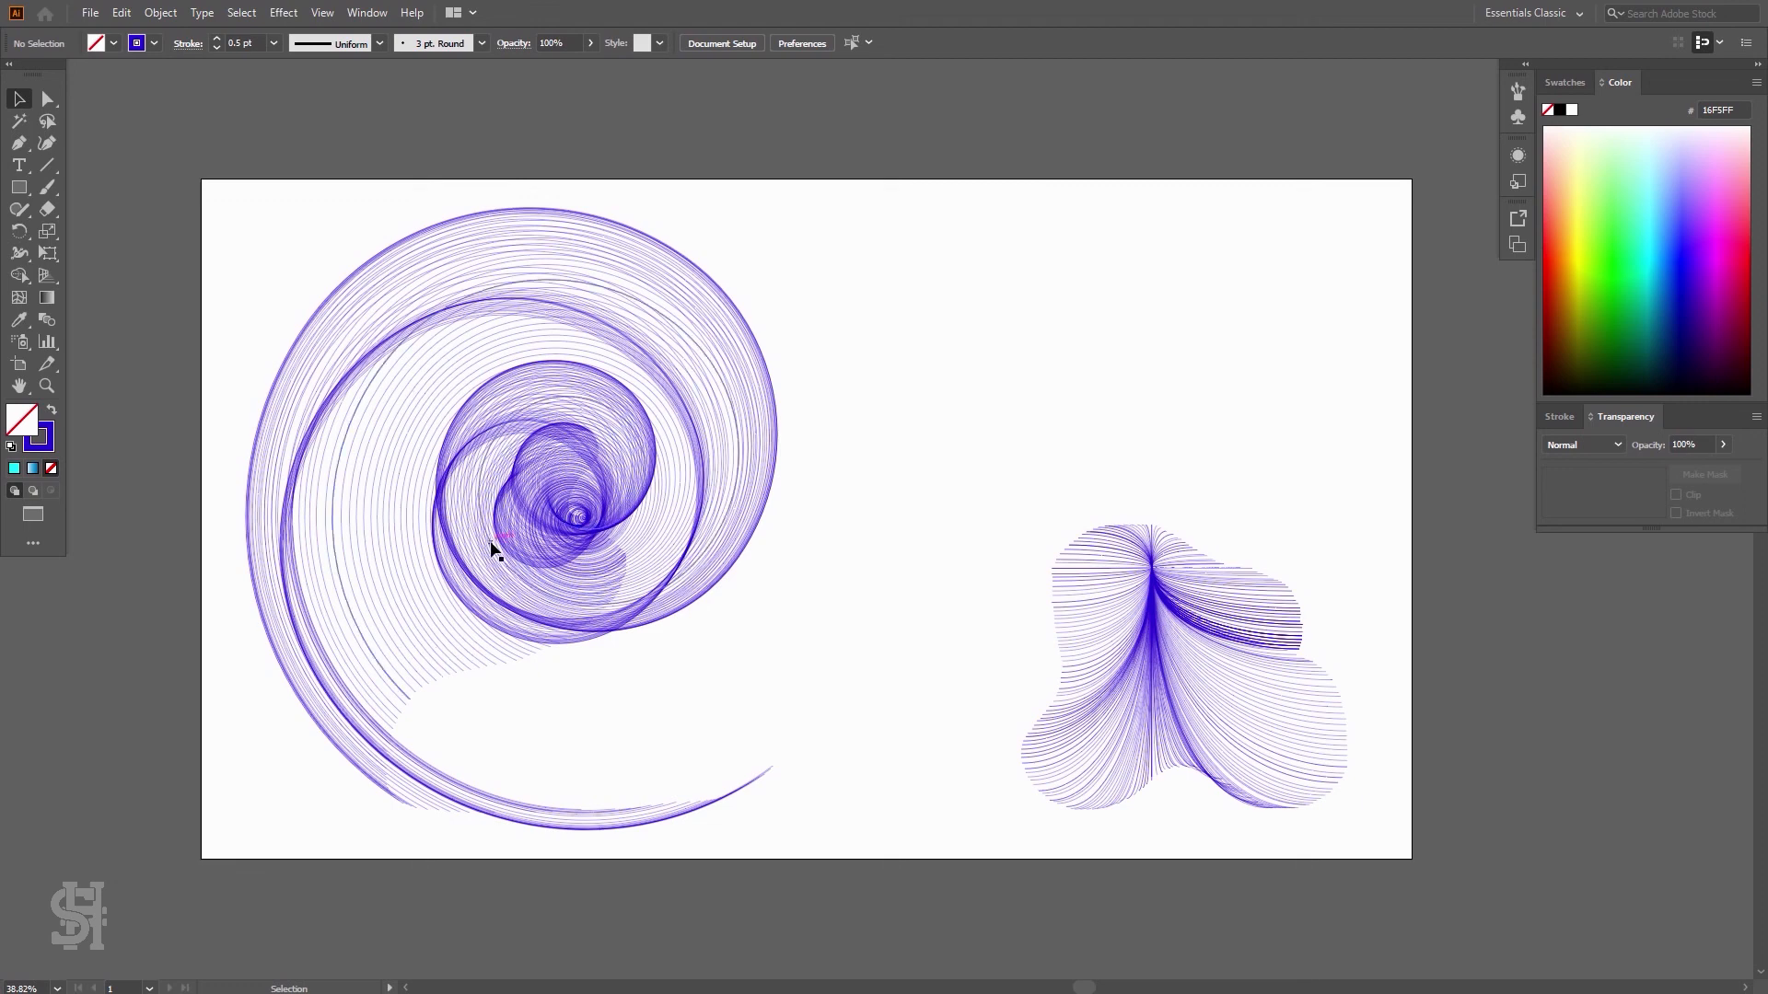
{"action": "left_click", "coordinate": [319, 560]}
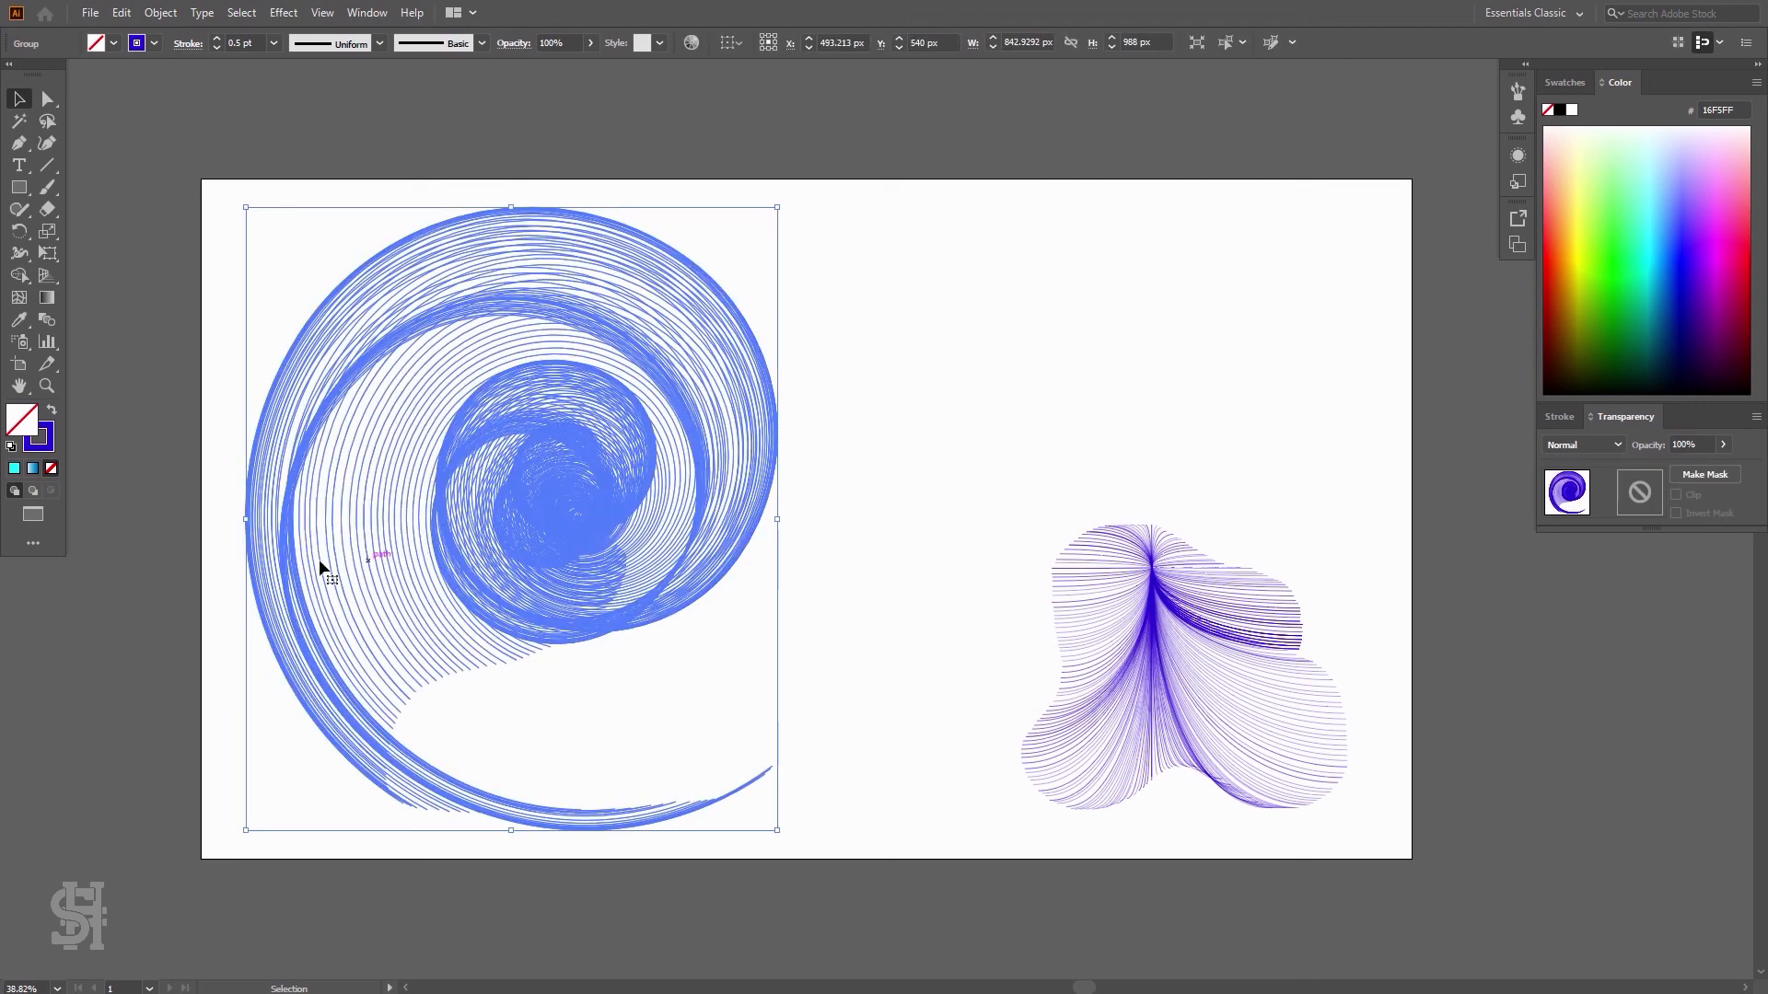
{"action": "left_click", "coordinate": [160, 13]}
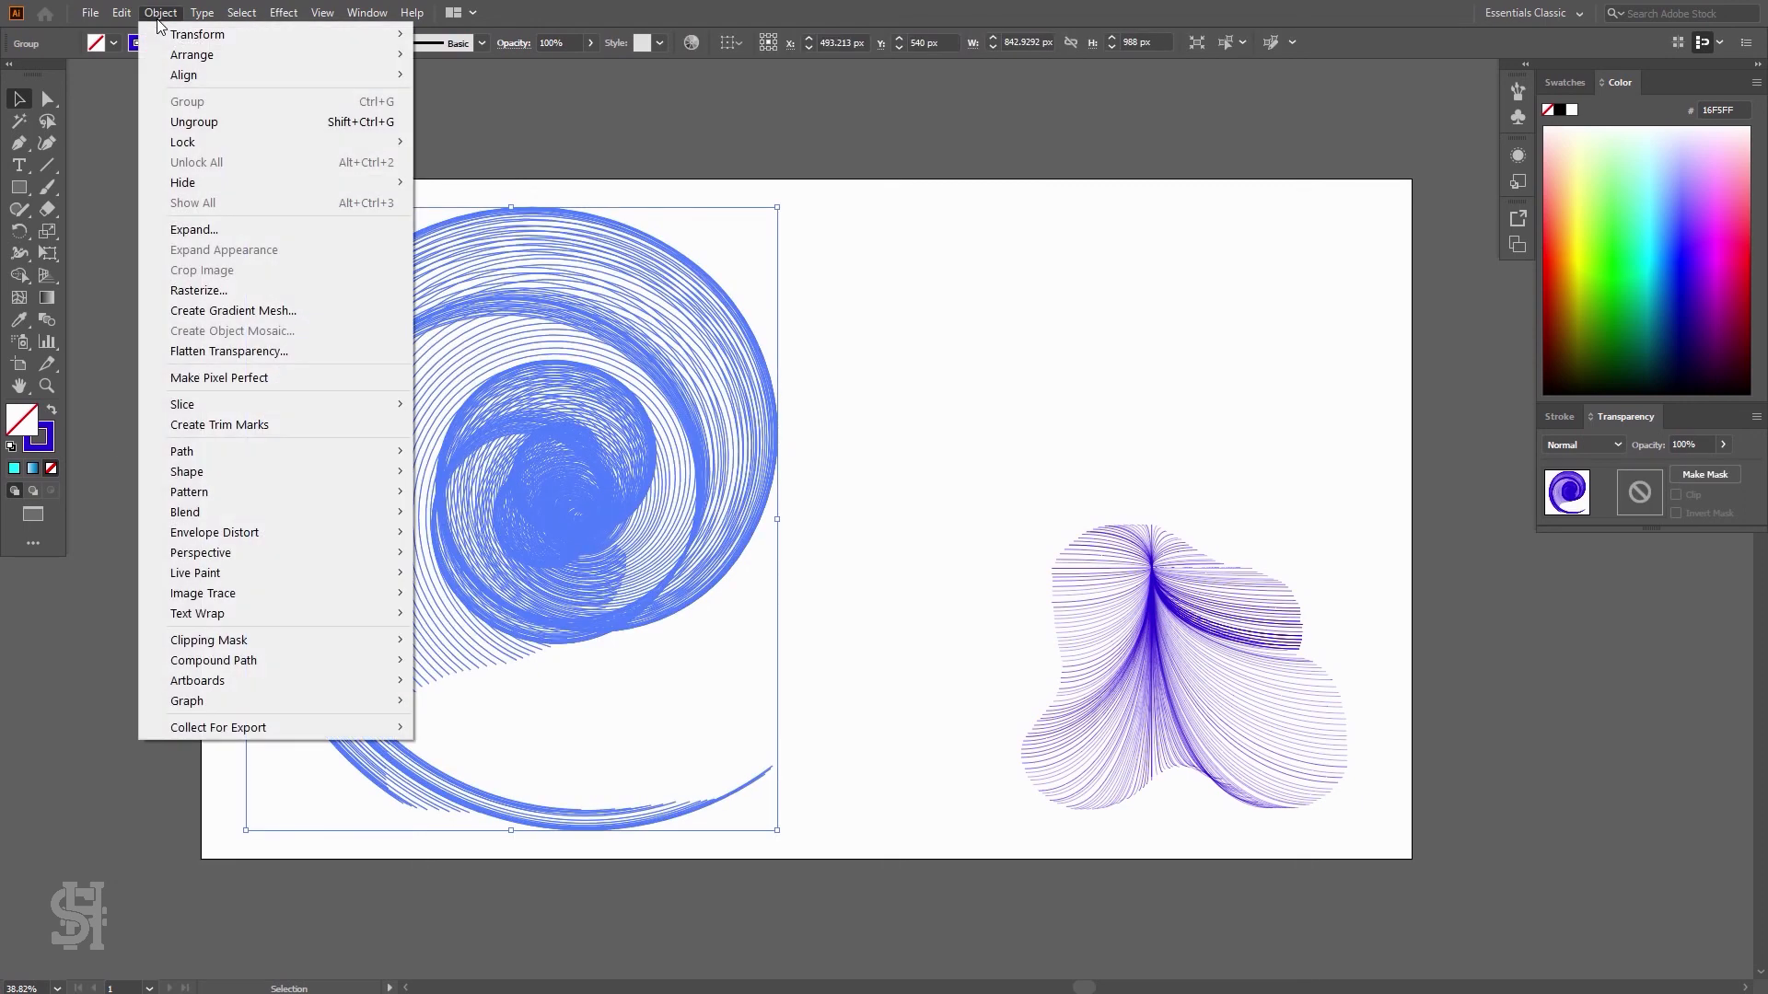
{"action": "left_click", "coordinate": [219, 230]}
{"action": "left_click", "coordinate": [858, 578]}
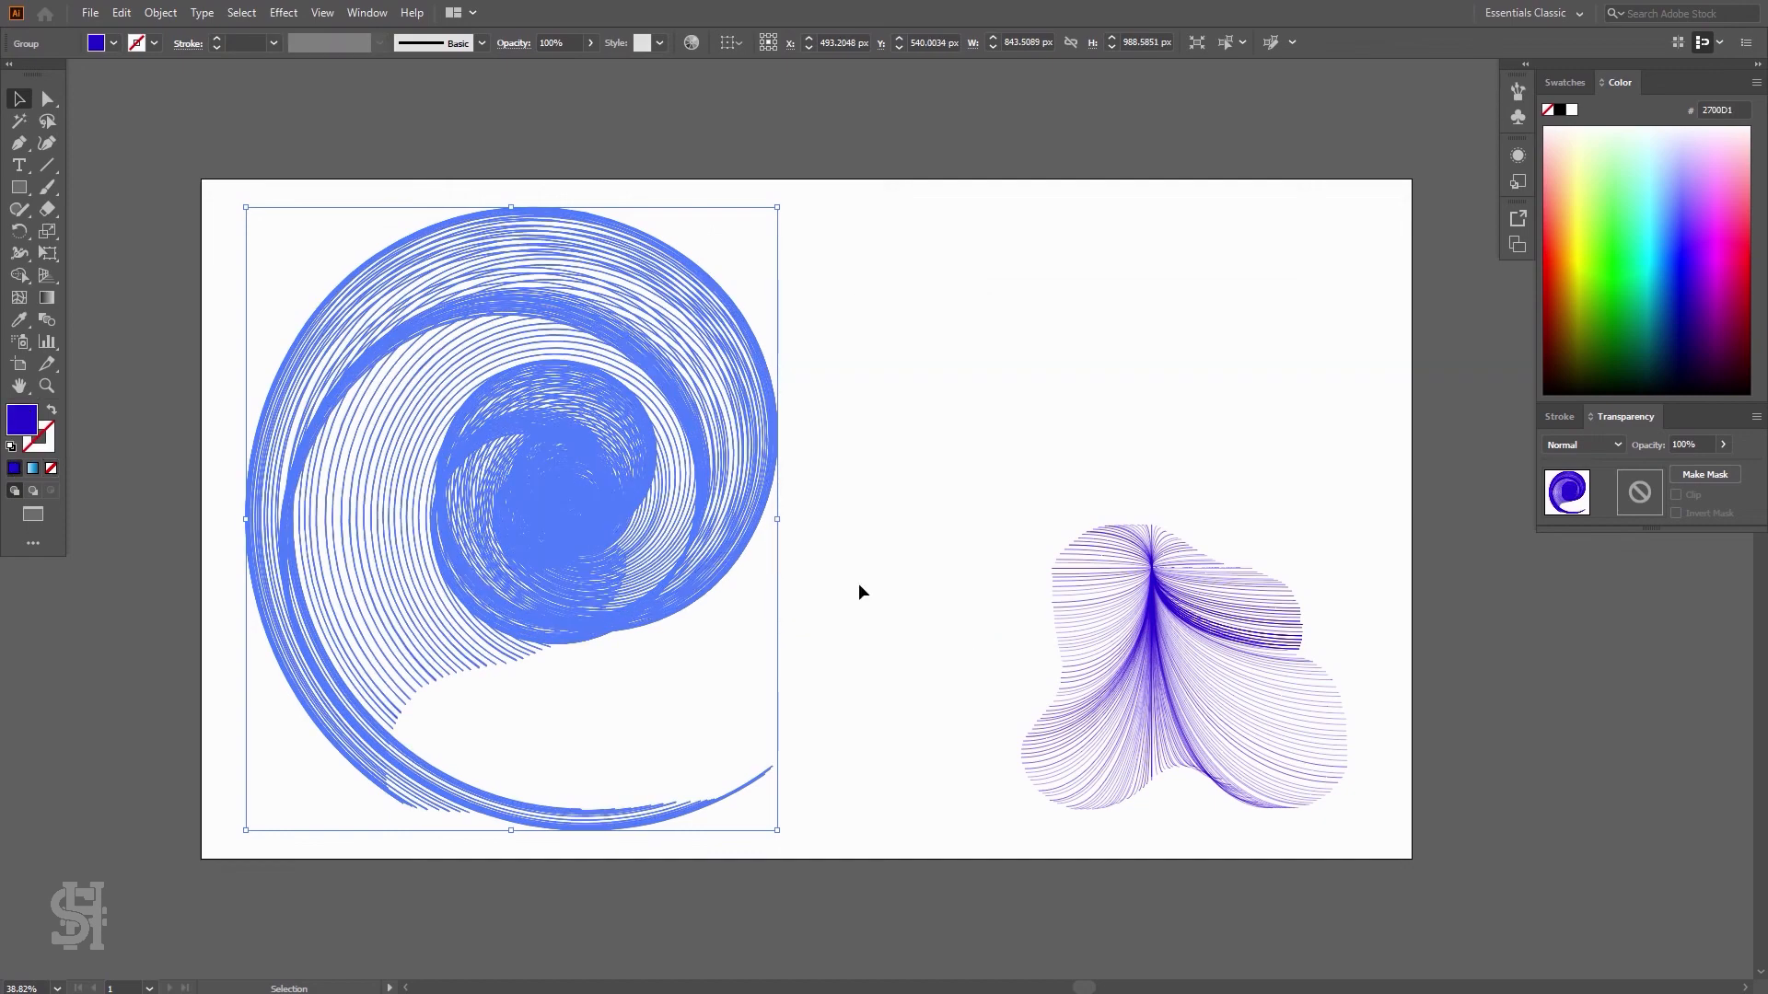
{"action": "left_click", "coordinate": [162, 15]}
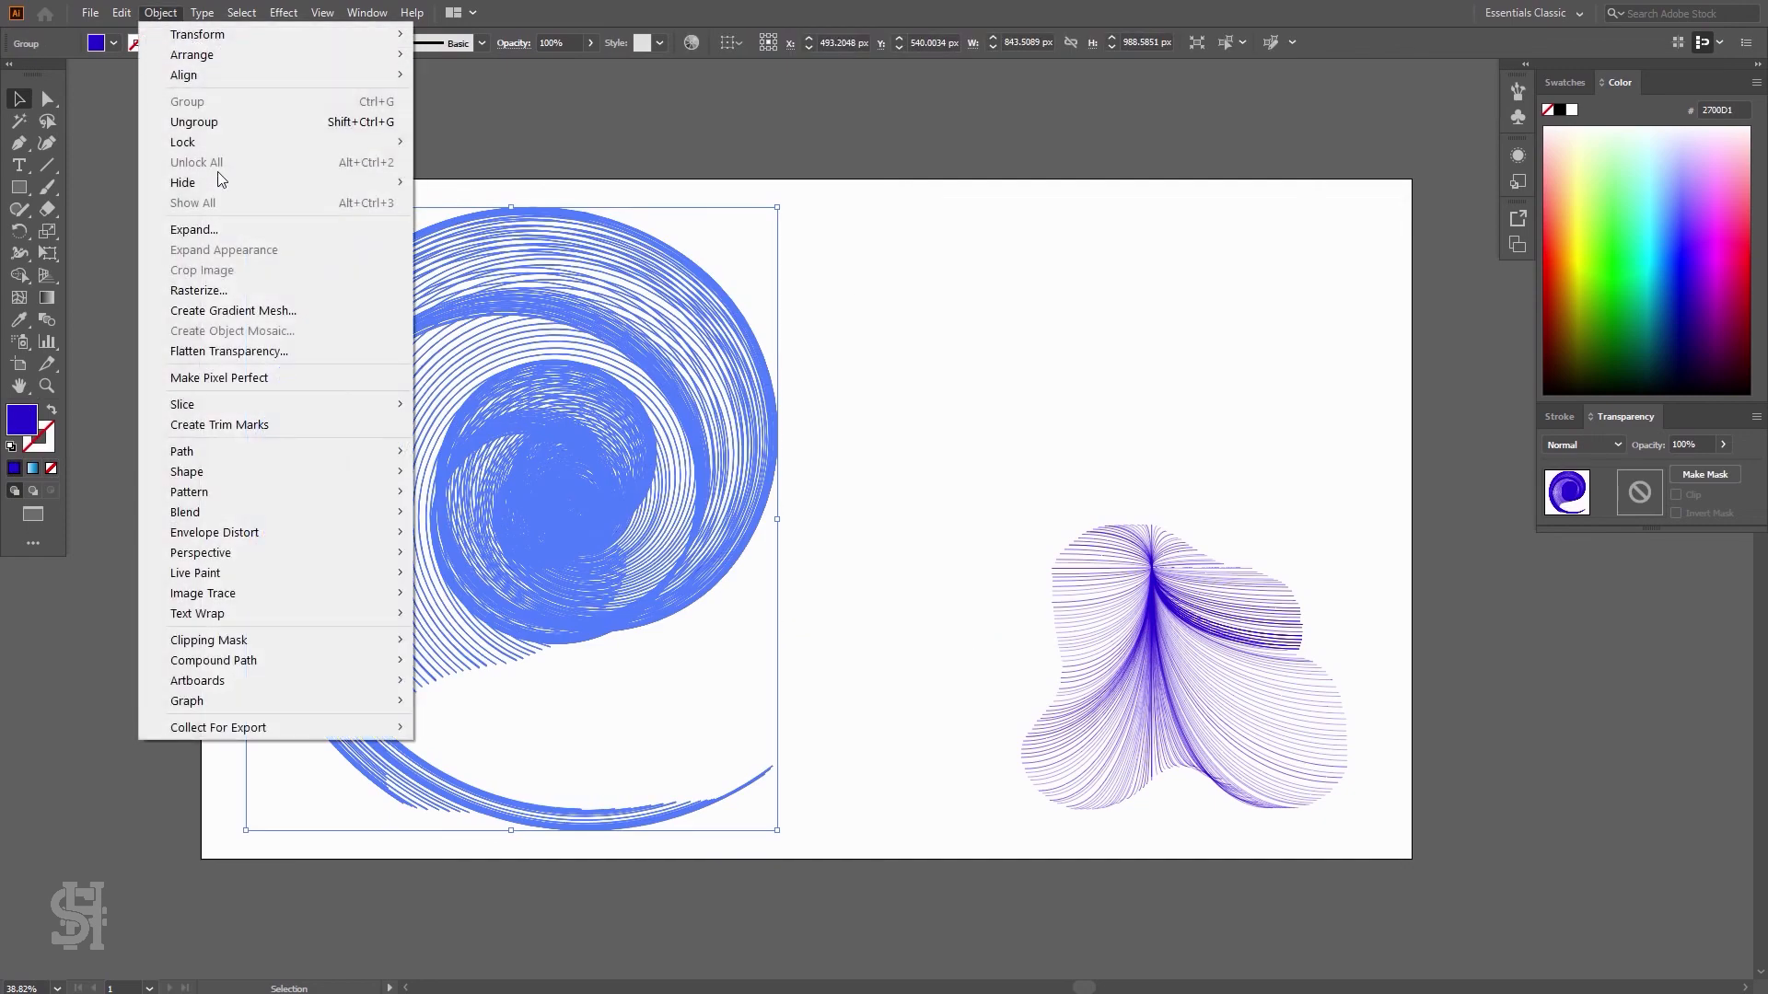
{"action": "left_click", "coordinate": [221, 232]}
{"action": "left_click", "coordinate": [201, 108]}
{"action": "left_click", "coordinate": [692, 373]}
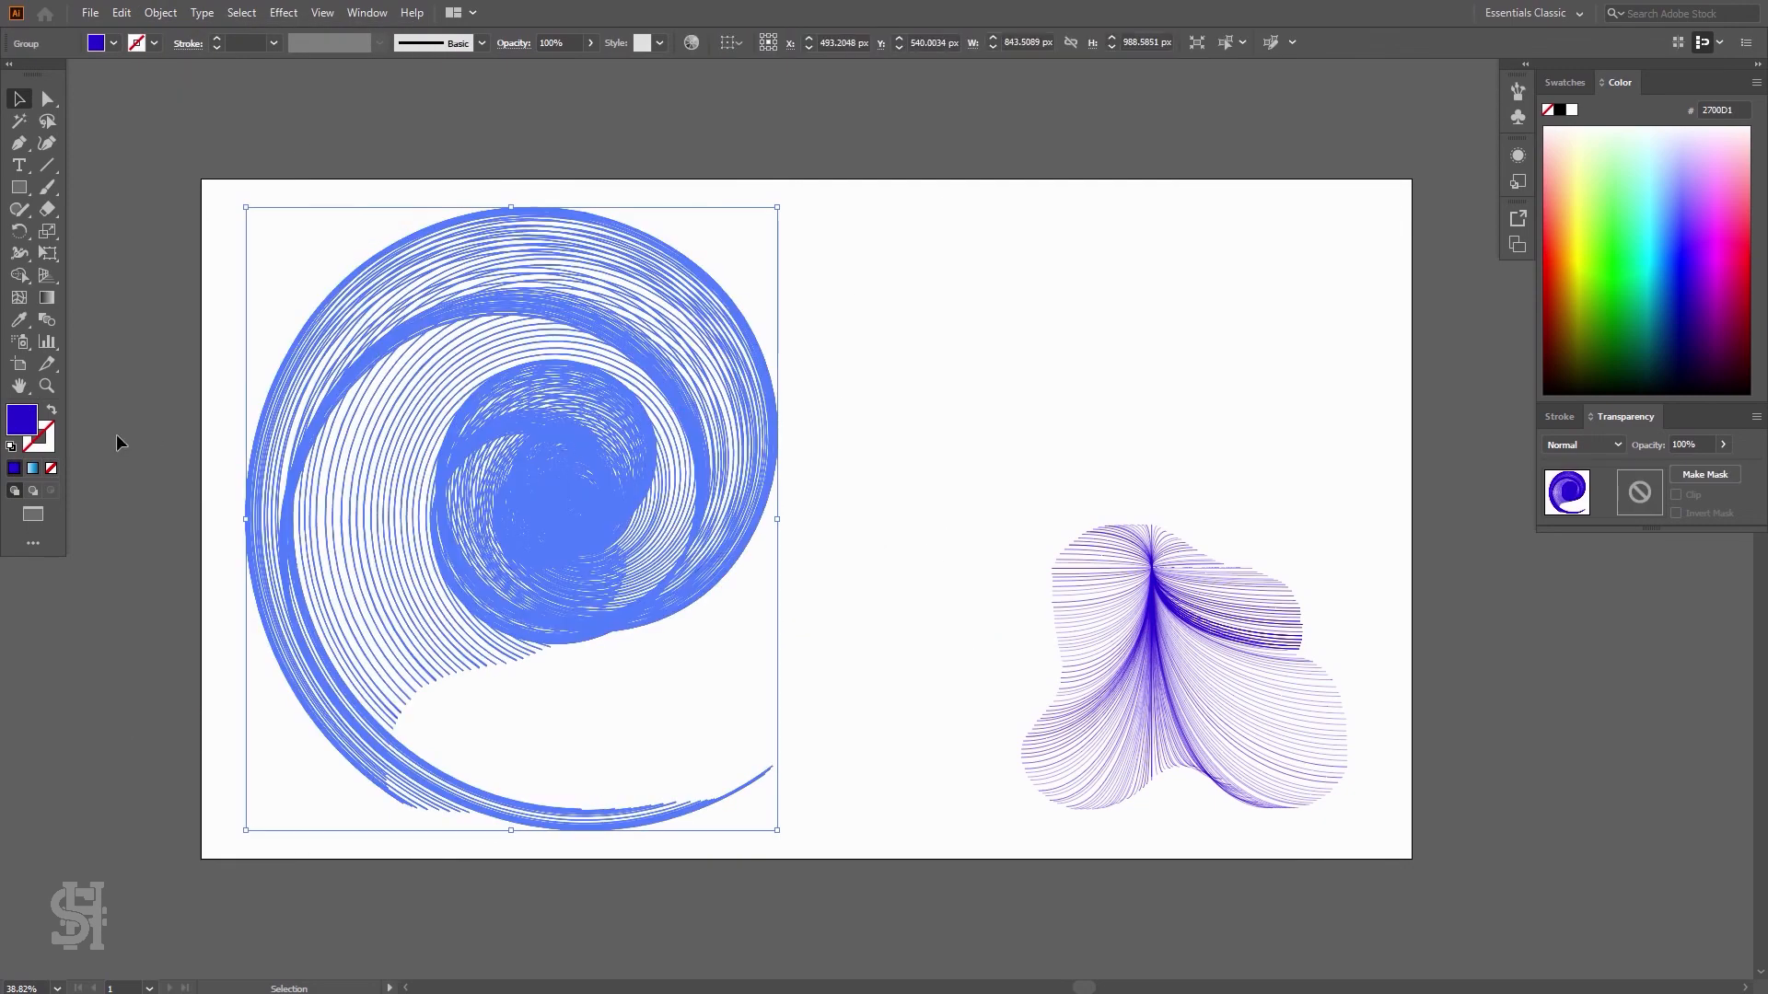
Fill the expanded spiral with a blue gradient swatch
{"action": "left_click", "coordinate": [50, 411]}
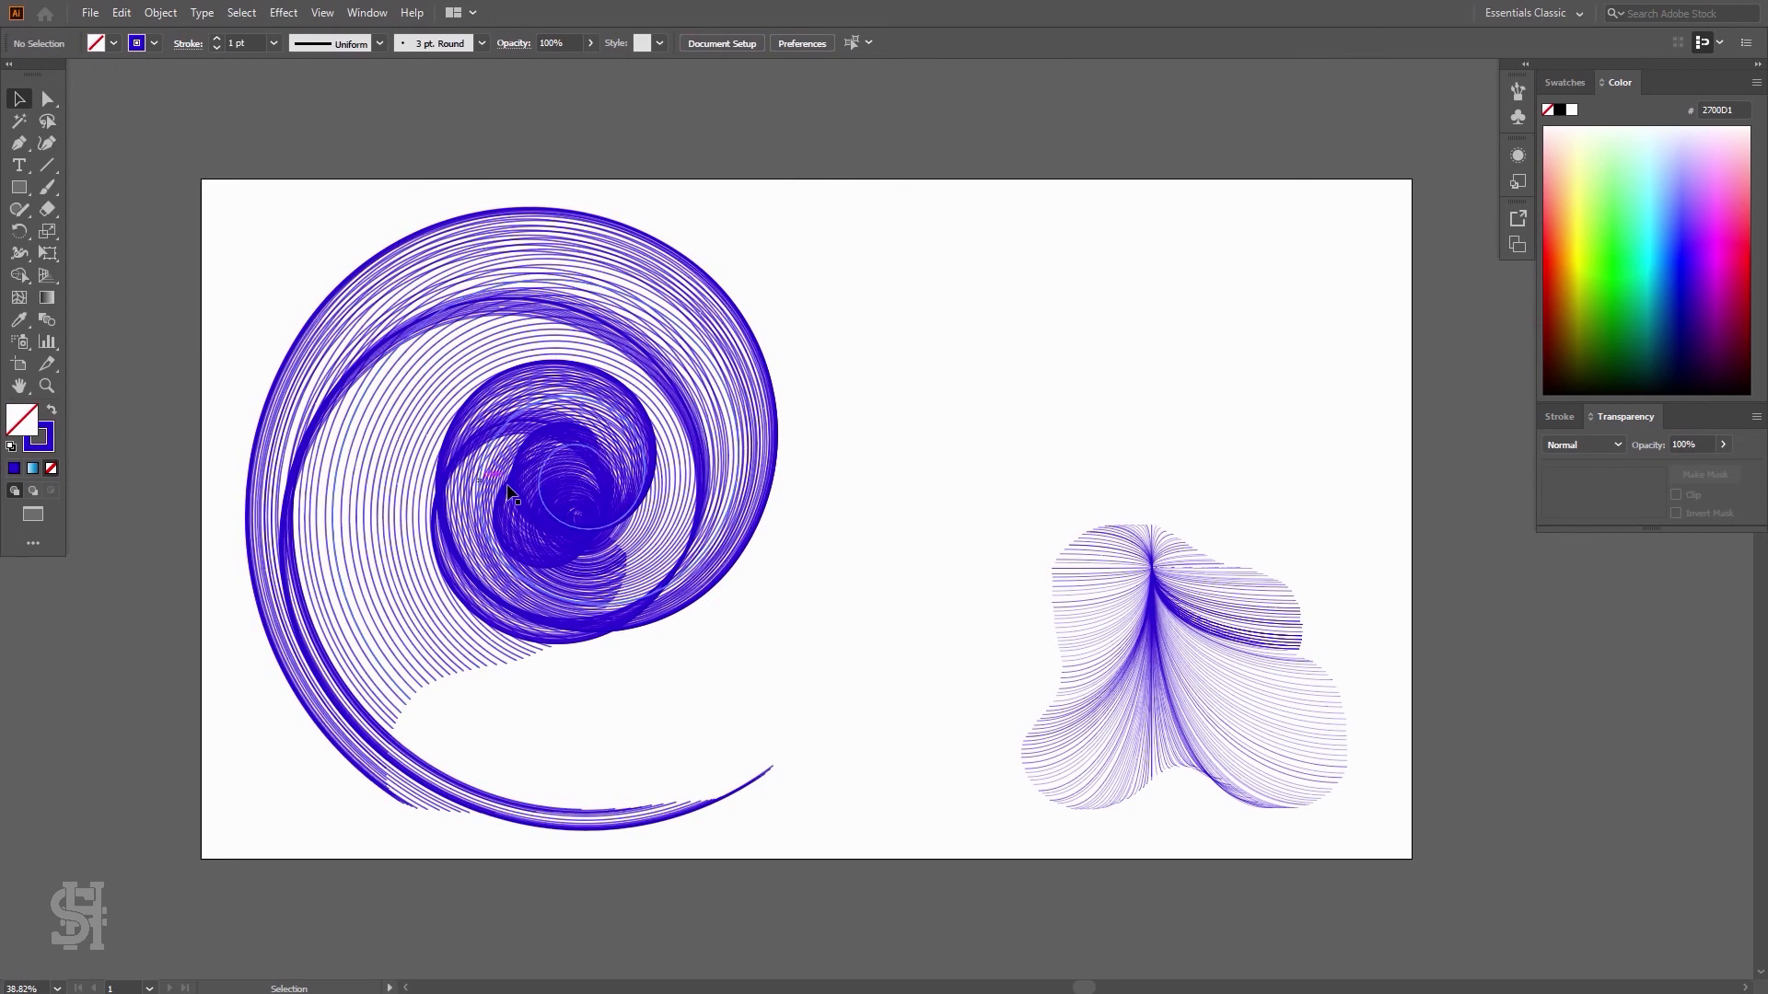
{"action": "left_click", "coordinate": [1566, 82]}
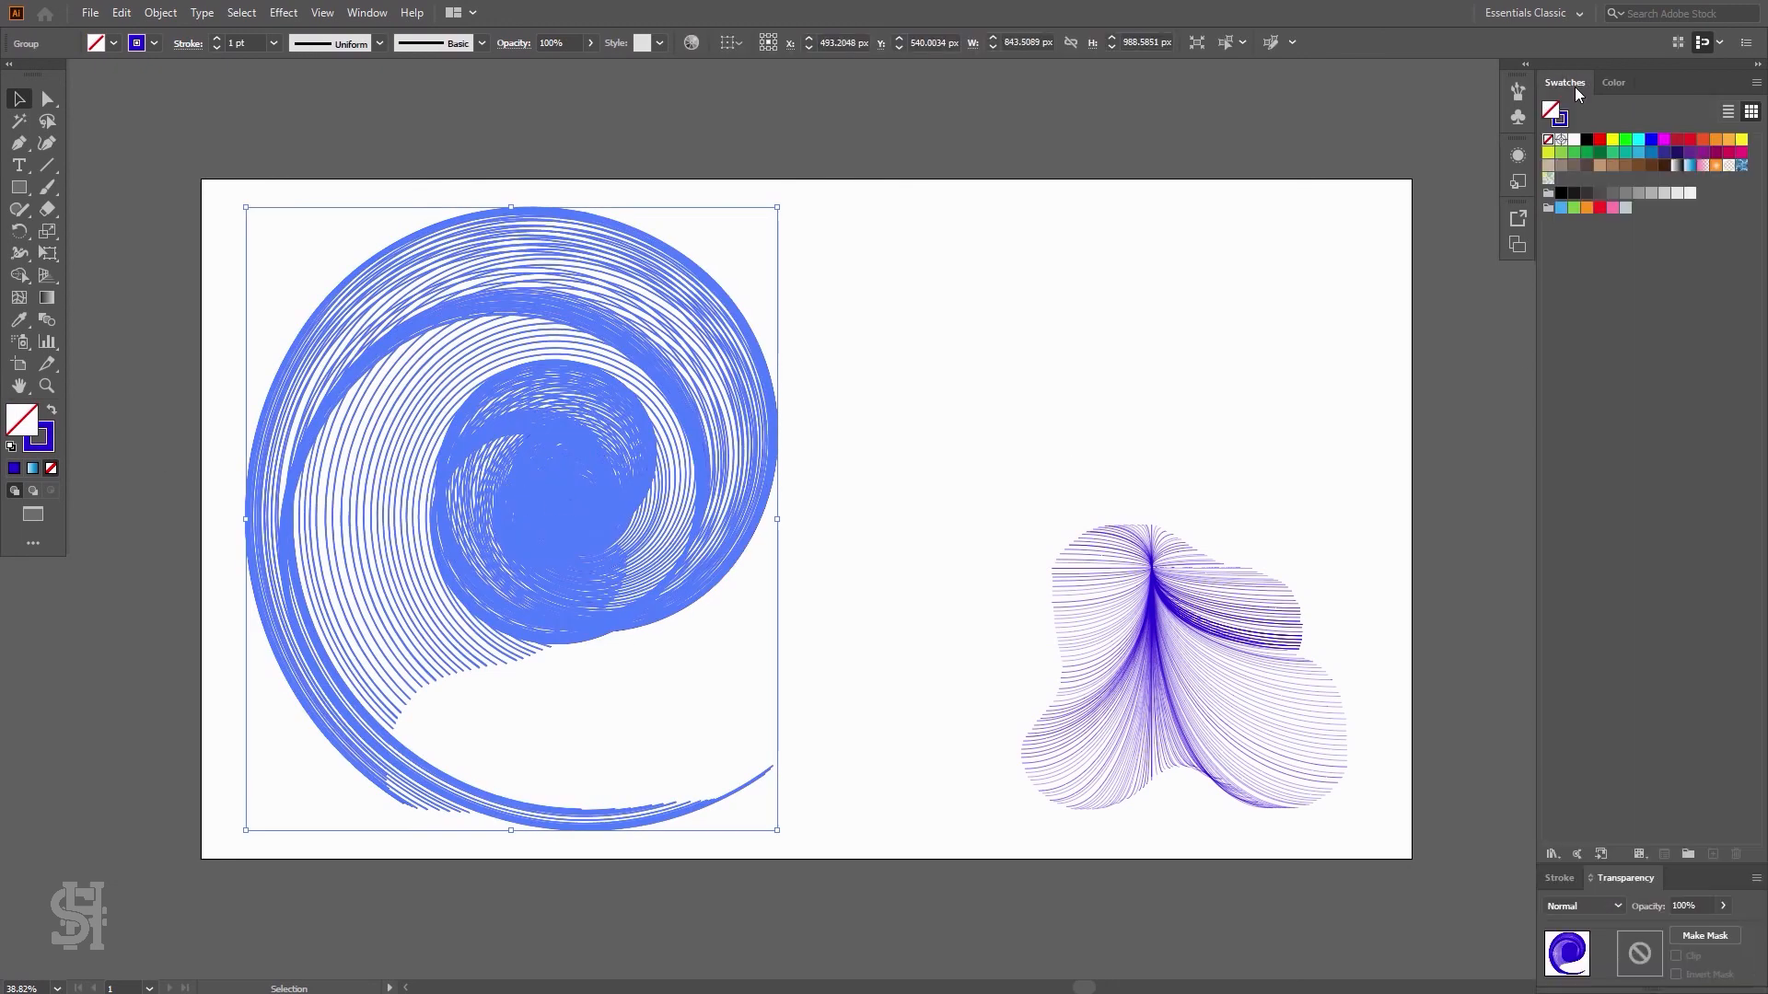
{"action": "left_click", "coordinate": [1689, 165]}
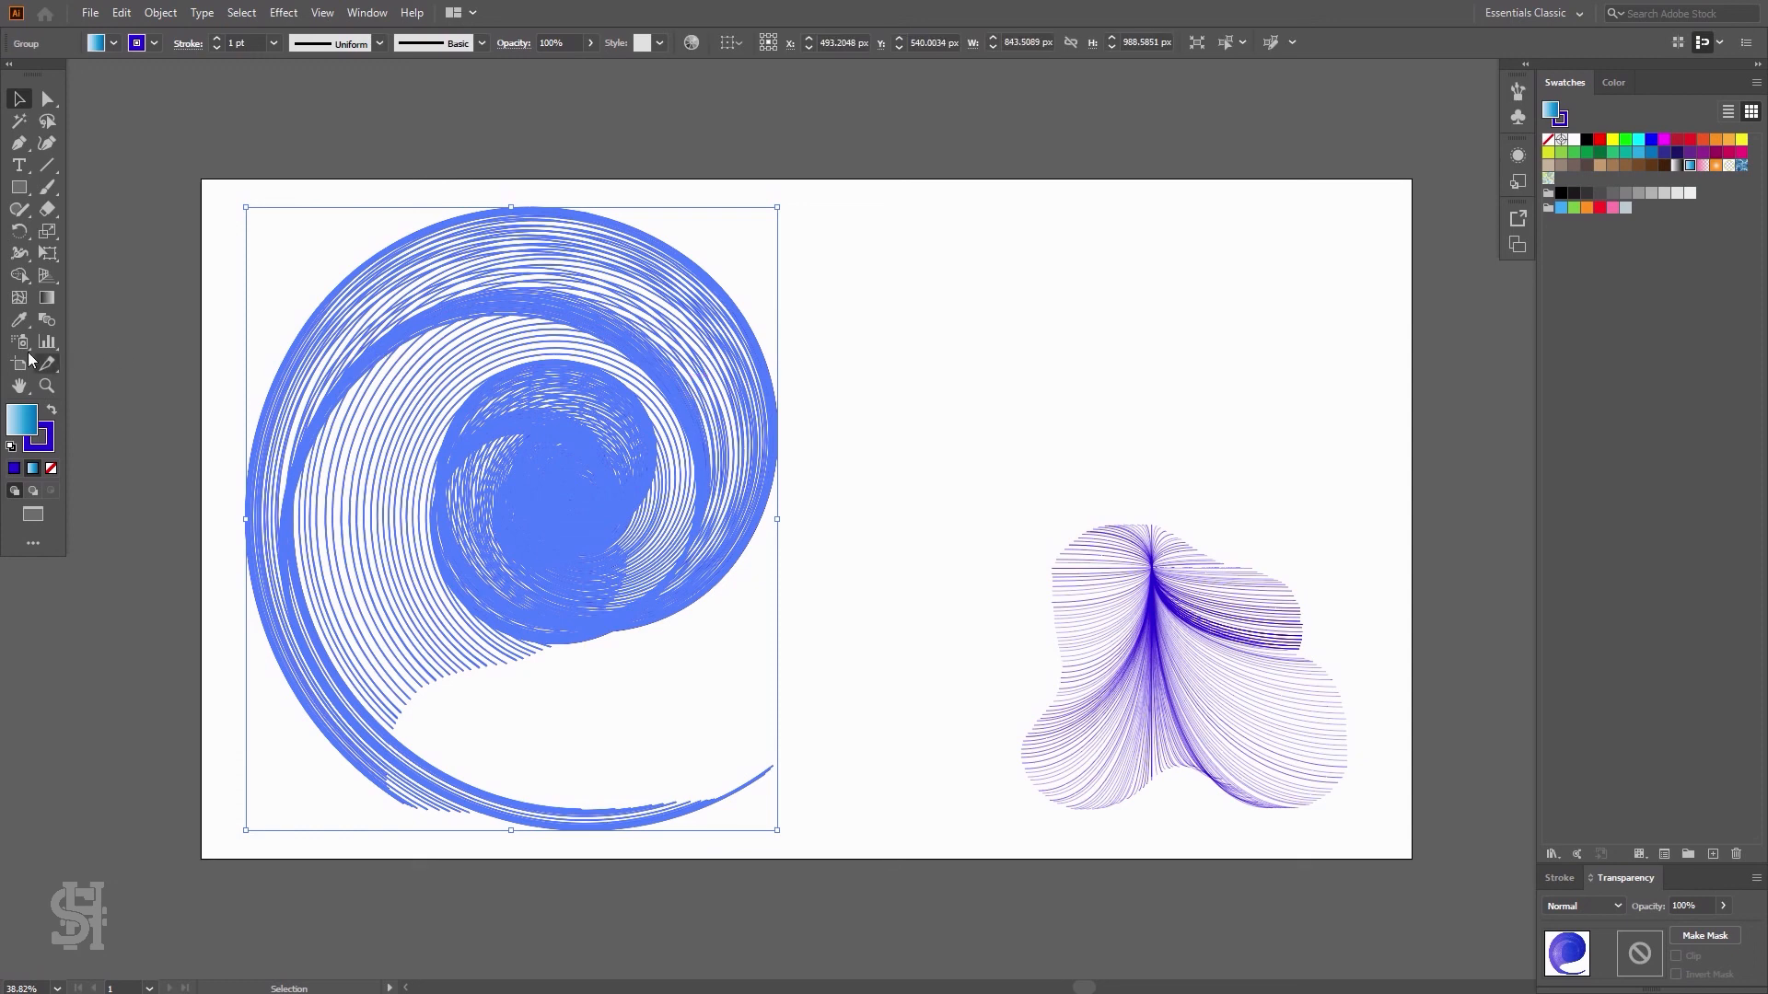
{"action": "left_click", "coordinate": [48, 440]}
{"action": "left_click", "coordinate": [51, 467]}
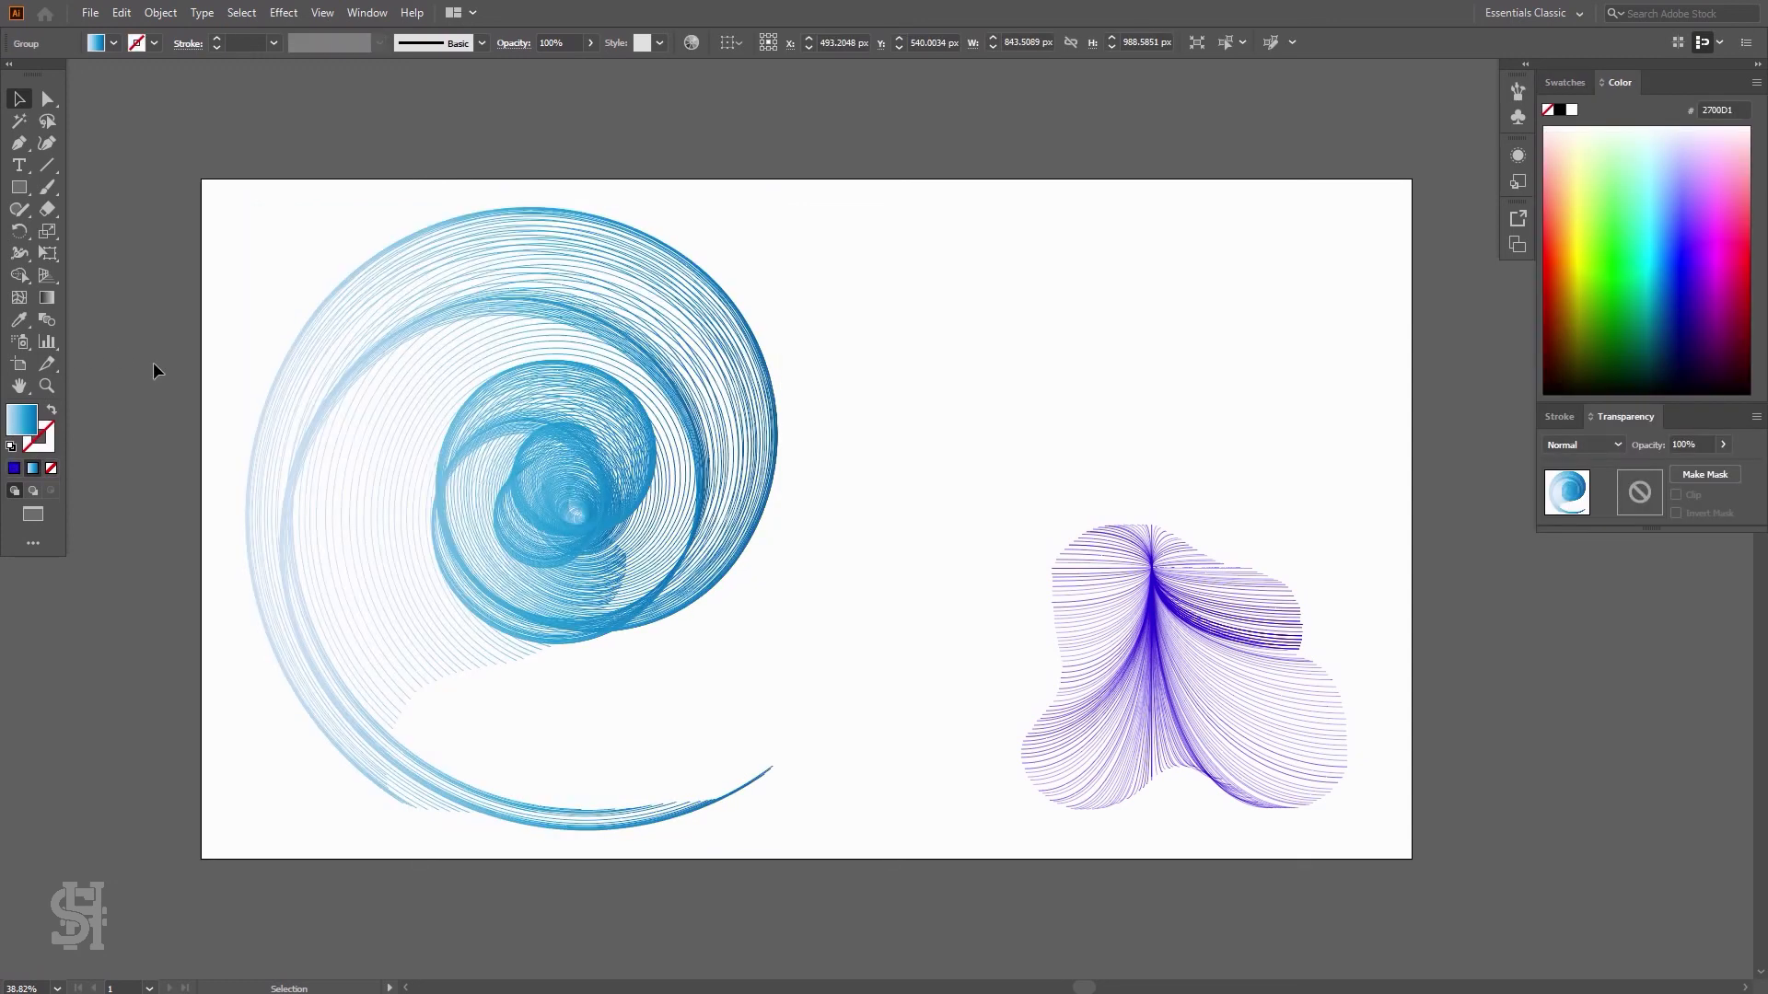
{"action": "left_click", "coordinate": [1010, 339]}
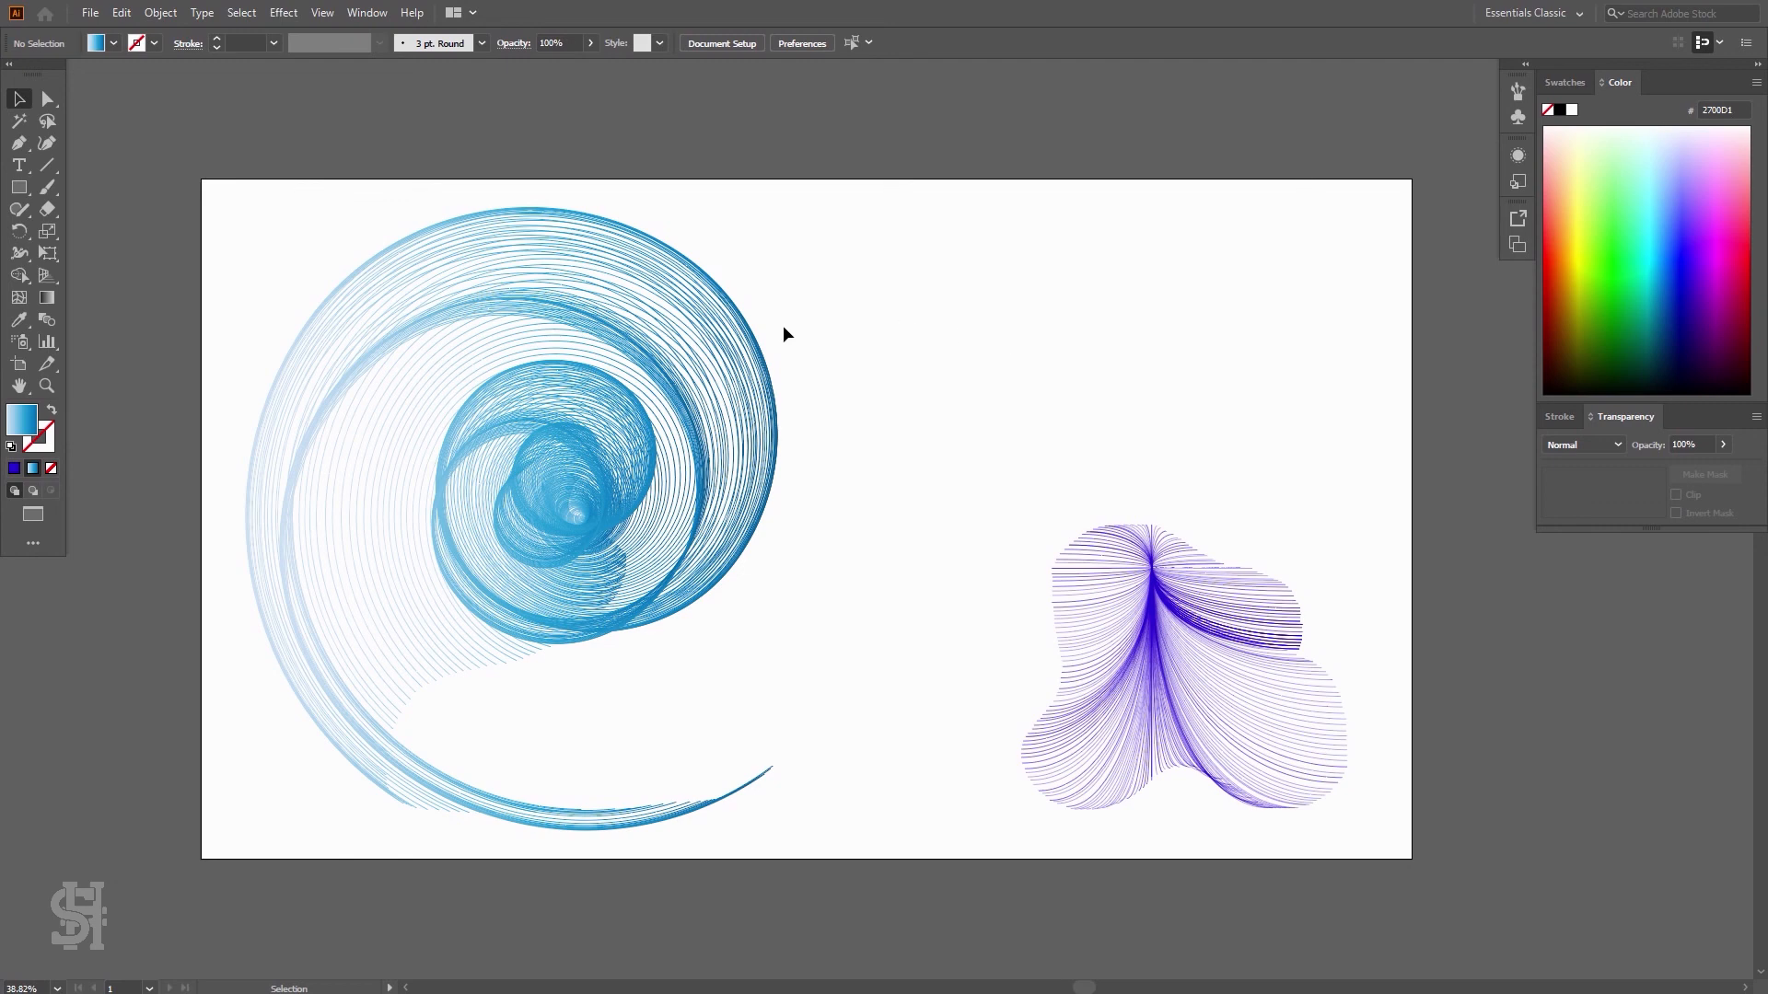
Shift the gradient spiral slightly to the right
{"action": "left_click_drag", "start_coordinate": [769, 364], "coordinate": [792, 365]}
{"action": "left_click", "coordinate": [961, 436]}
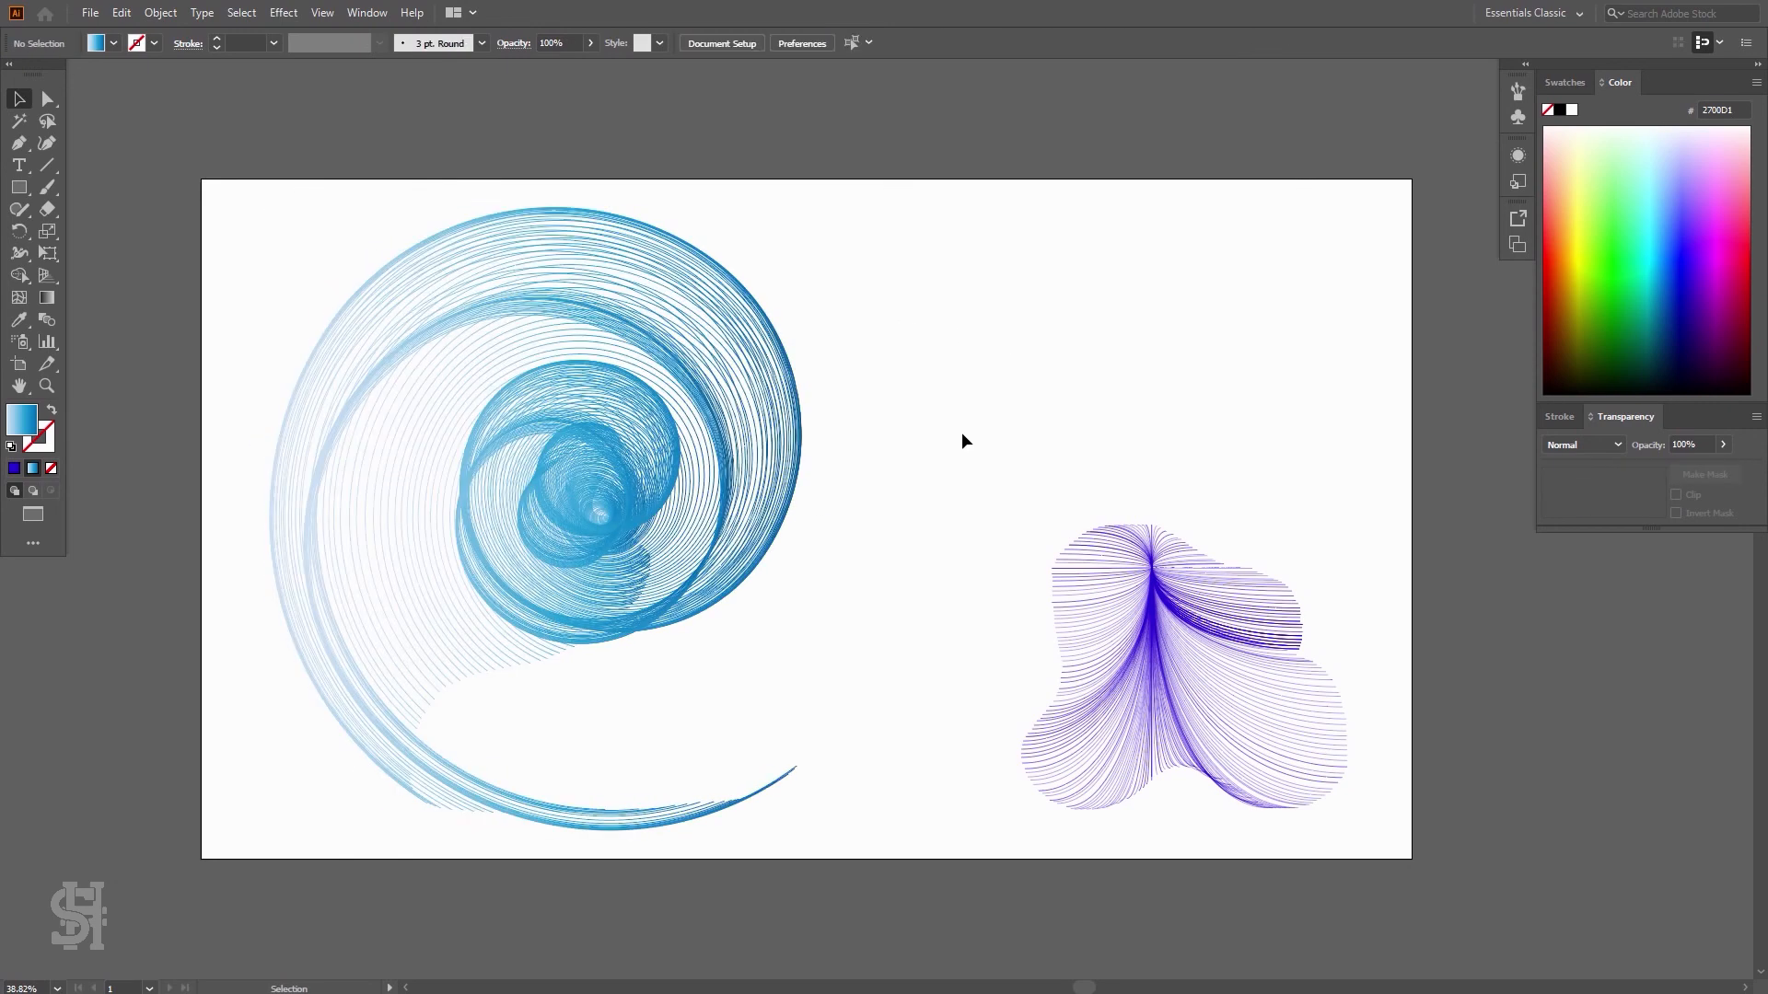